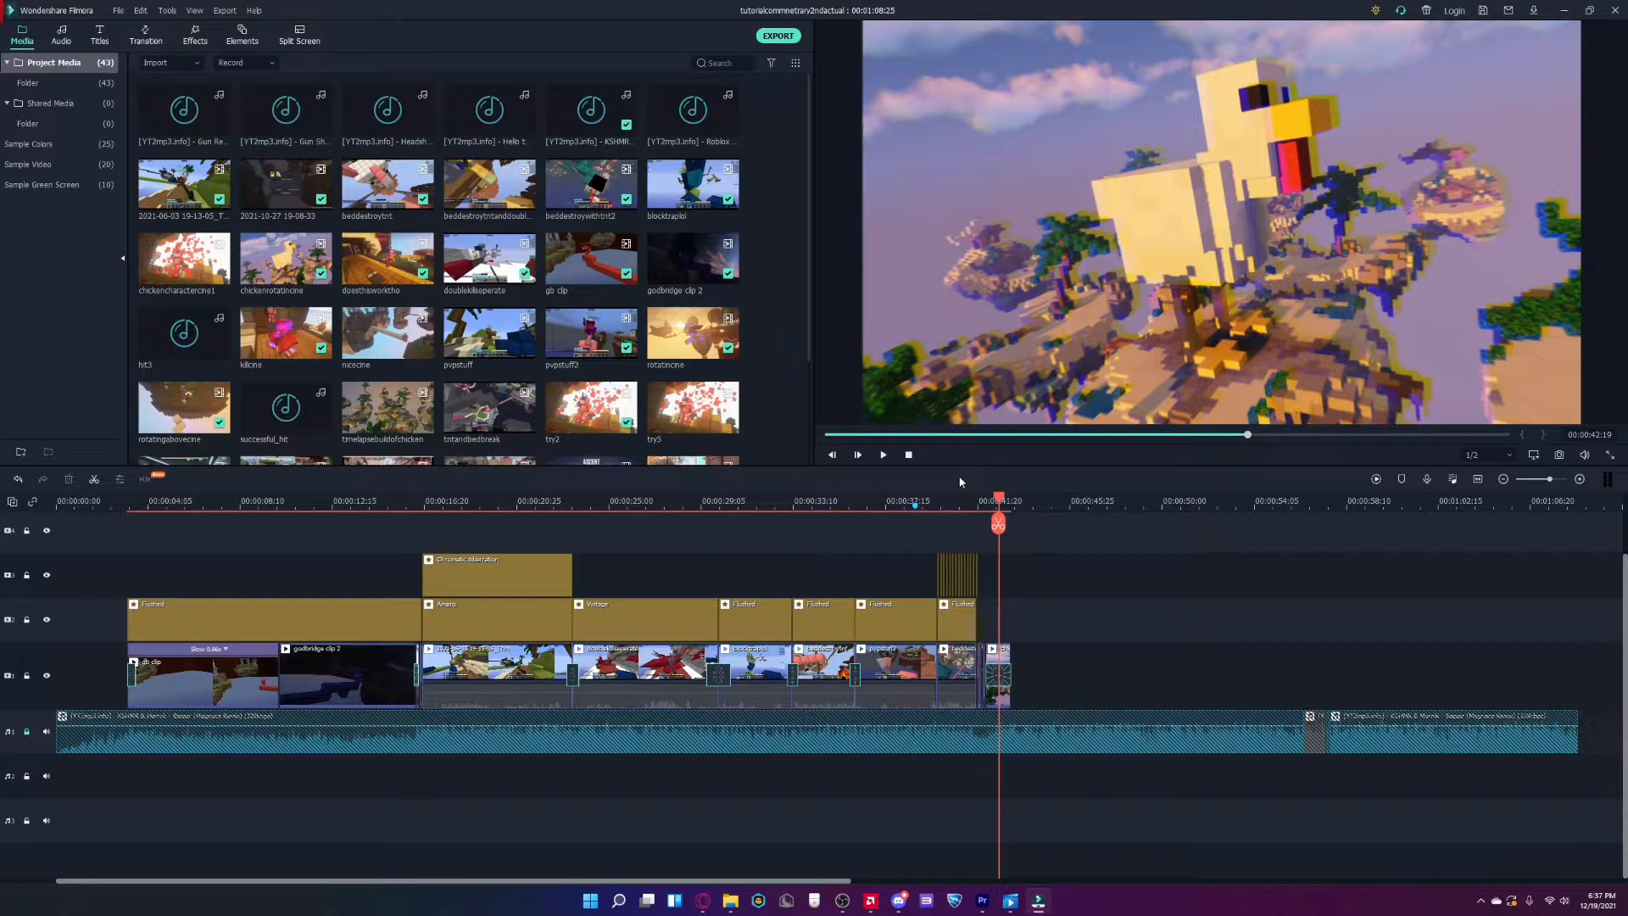
Add the Warp Zoom 3 transition at the clip cut near the 00:00:29 mark on the timeline.
left_click_drag(997, 500, 997, 558)
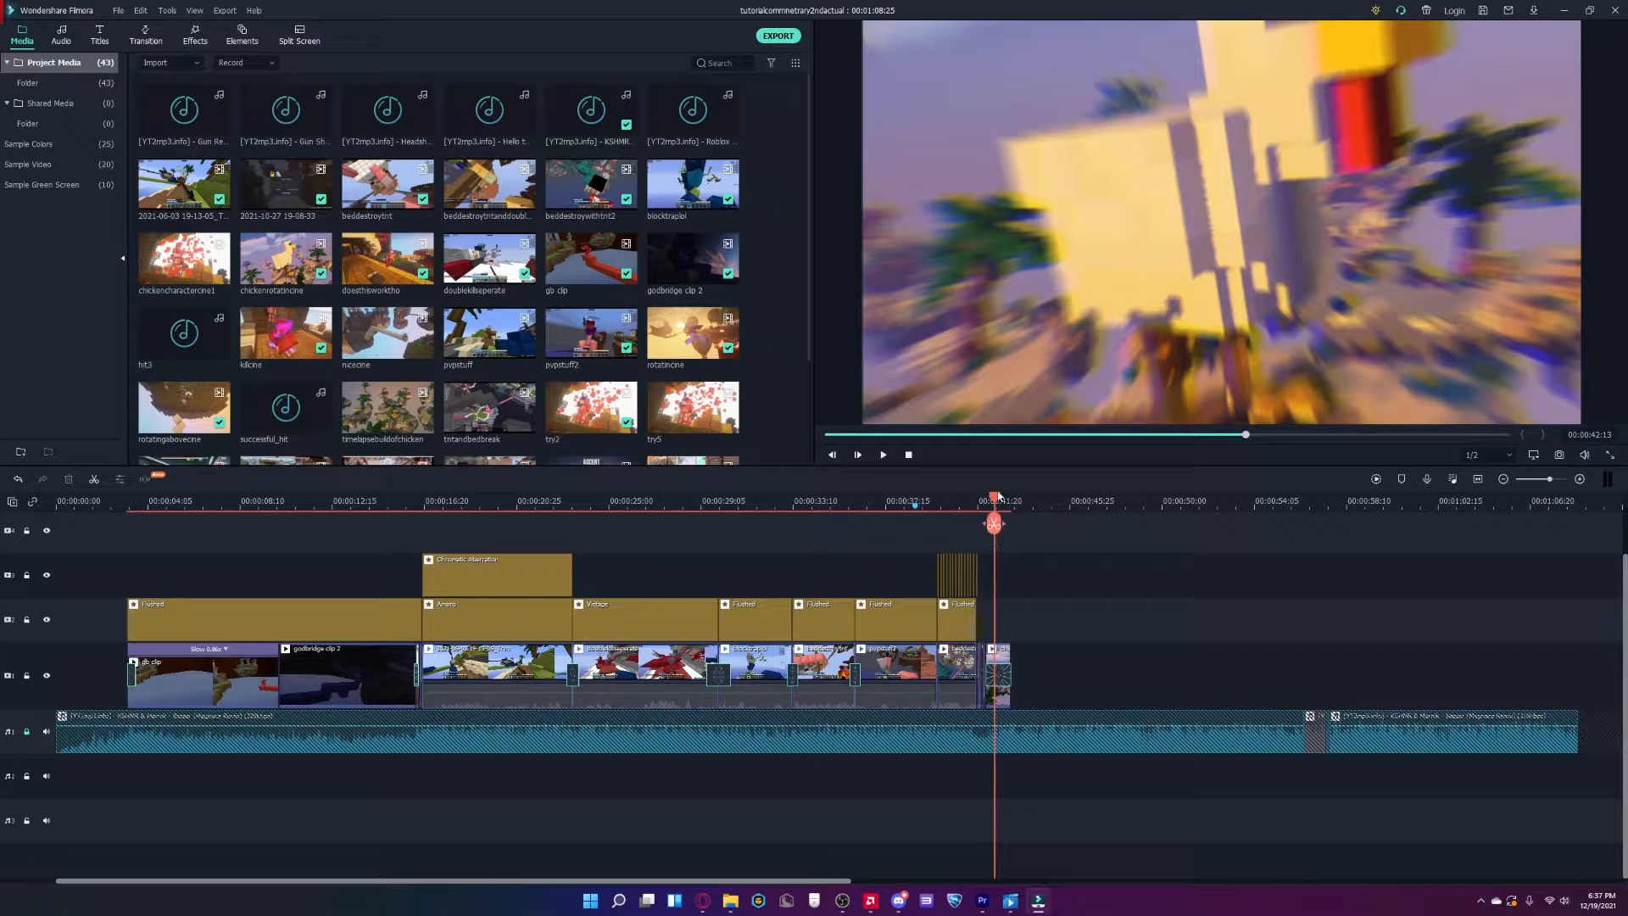
left_click_drag(998, 499, 887, 500)
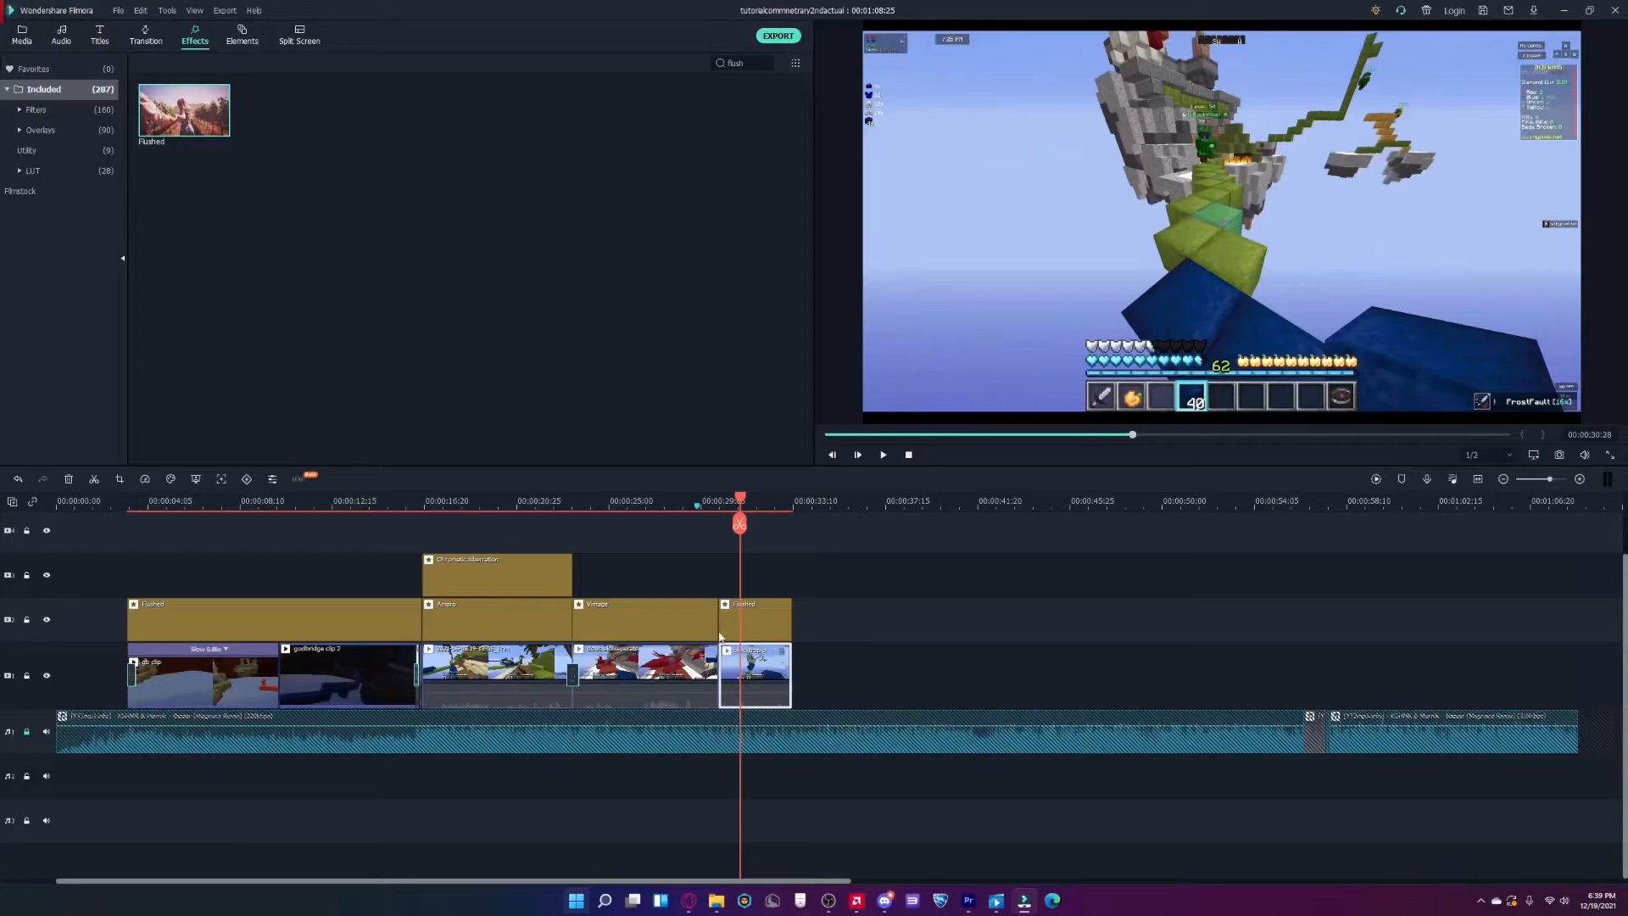
left_click(859, 629)
left_click_drag(737, 503, 714, 506)
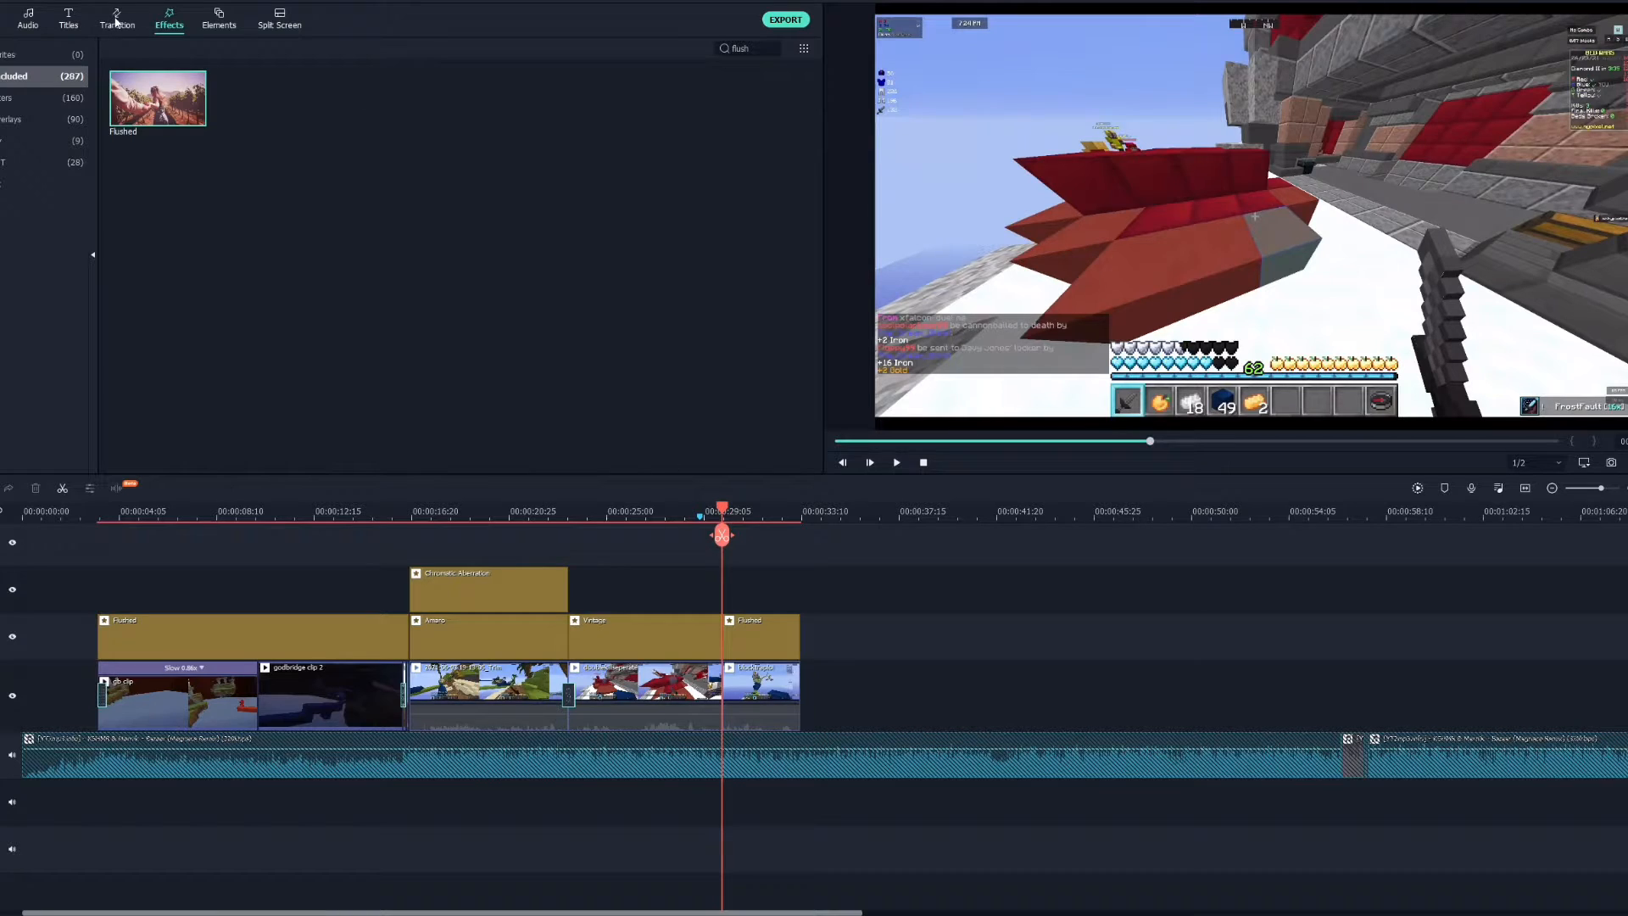
left_click(116, 21)
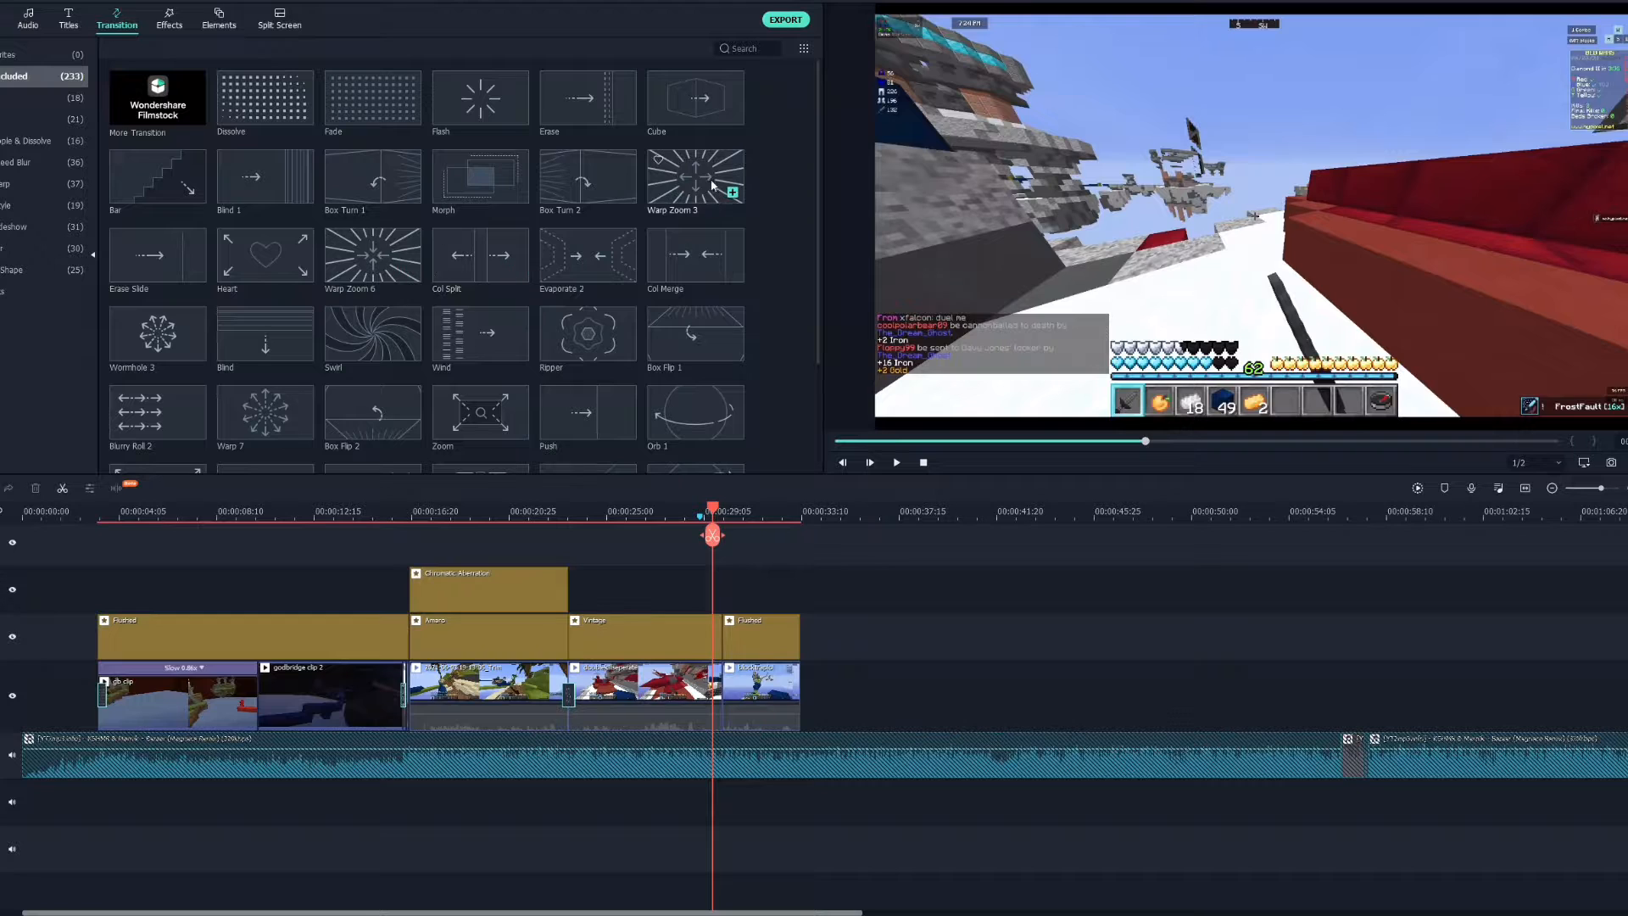
left_click_drag(712, 186, 711, 591)
left_click_drag(713, 700, 713, 698)
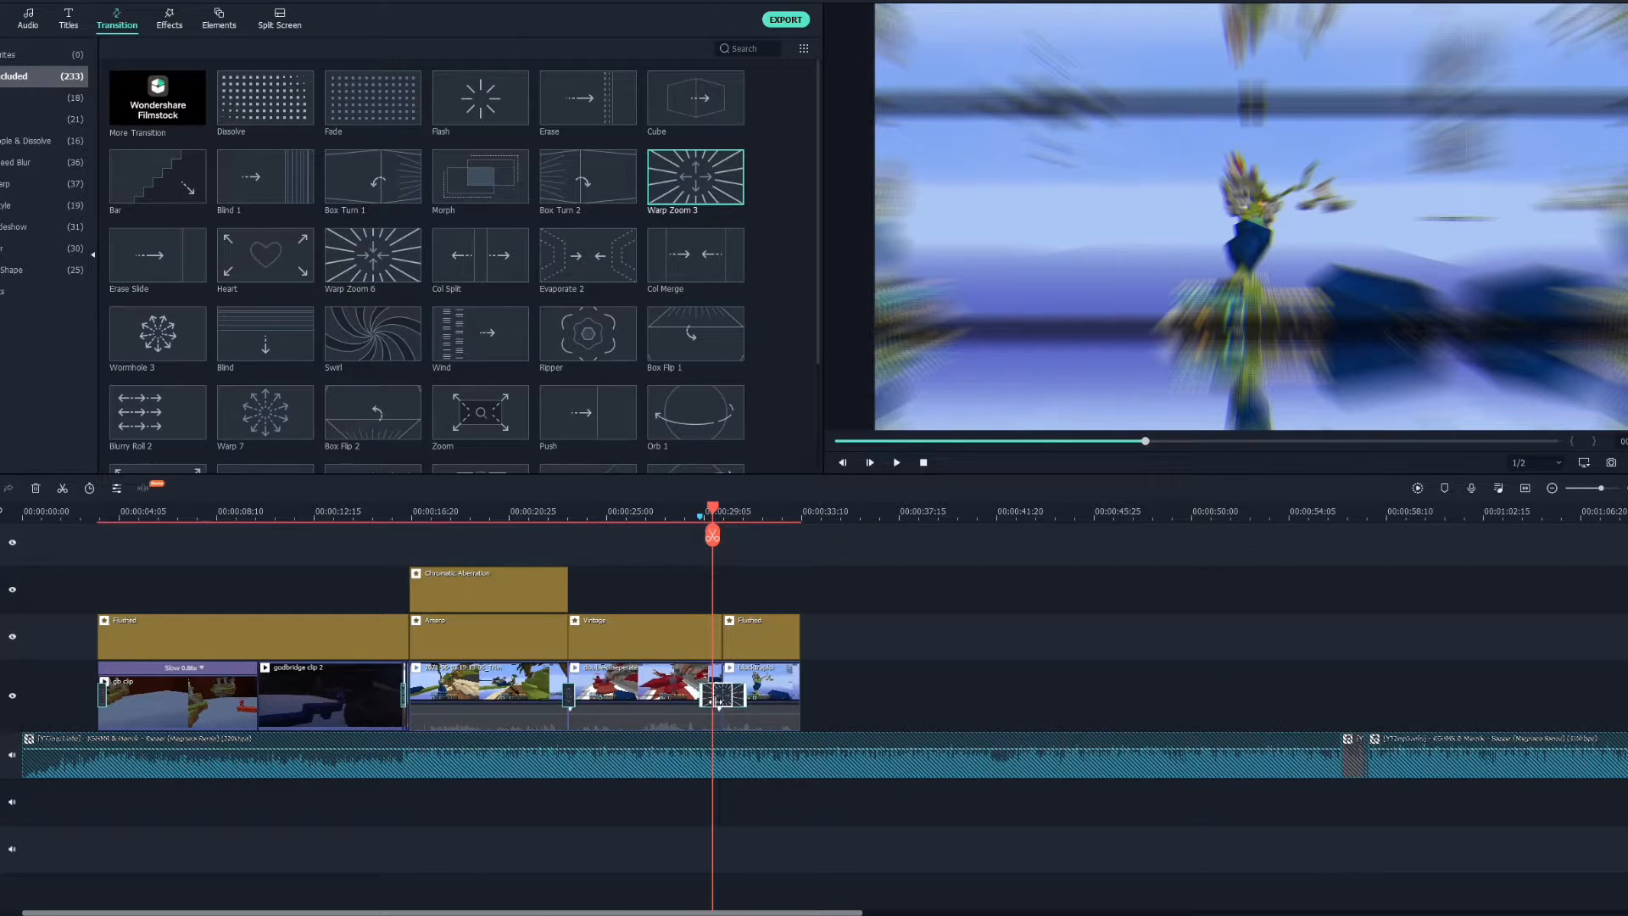
left_click_drag(715, 702, 714, 702)
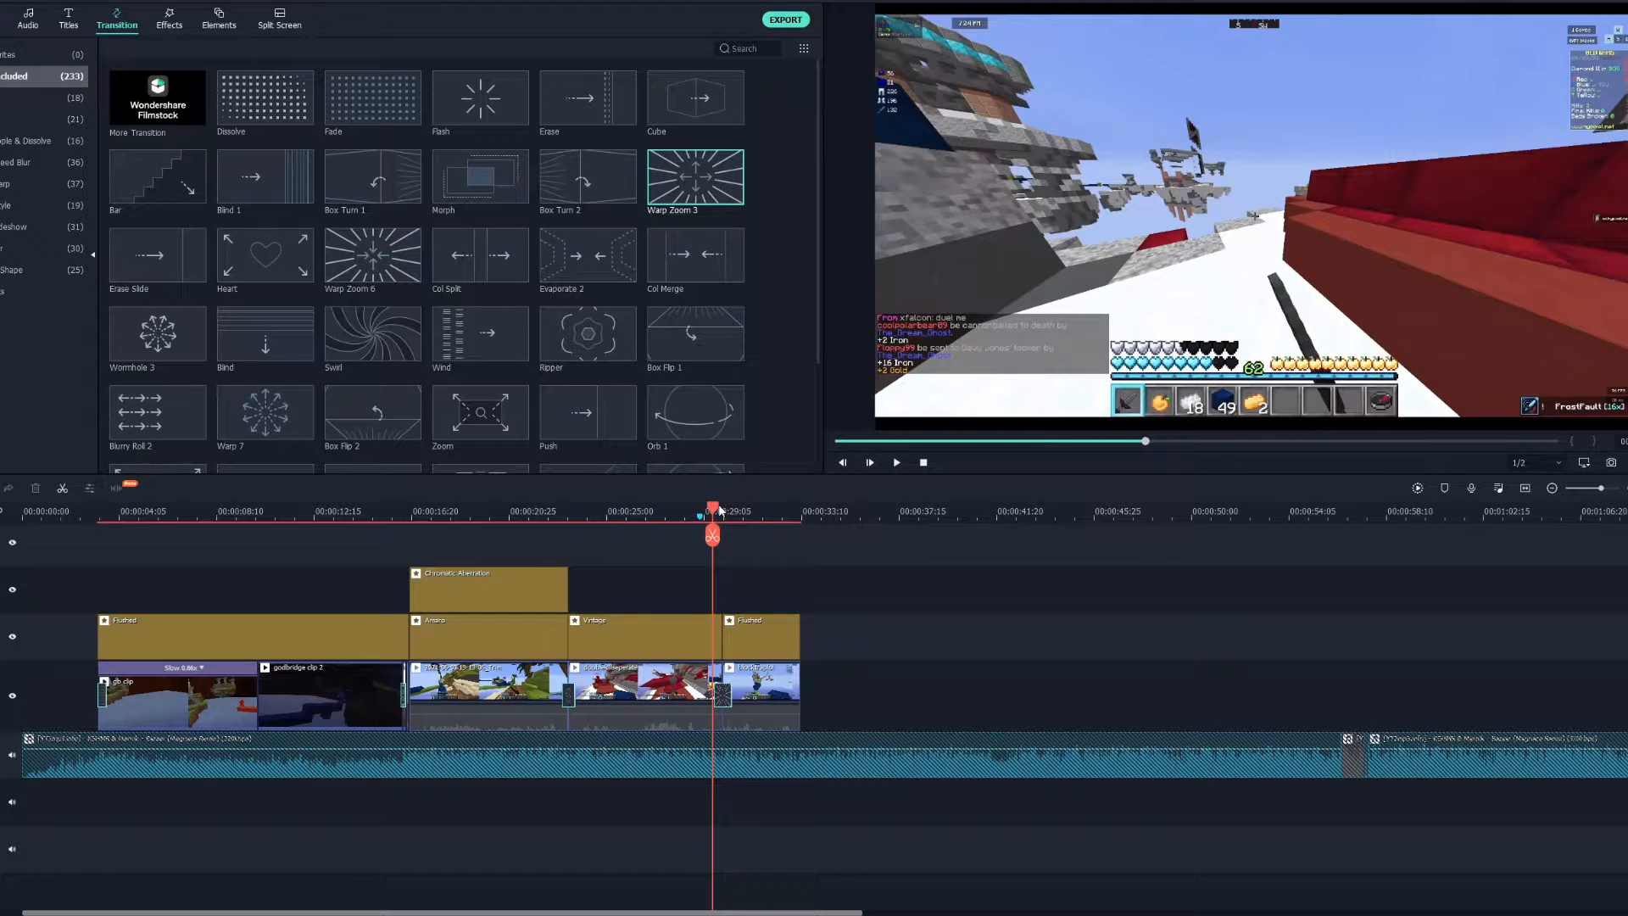
Play back the timeline from just before the new transition to preview it.
left_click_drag(718, 509, 708, 509)
left_click(896, 462)
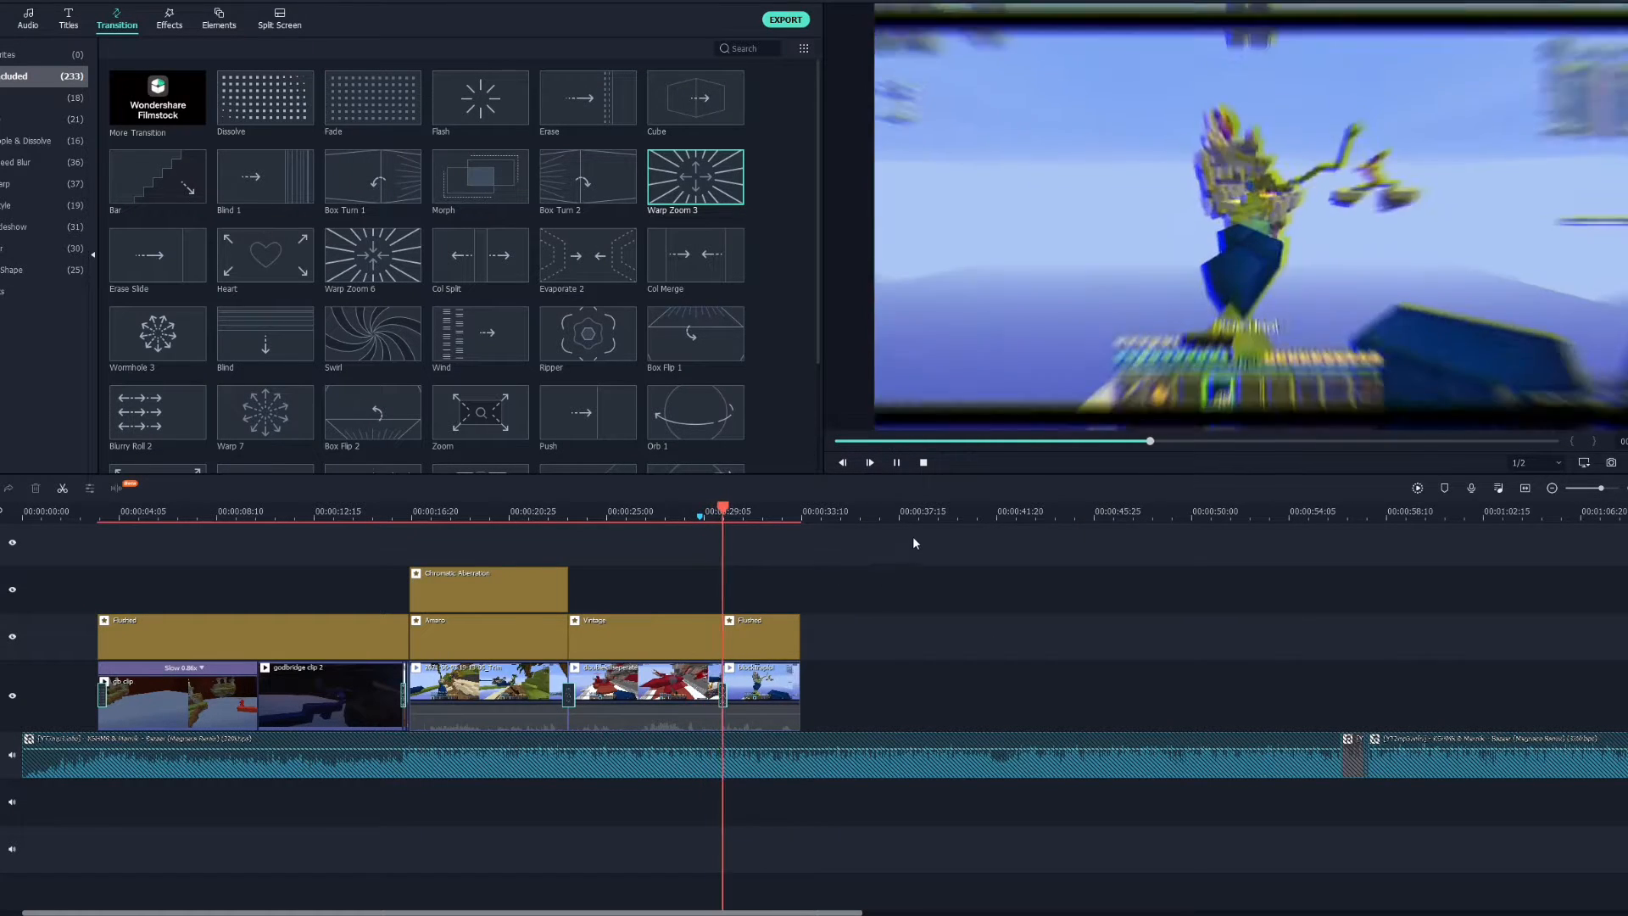
left_click(896, 462)
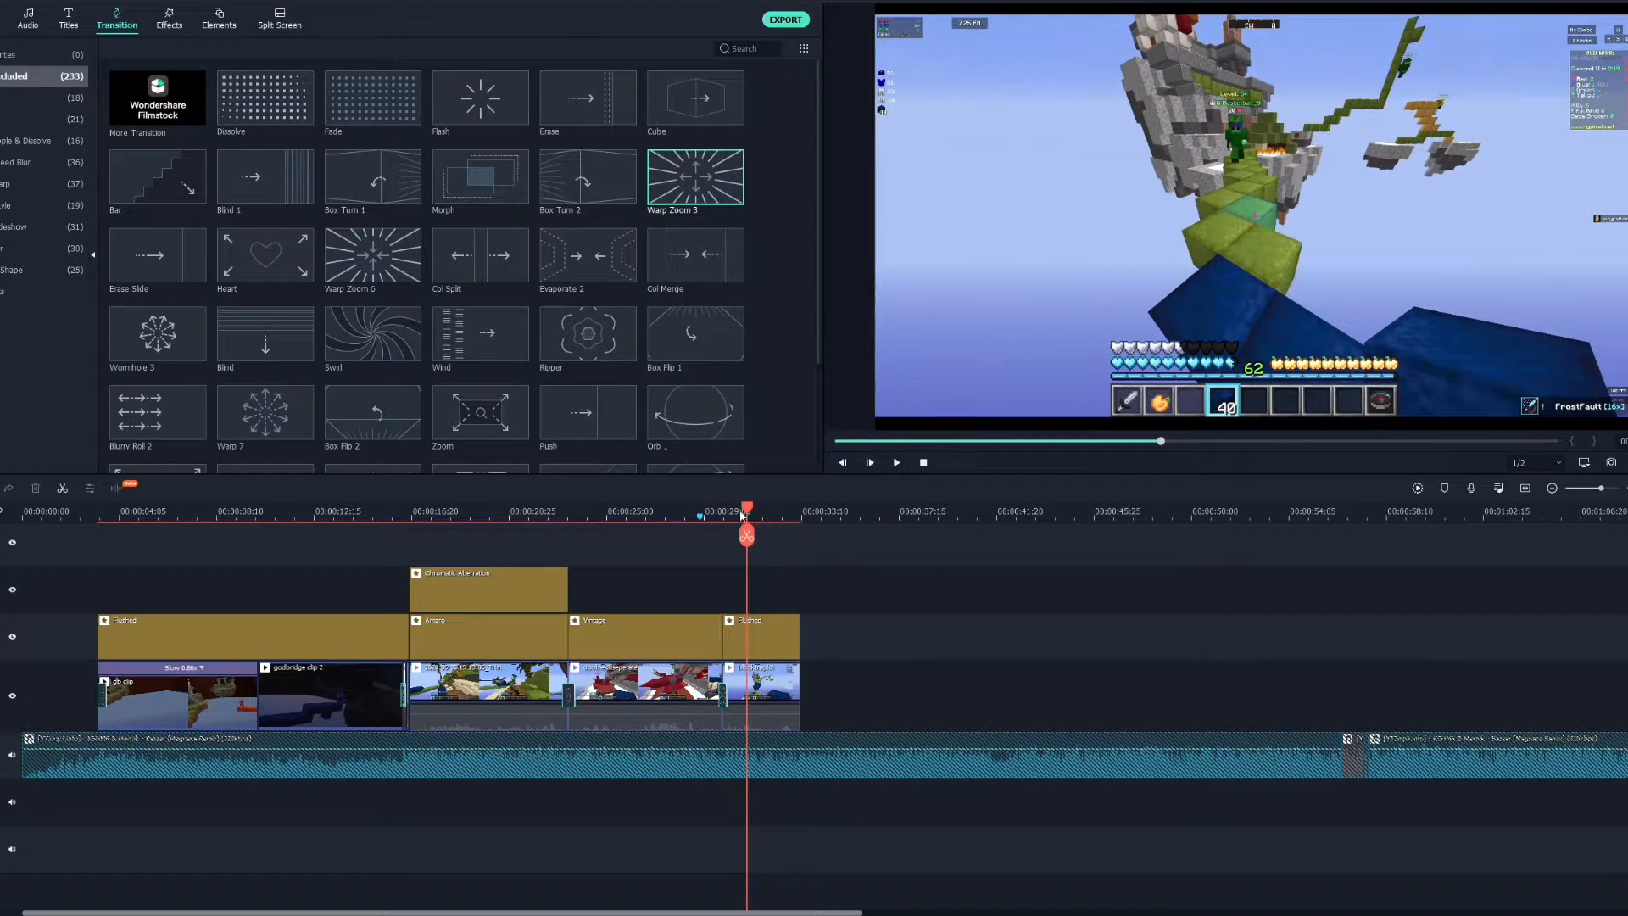
Scrub the playhead across the end of the montage to review the latest clips.
left_click_drag(752, 506, 725, 531)
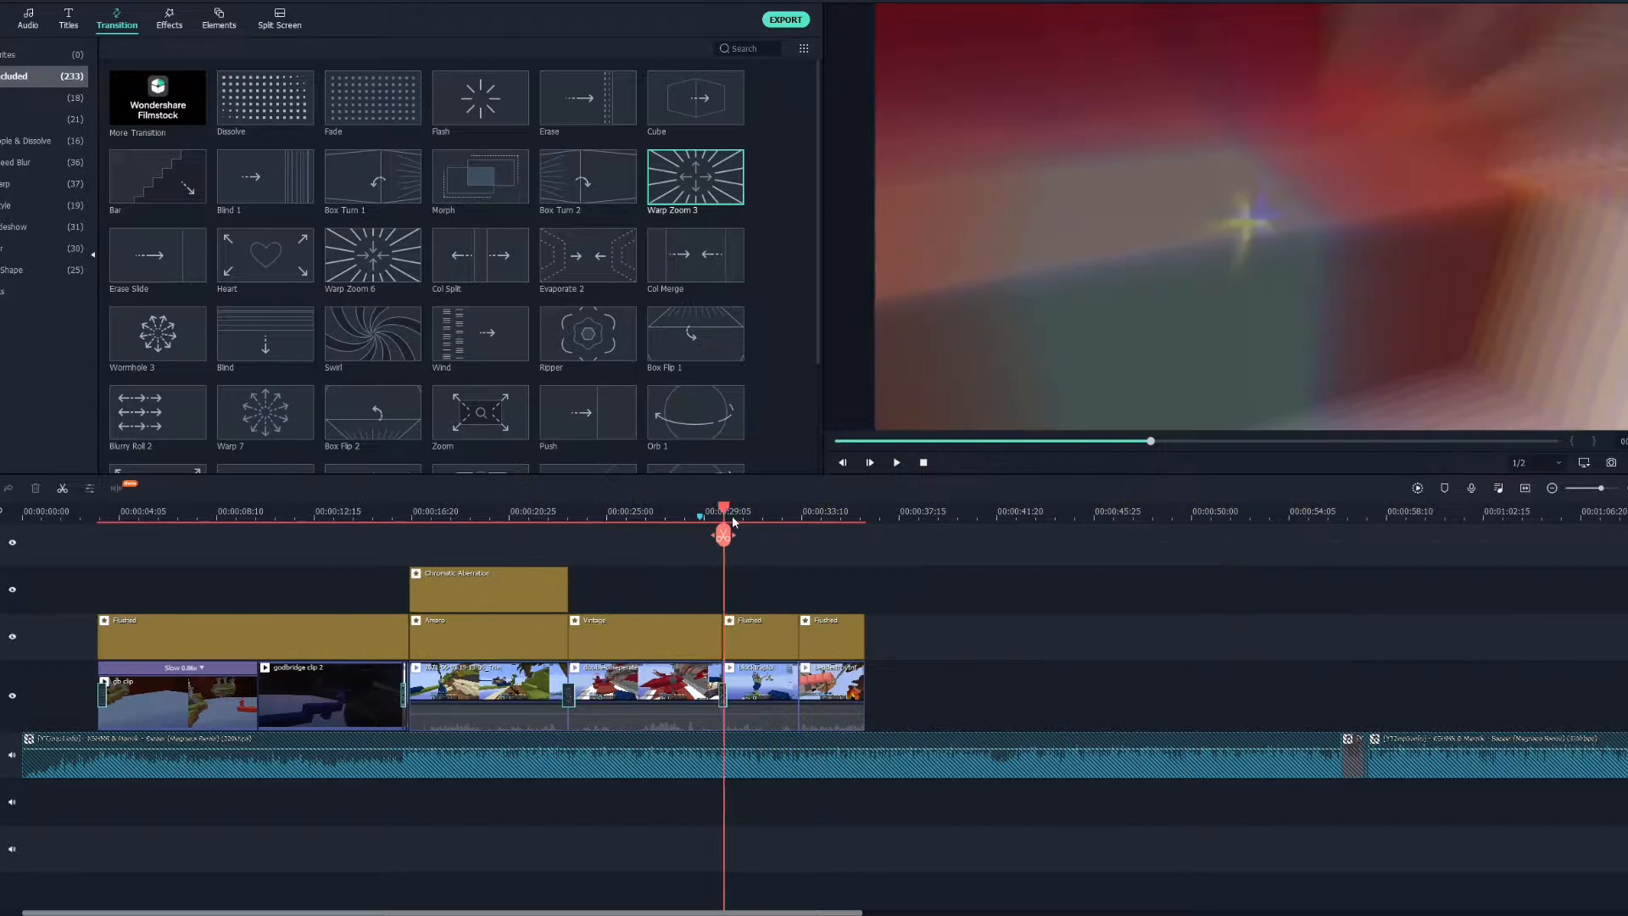
left_click_drag(730, 515, 983, 551)
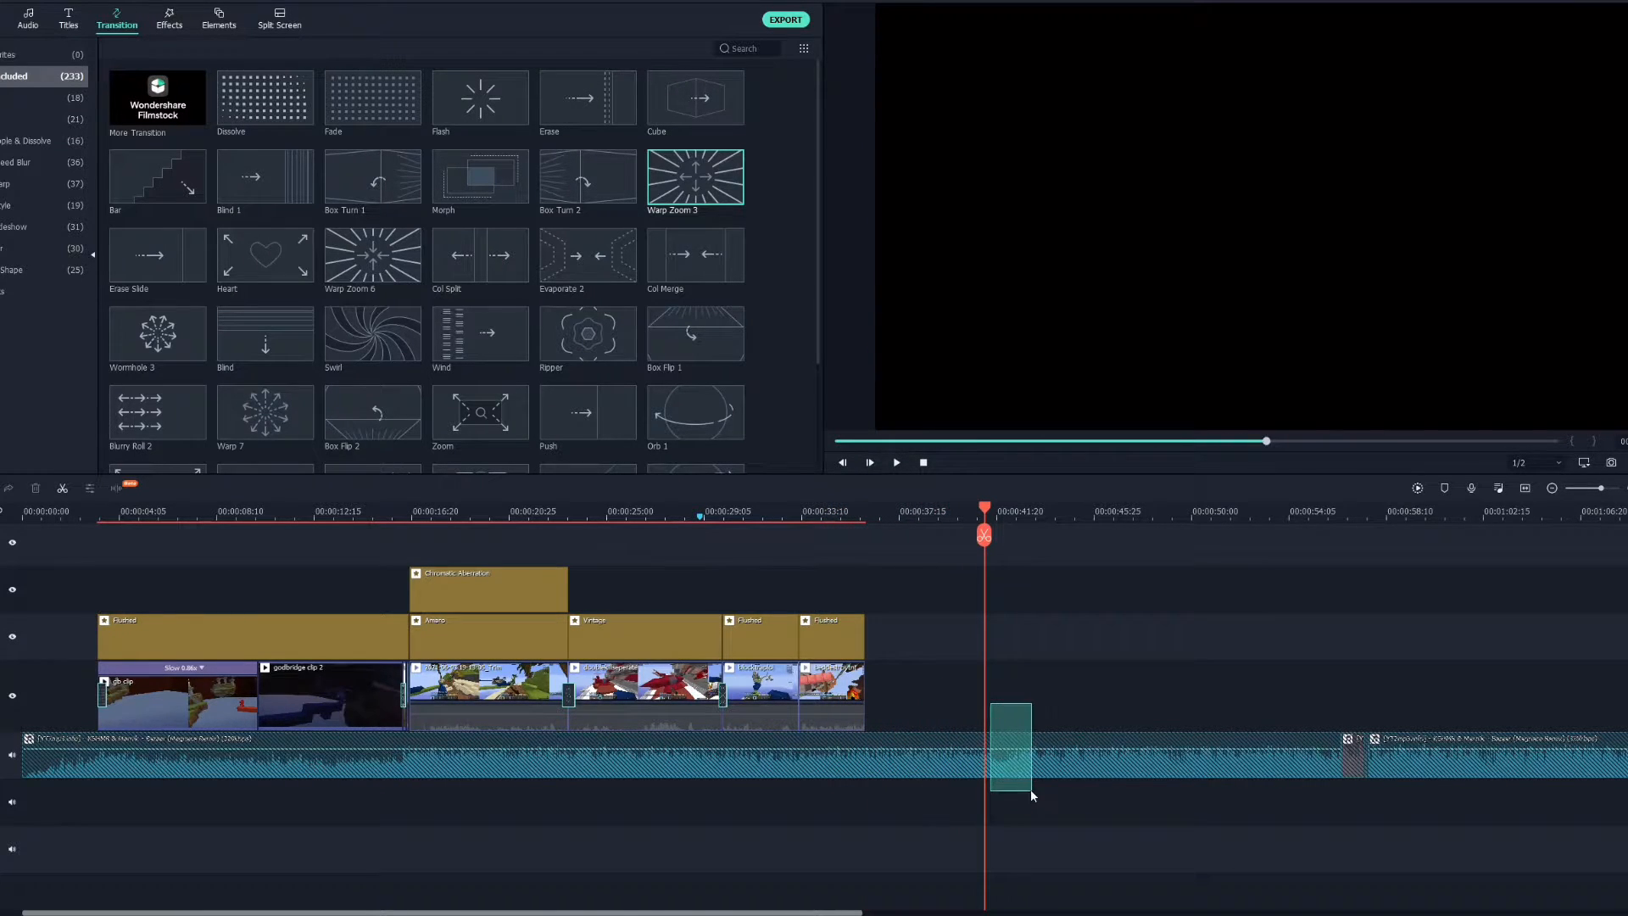
mouse_move(1019, 783)
left_mouse_down()
mouse_move(1038, 787)
mouse_move(1007, 773)
mouse_move(1035, 782)
mouse_move(1030, 770)
left_mouse_up()
left_click_drag(983, 534, 751, 534)
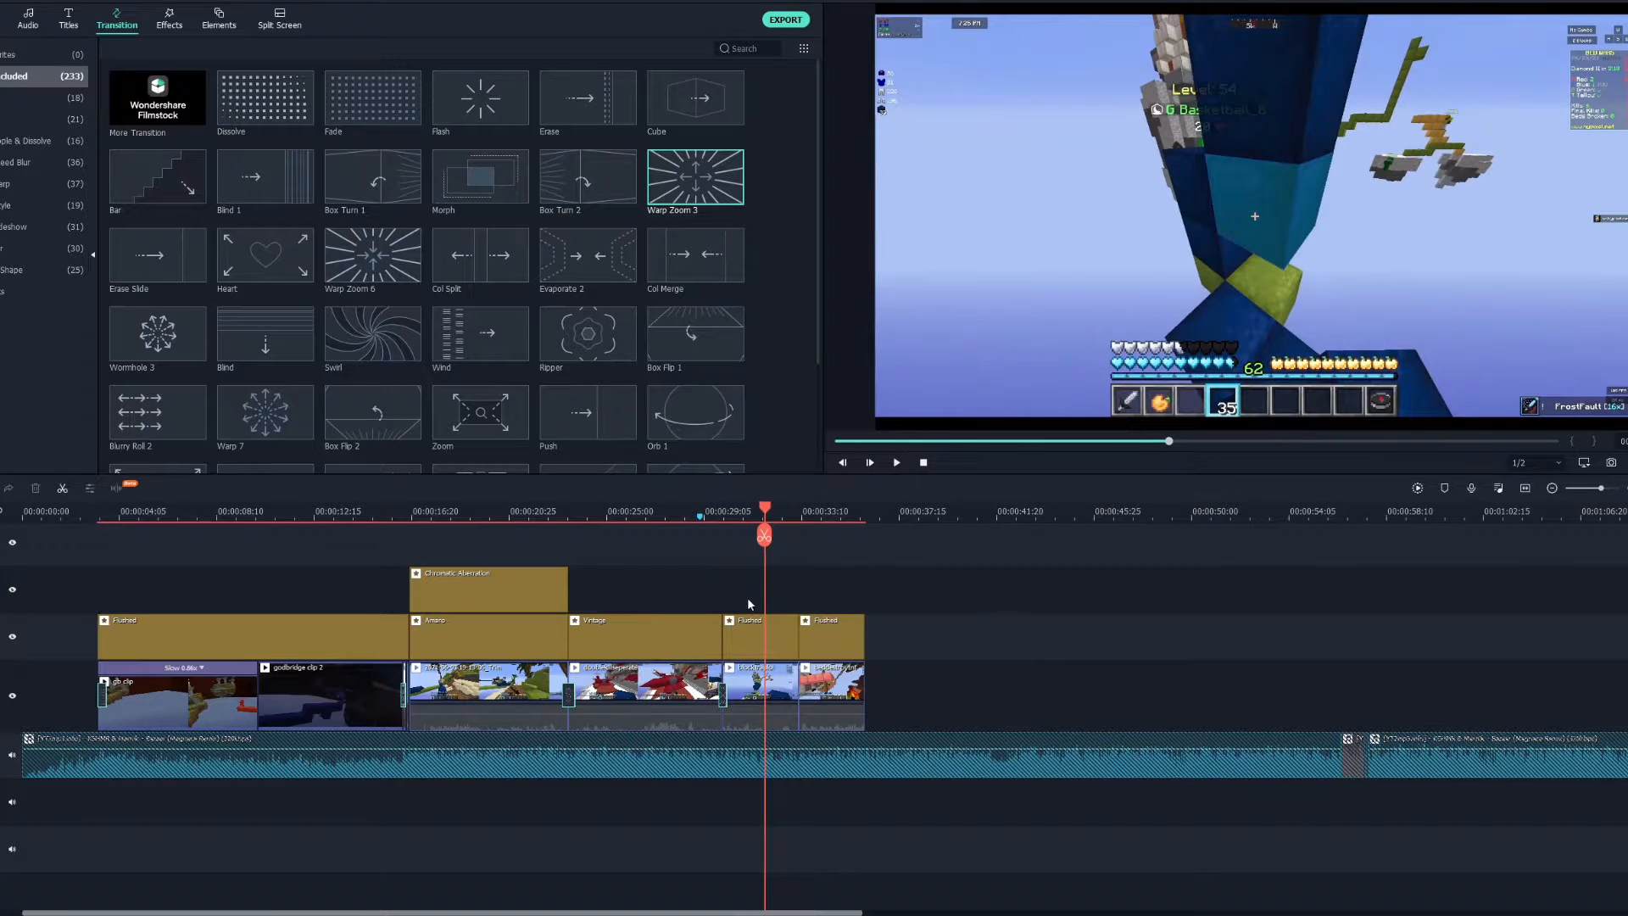
left_click_drag(787, 605, 907, 591)
mouse_move(761, 512)
left_mouse_down()
mouse_move(842, 527)
mouse_move(745, 490)
mouse_move(781, 507)
left_mouse_up()
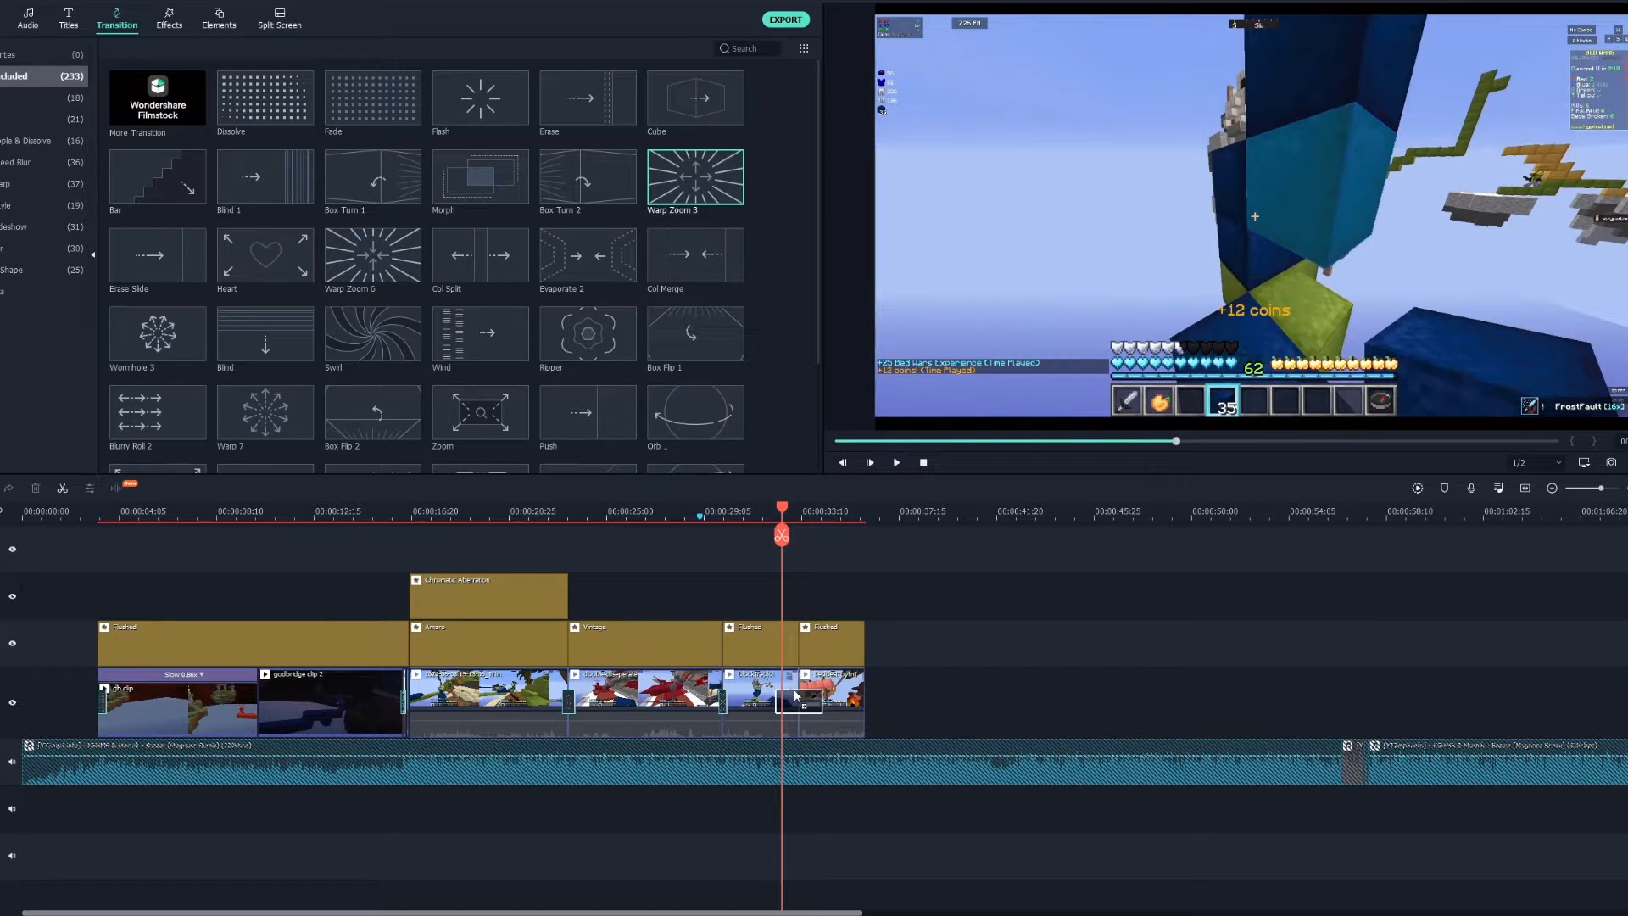
Add a transition at the next clip cut near the 00:00:32 mark.
left_click_drag(820, 641, 795, 721)
left_click_drag(804, 629, 802, 697)
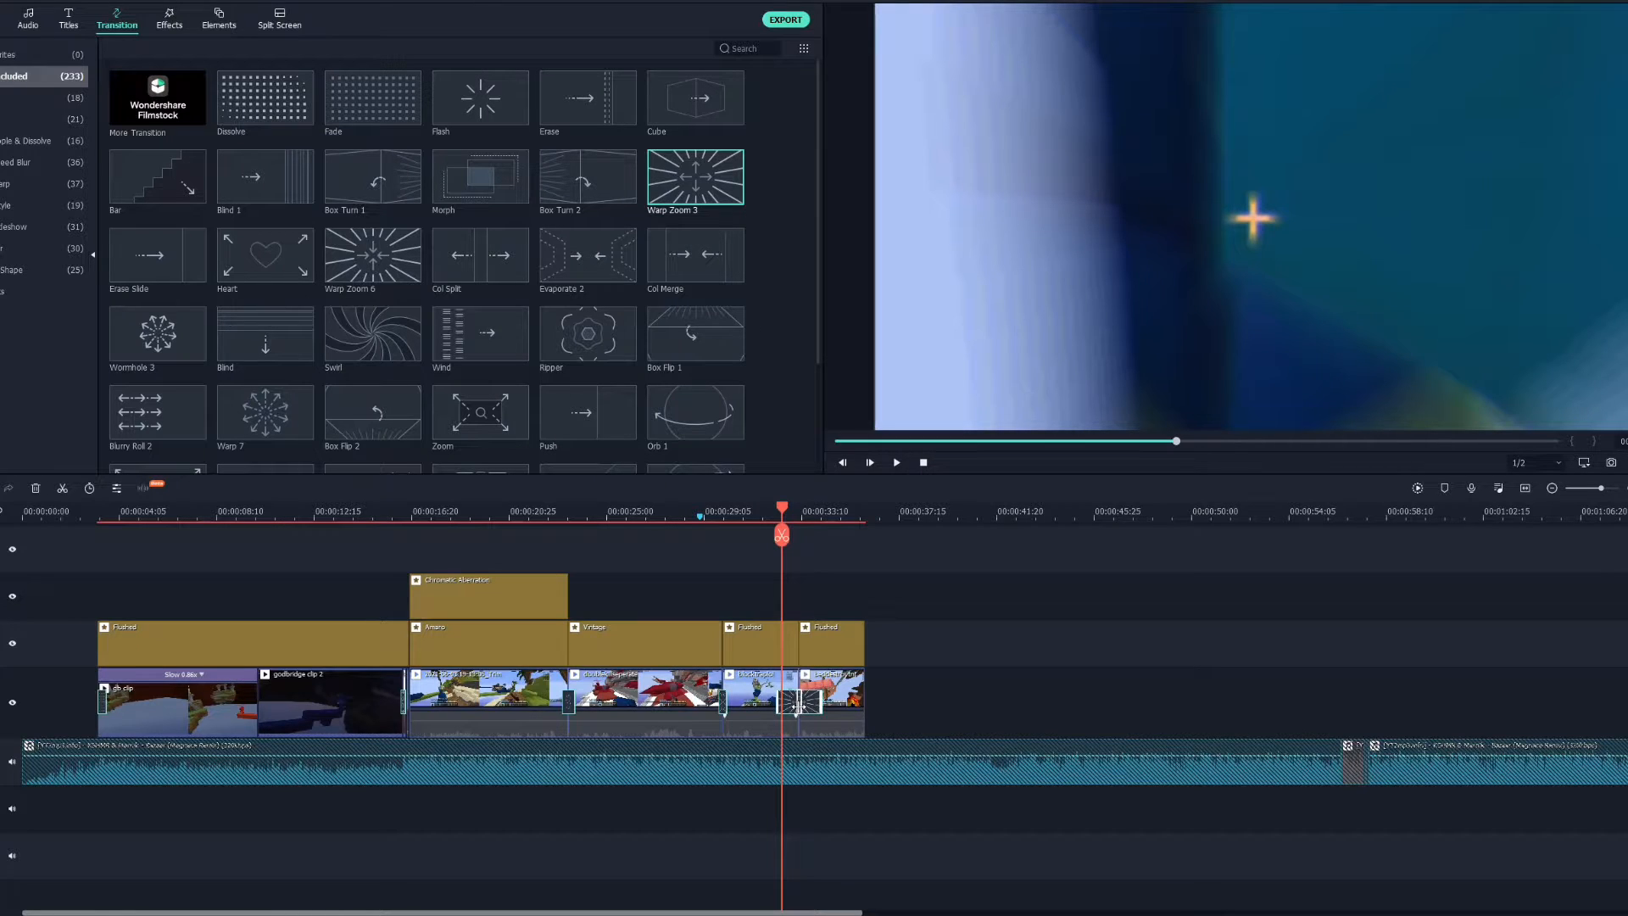
left_click_drag(797, 706, 800, 706)
left_click(949, 642)
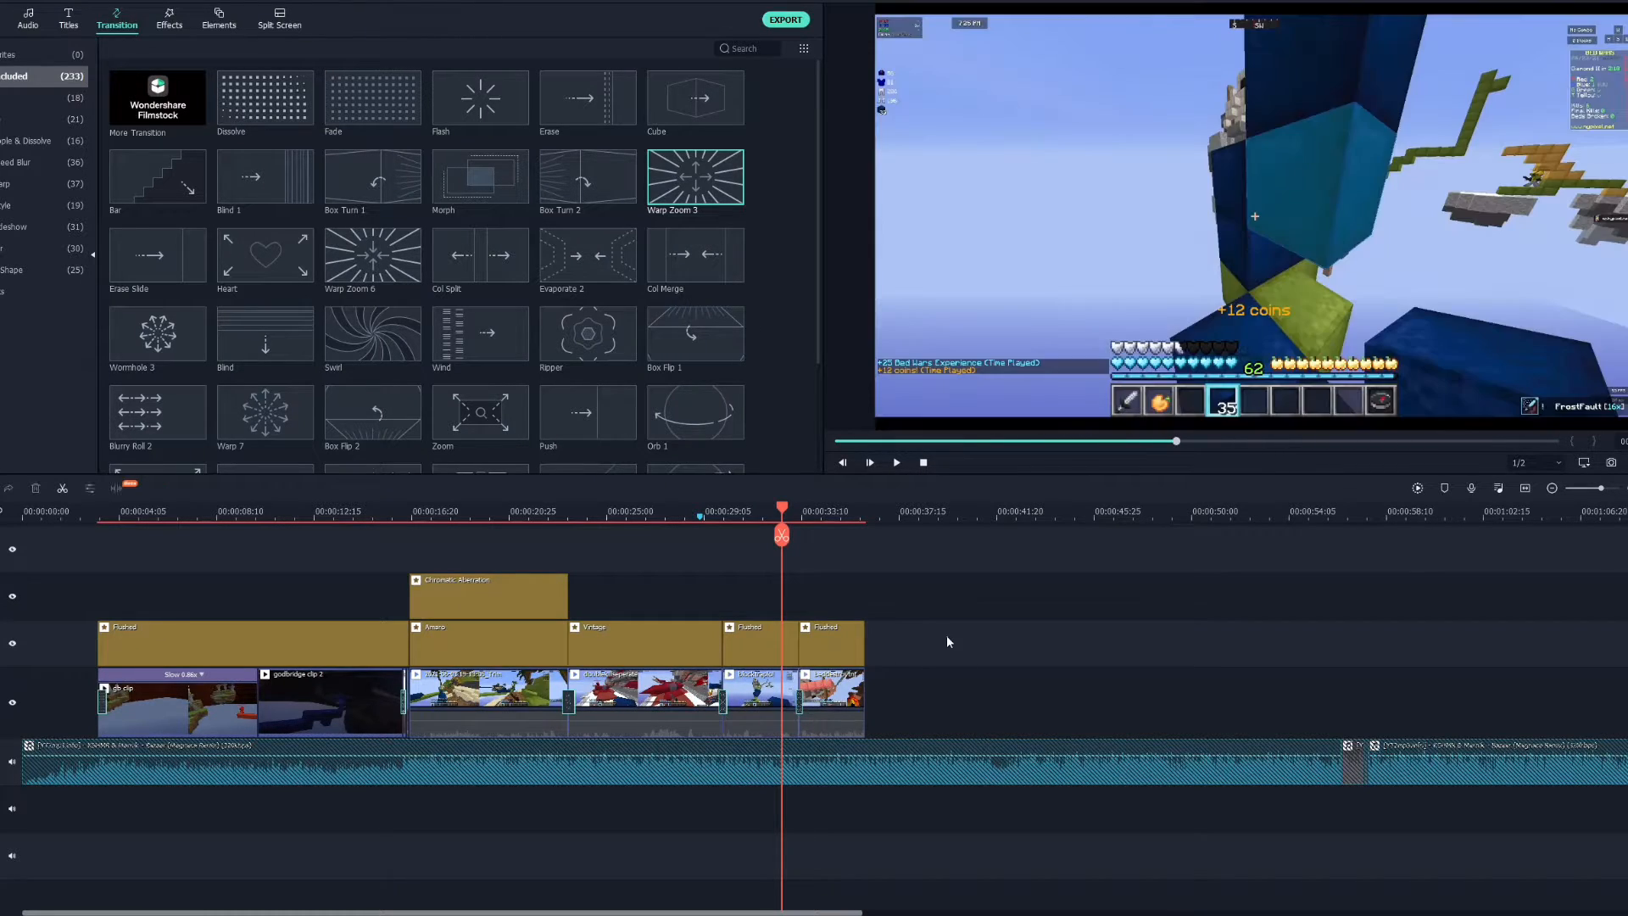
Select the final video clip and play back the end of the timeline to preview it.
left_click_drag(783, 503, 714, 526)
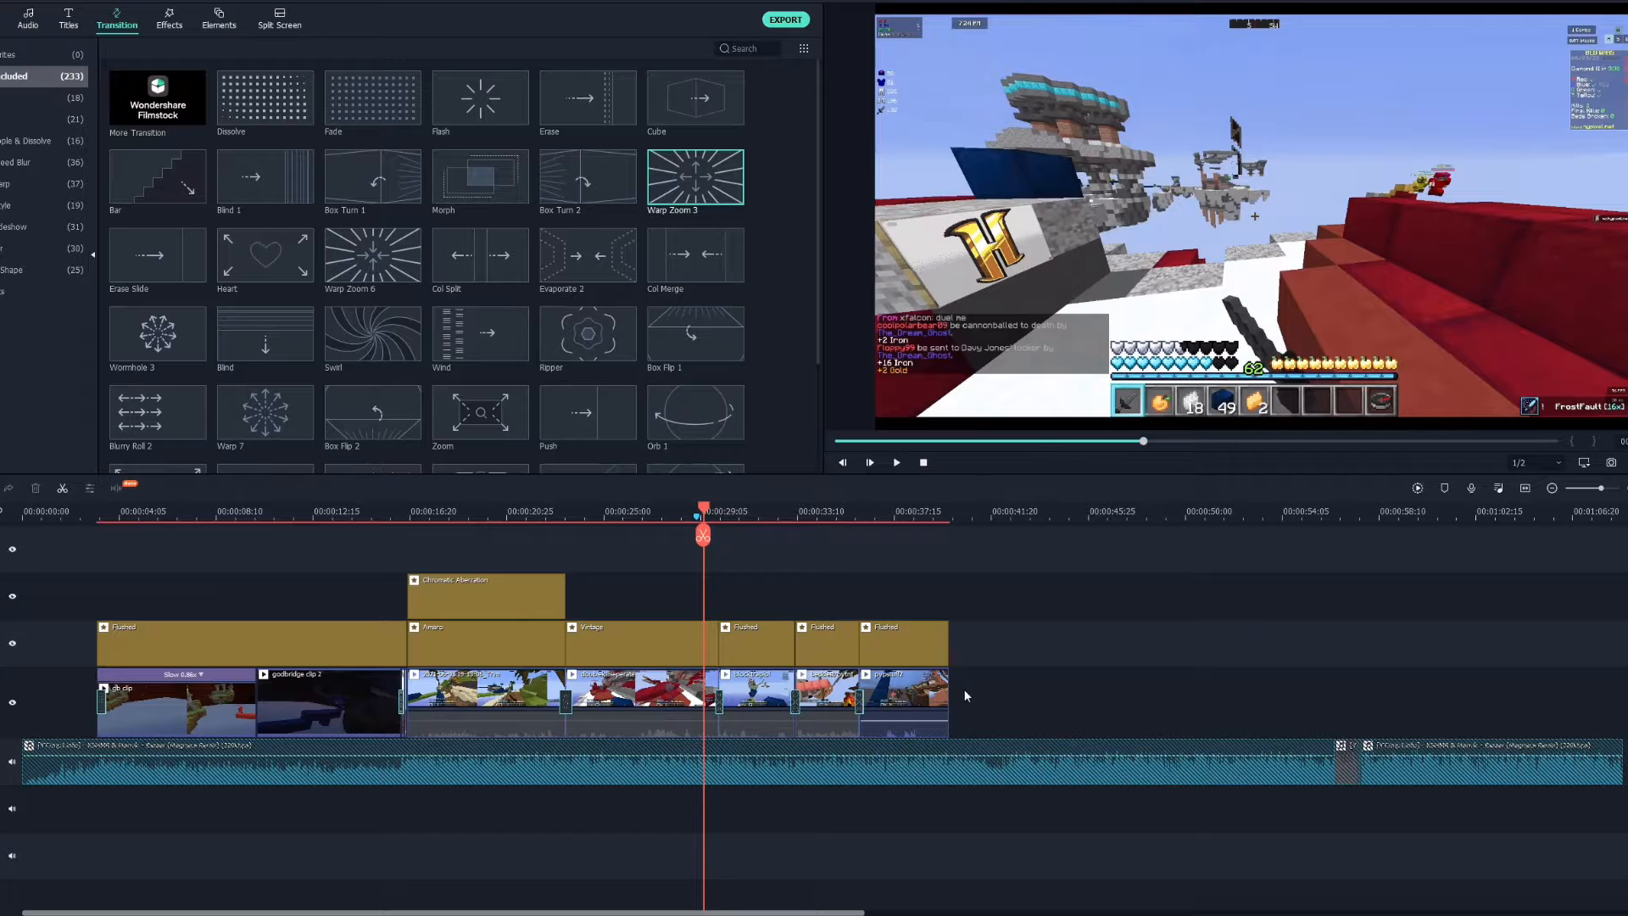
left_click(913, 648)
left_click(920, 696)
right_click(922, 697)
left_click(891, 696)
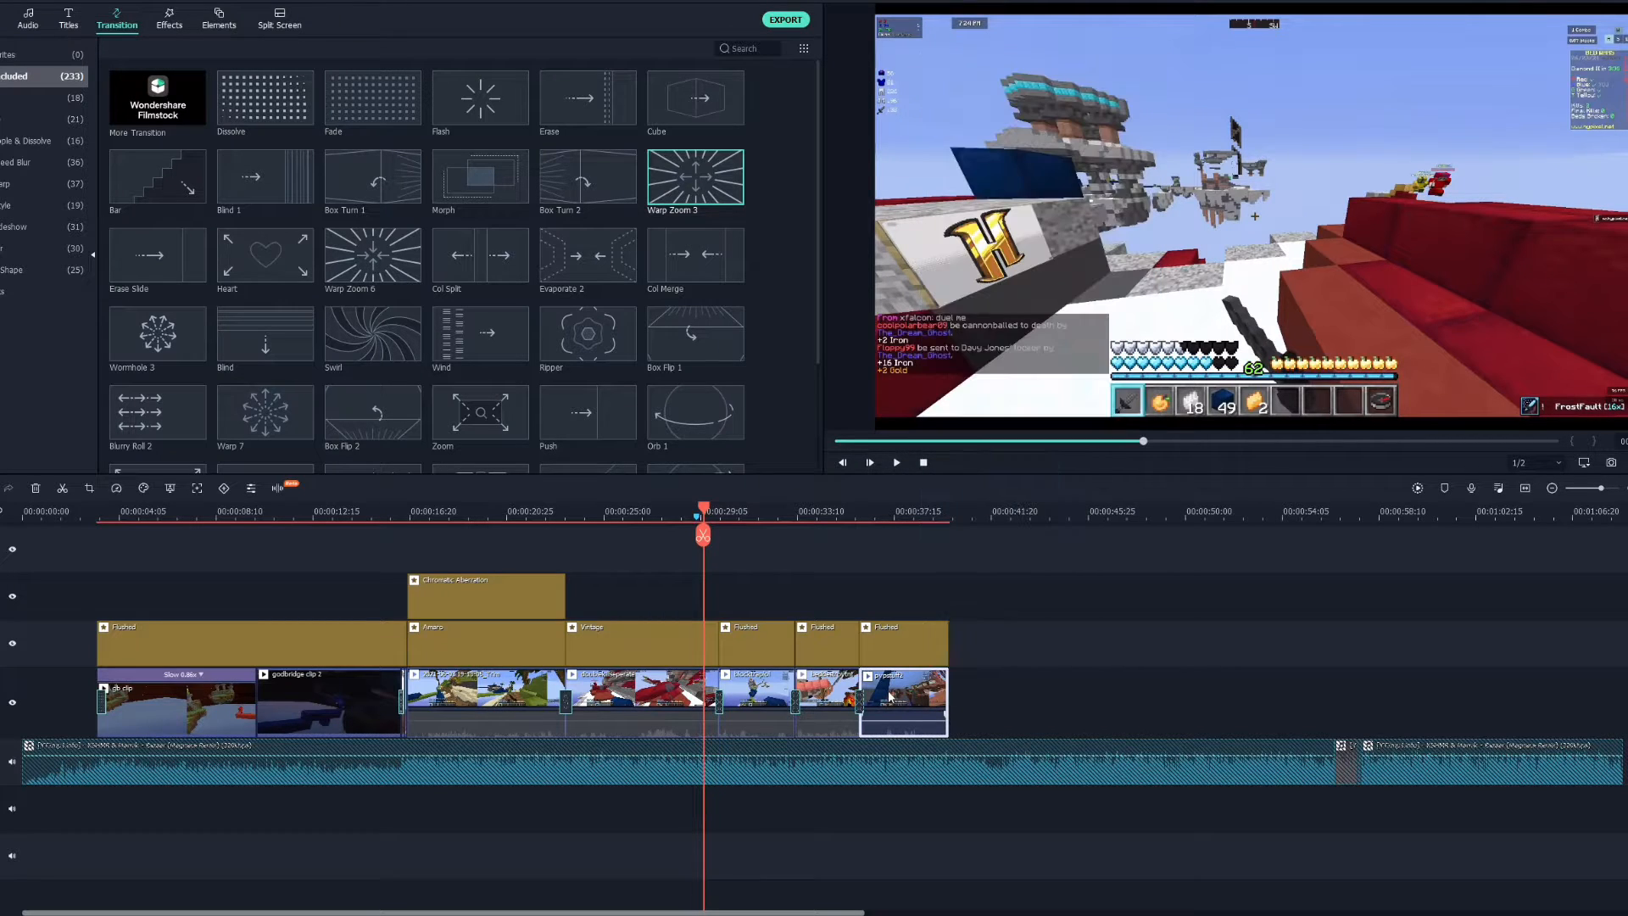
left_click(948, 504)
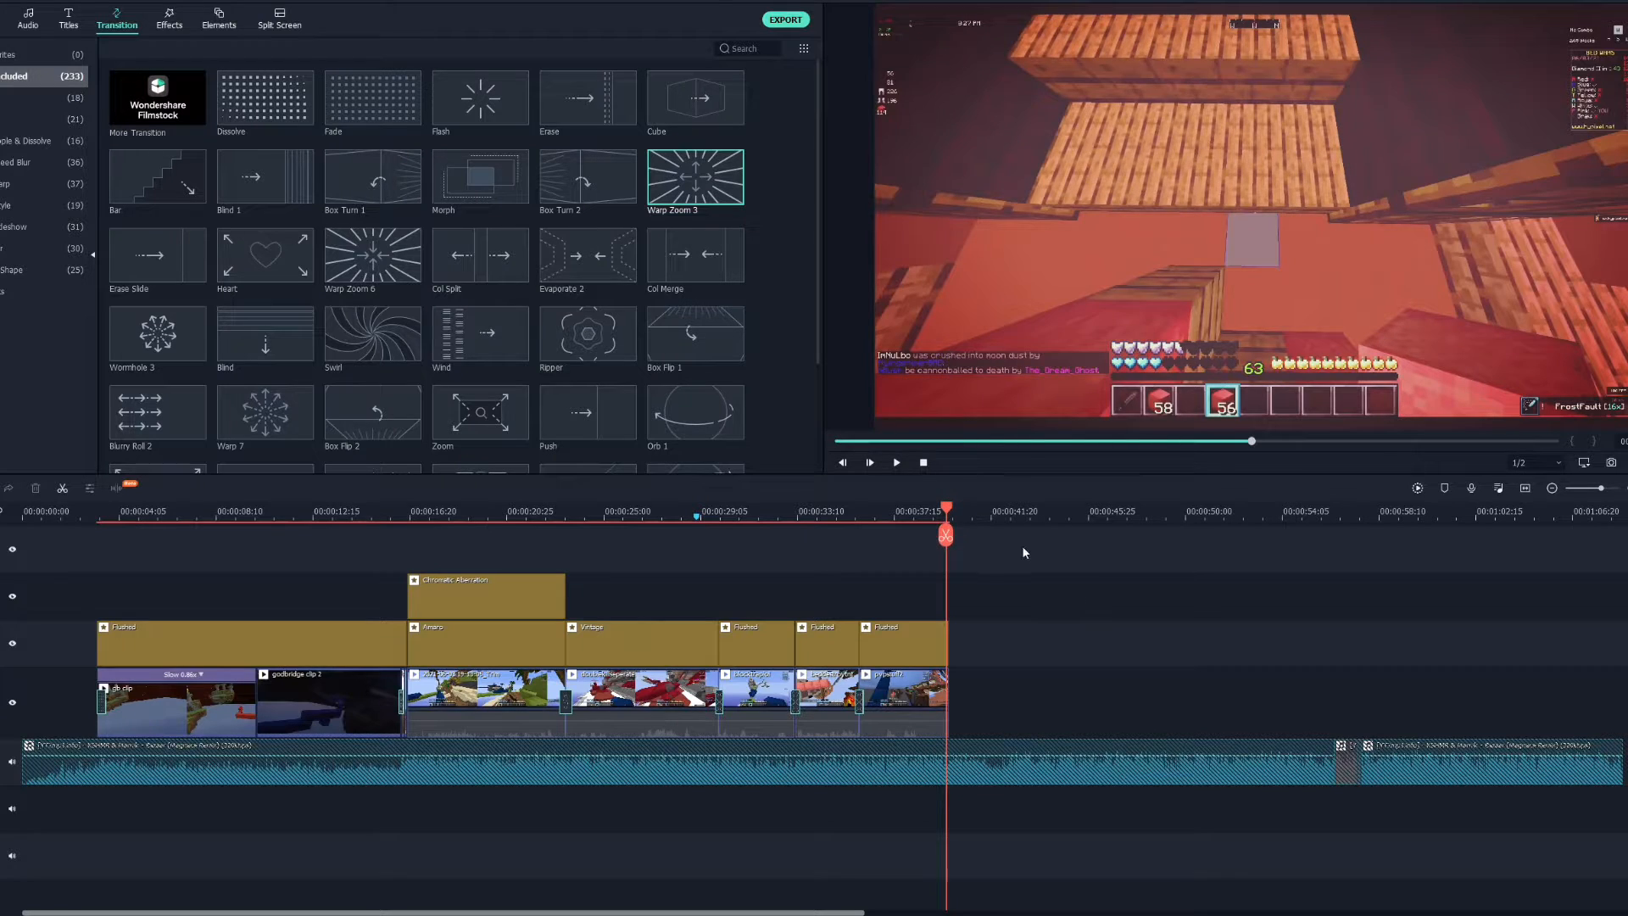
key("space")
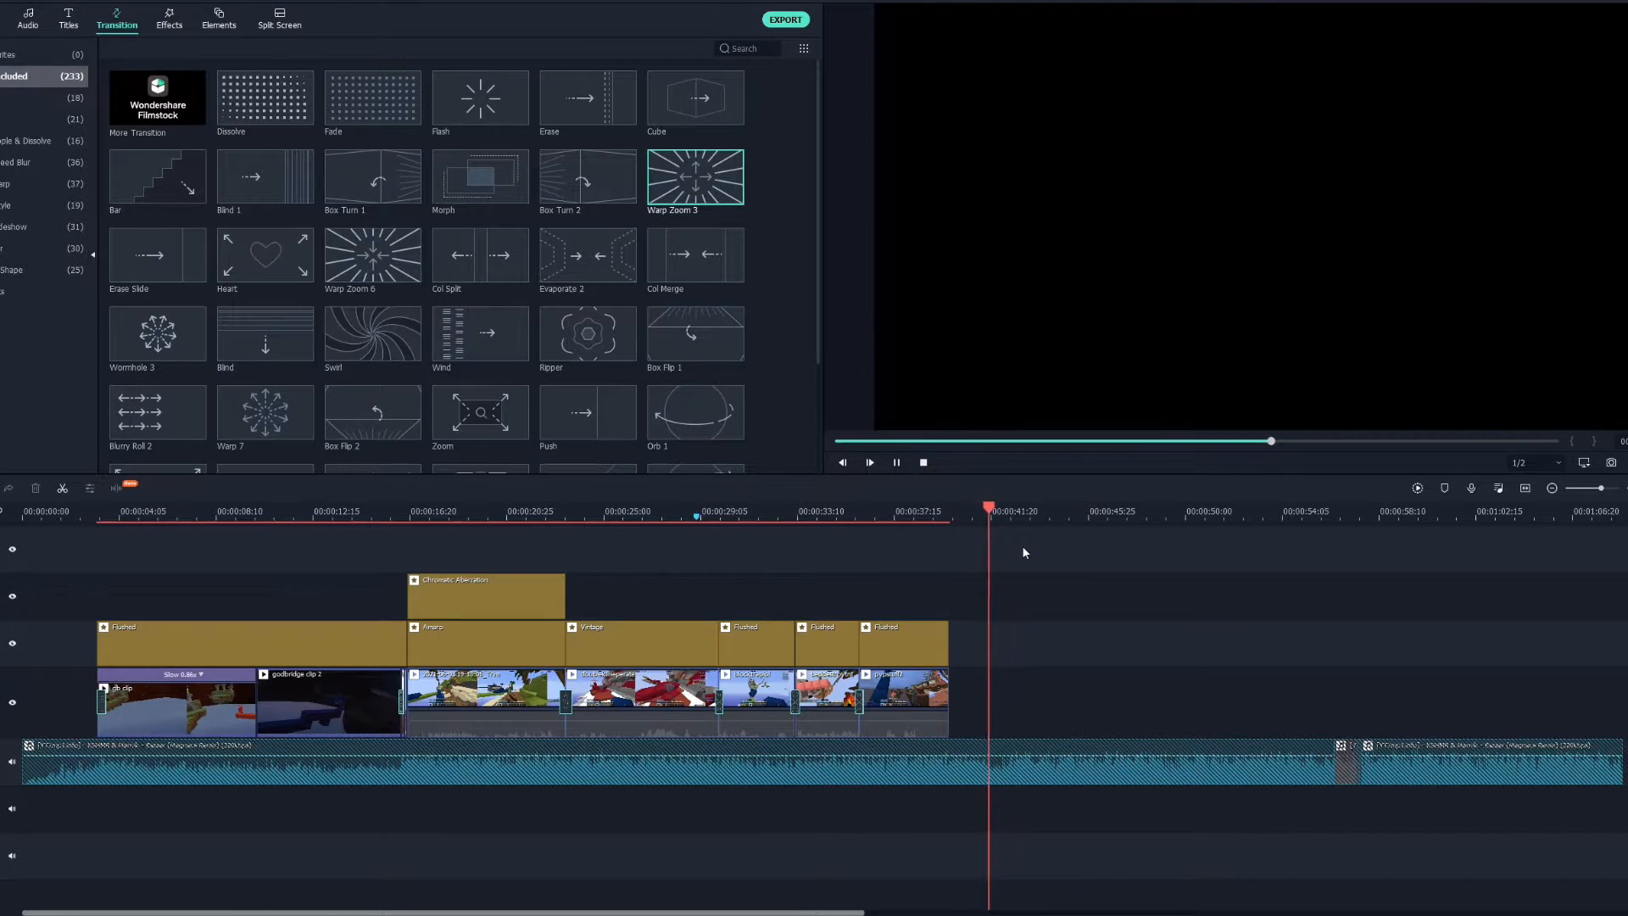
left_click_drag(966, 507, 951, 512)
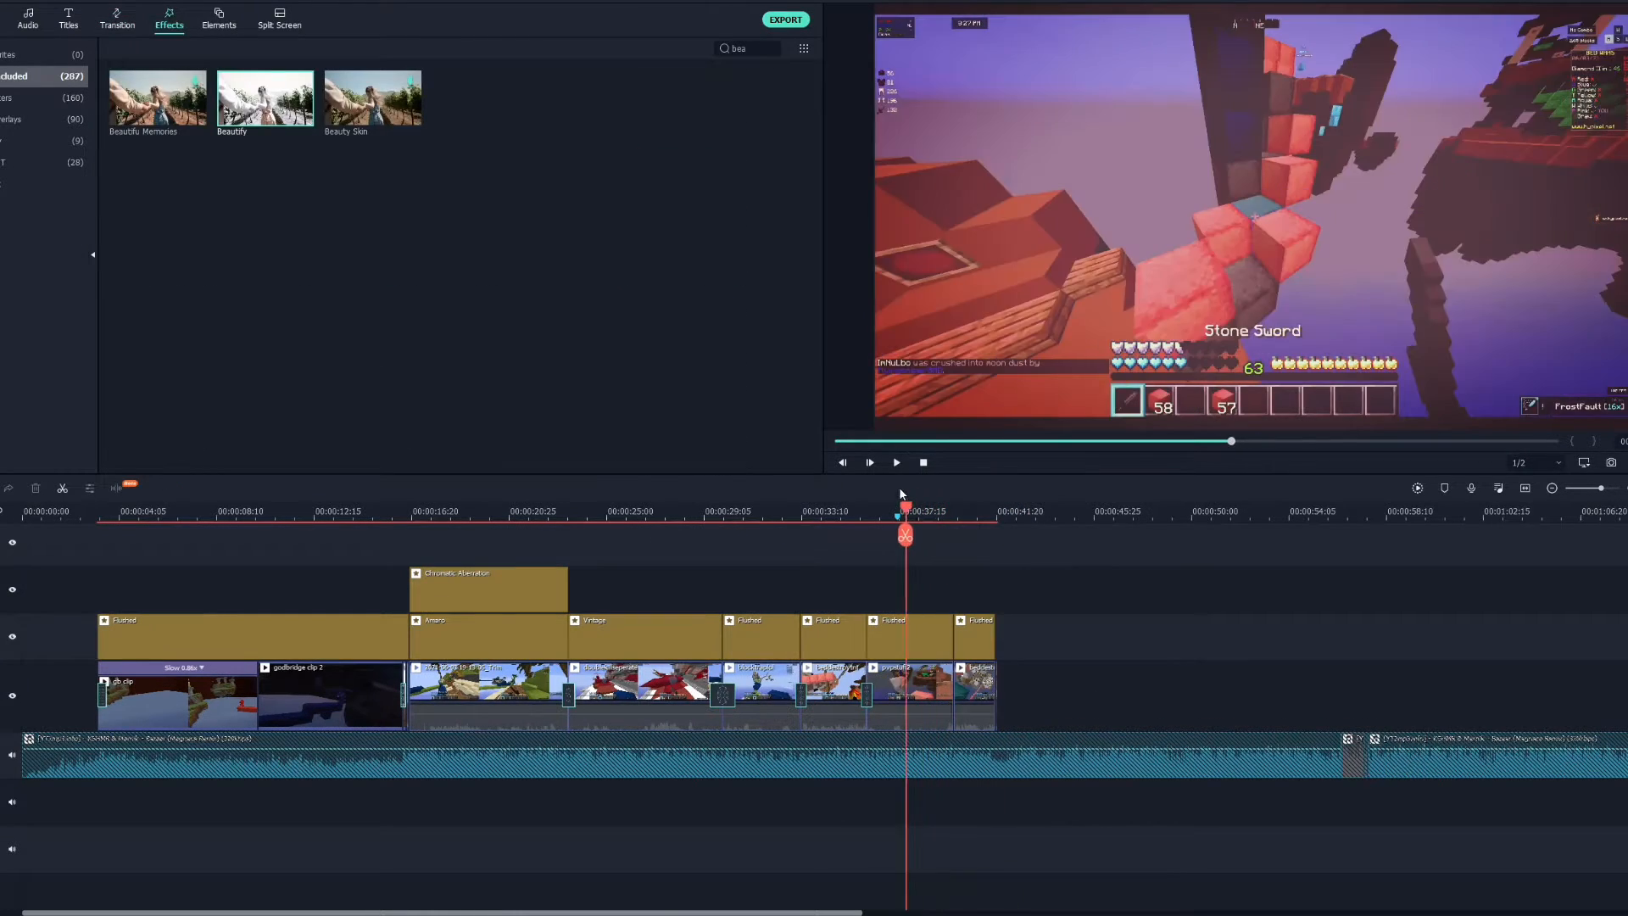
Search the effects for "beaut" and place the Beautify effect above the last clip at the playhead.
left_click_drag(901, 493, 966, 508)
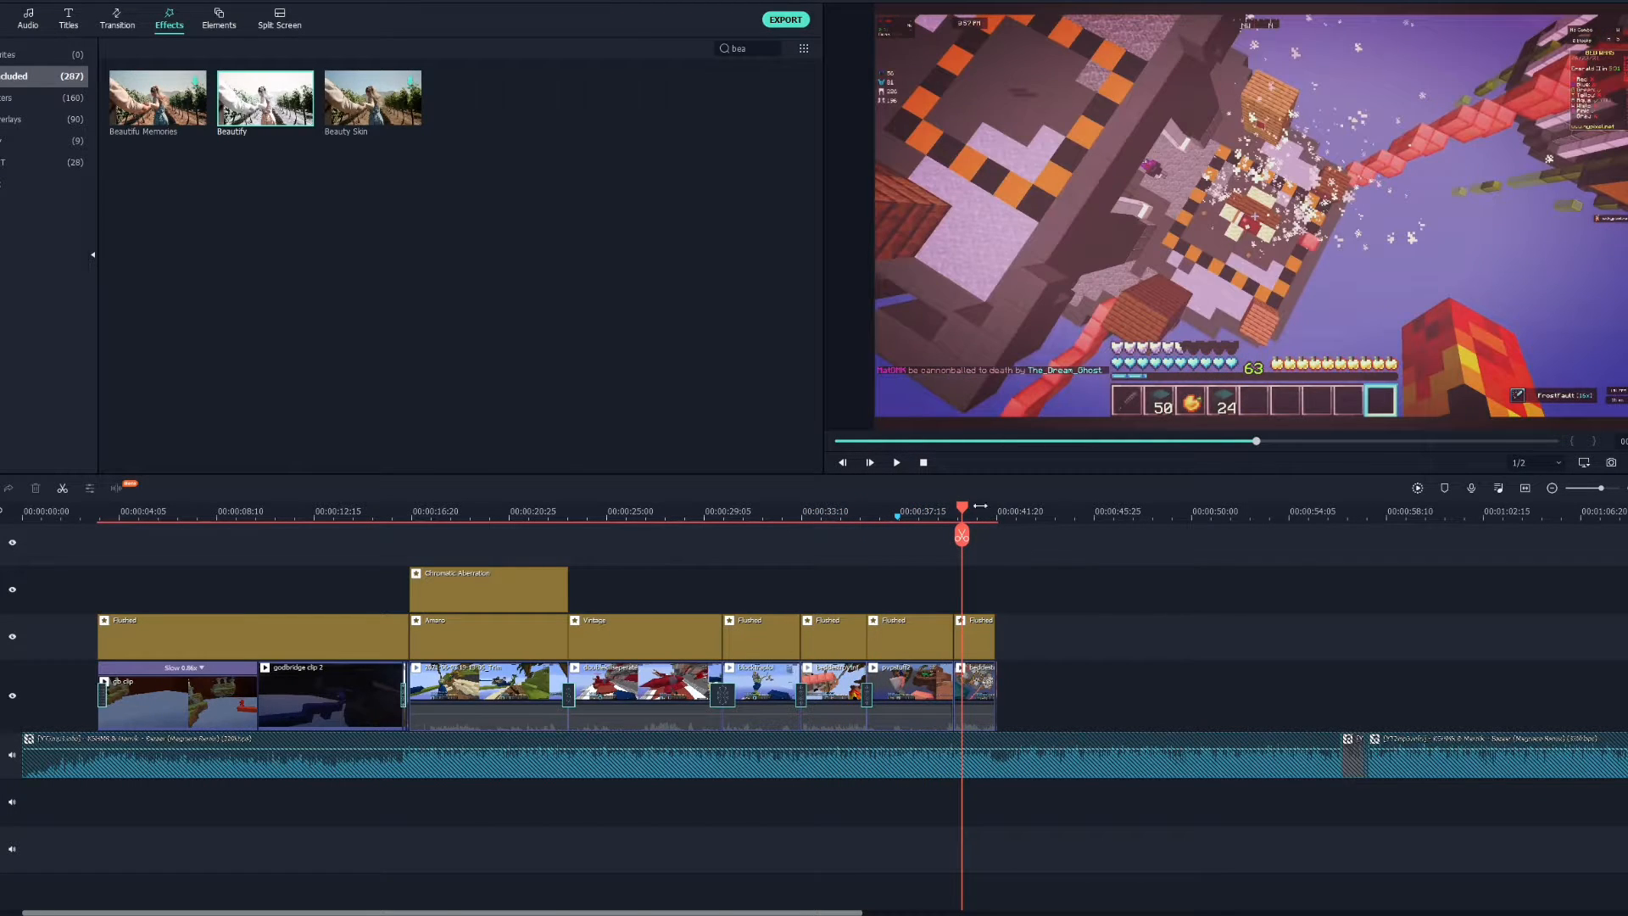
left_click_drag(969, 512, 956, 495)
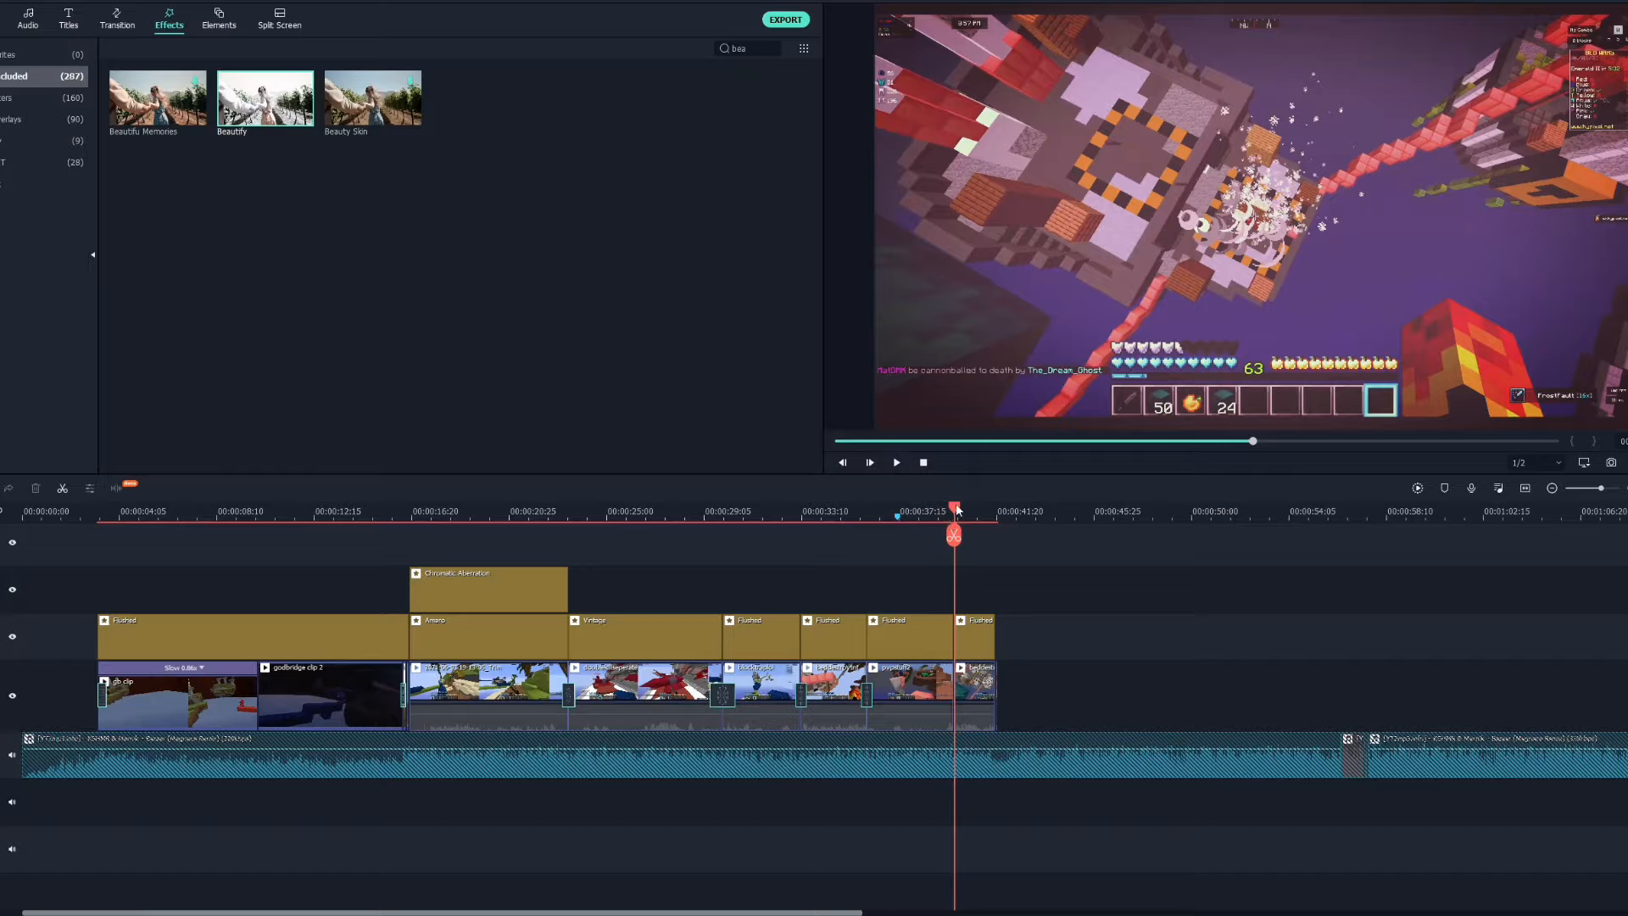
left_click_drag(957, 509, 955, 514)
left_click(750, 273)
left_click(773, 49)
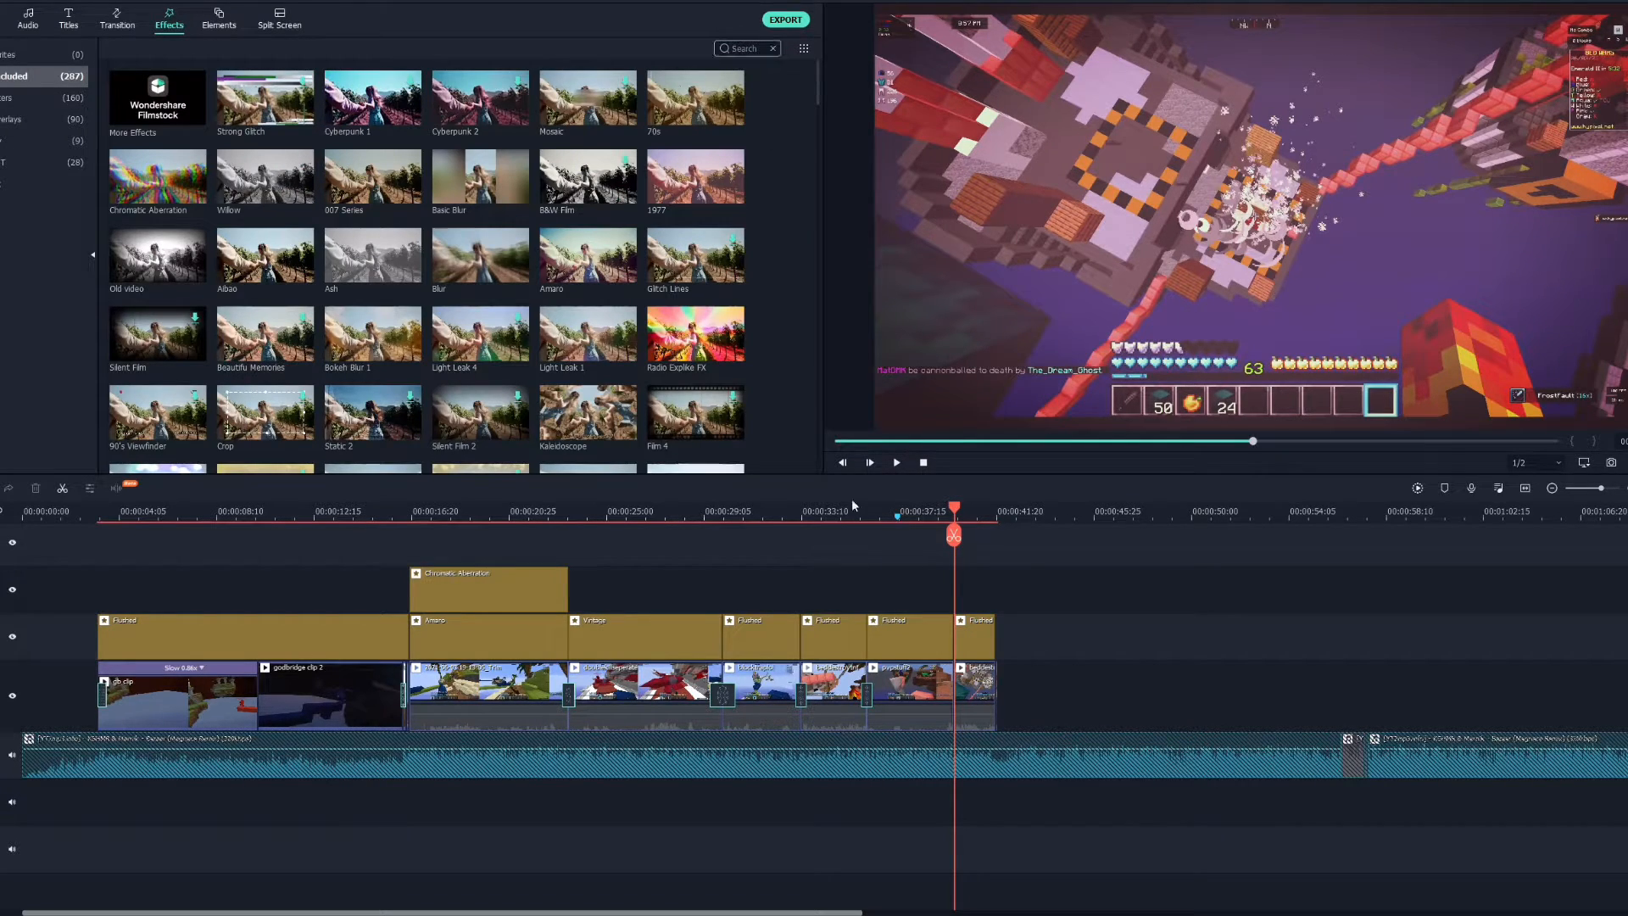
type("beaut")
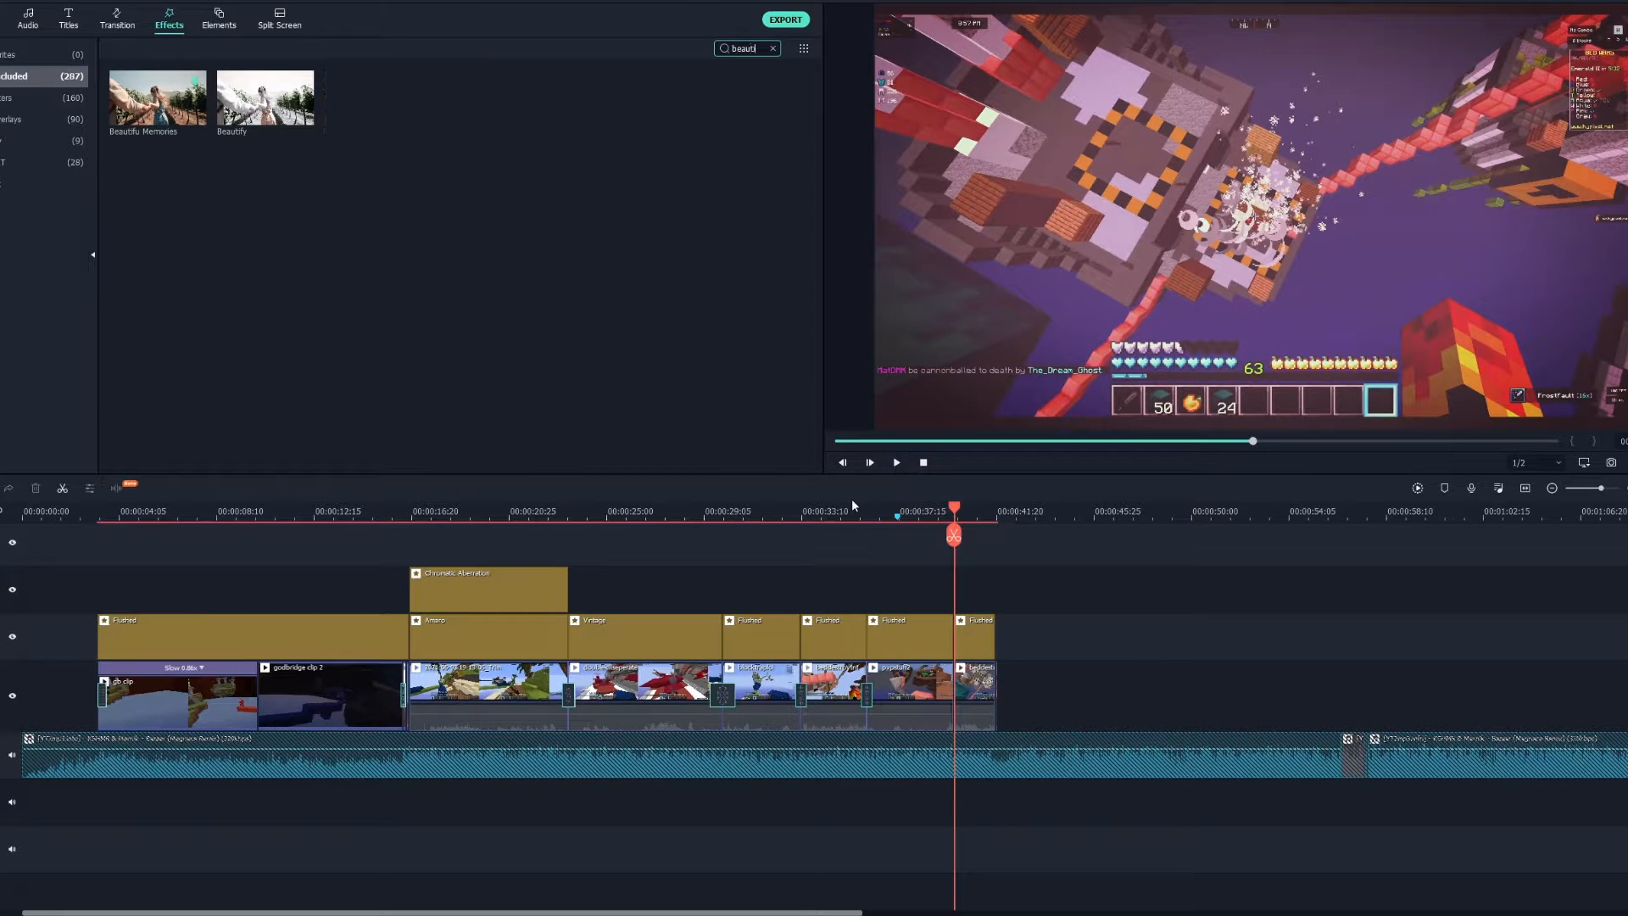
left_click(269, 101)
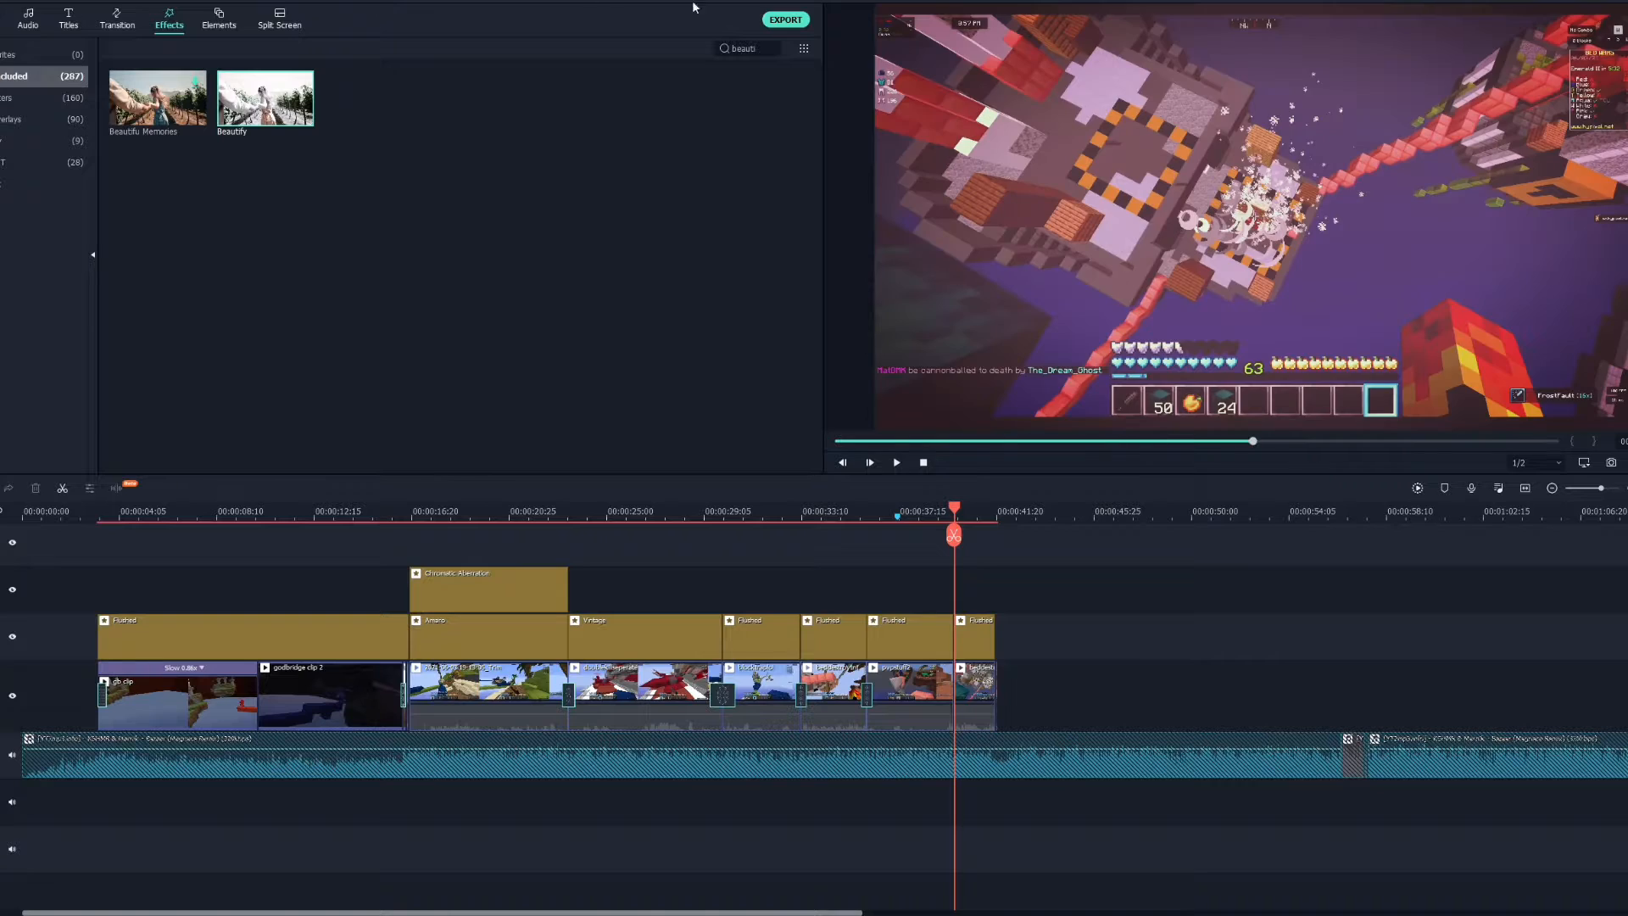
left_click(322, 156)
left_click_drag(265, 98, 963, 596)
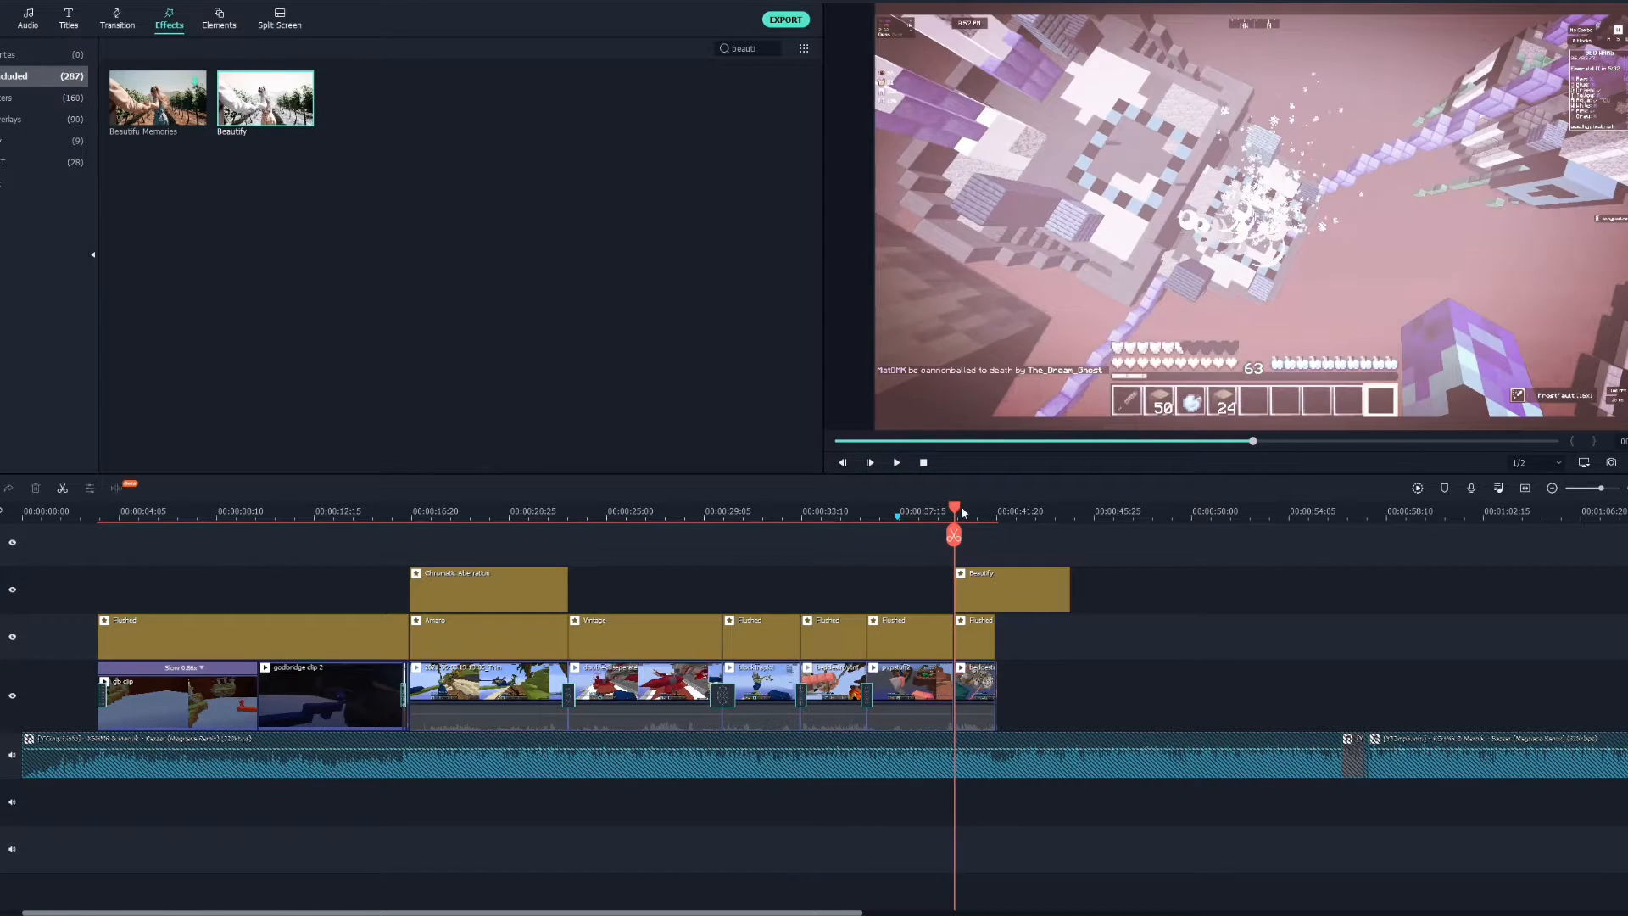
left_click_drag(963, 512, 995, 507)
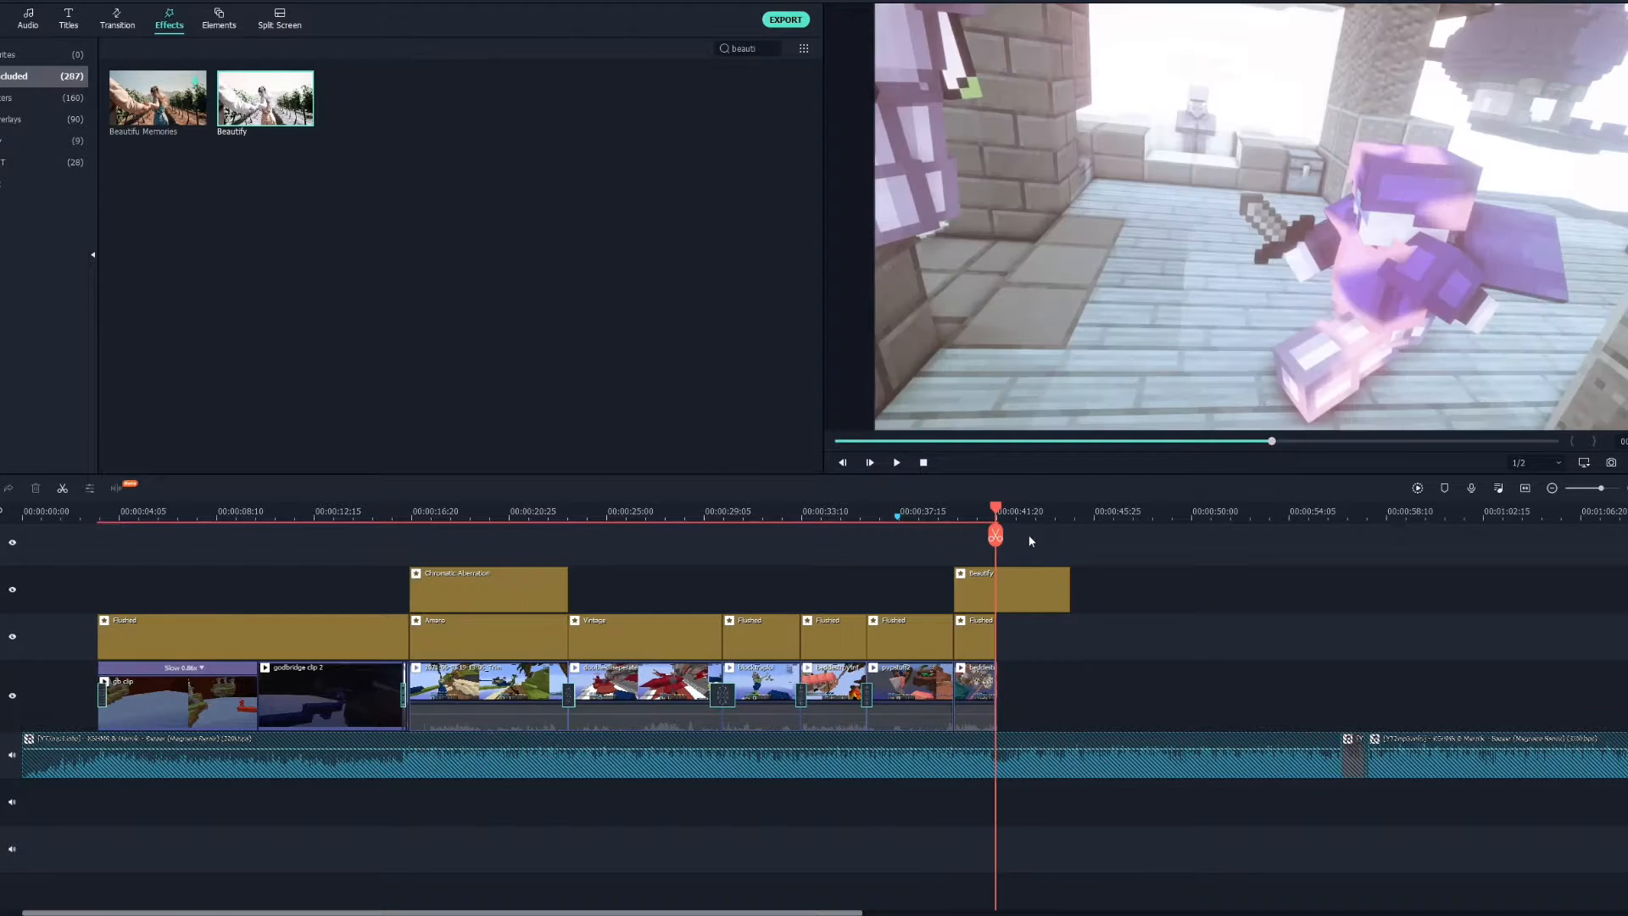
Select and delete the Beautify effect from the timeline.
key("Up")
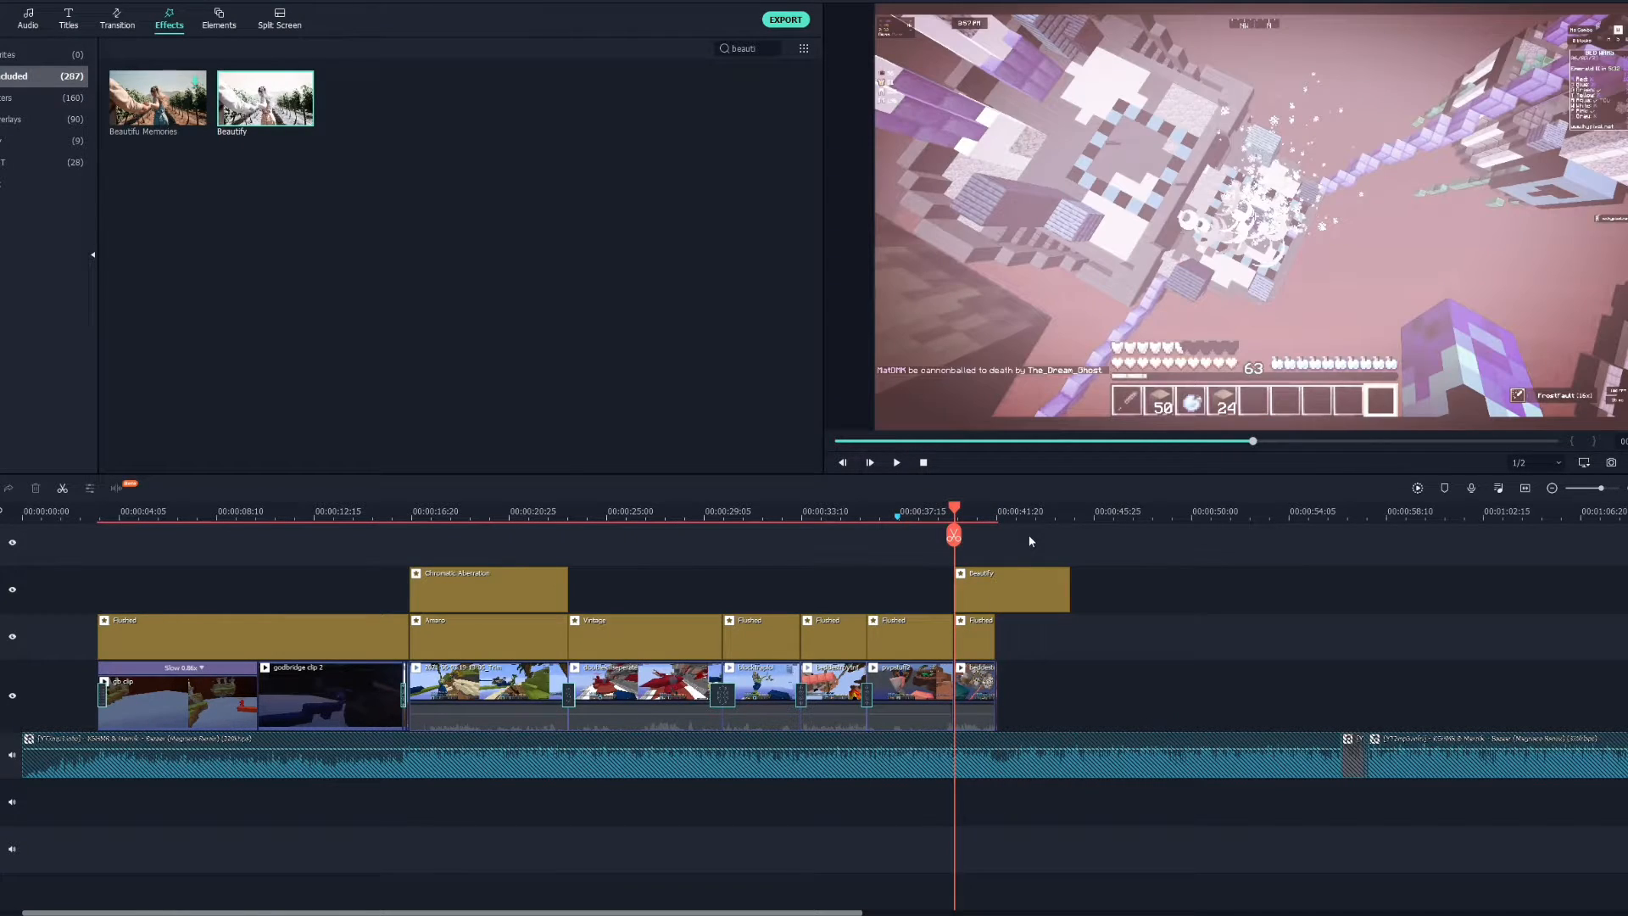
key("Right")
left_click(1064, 575)
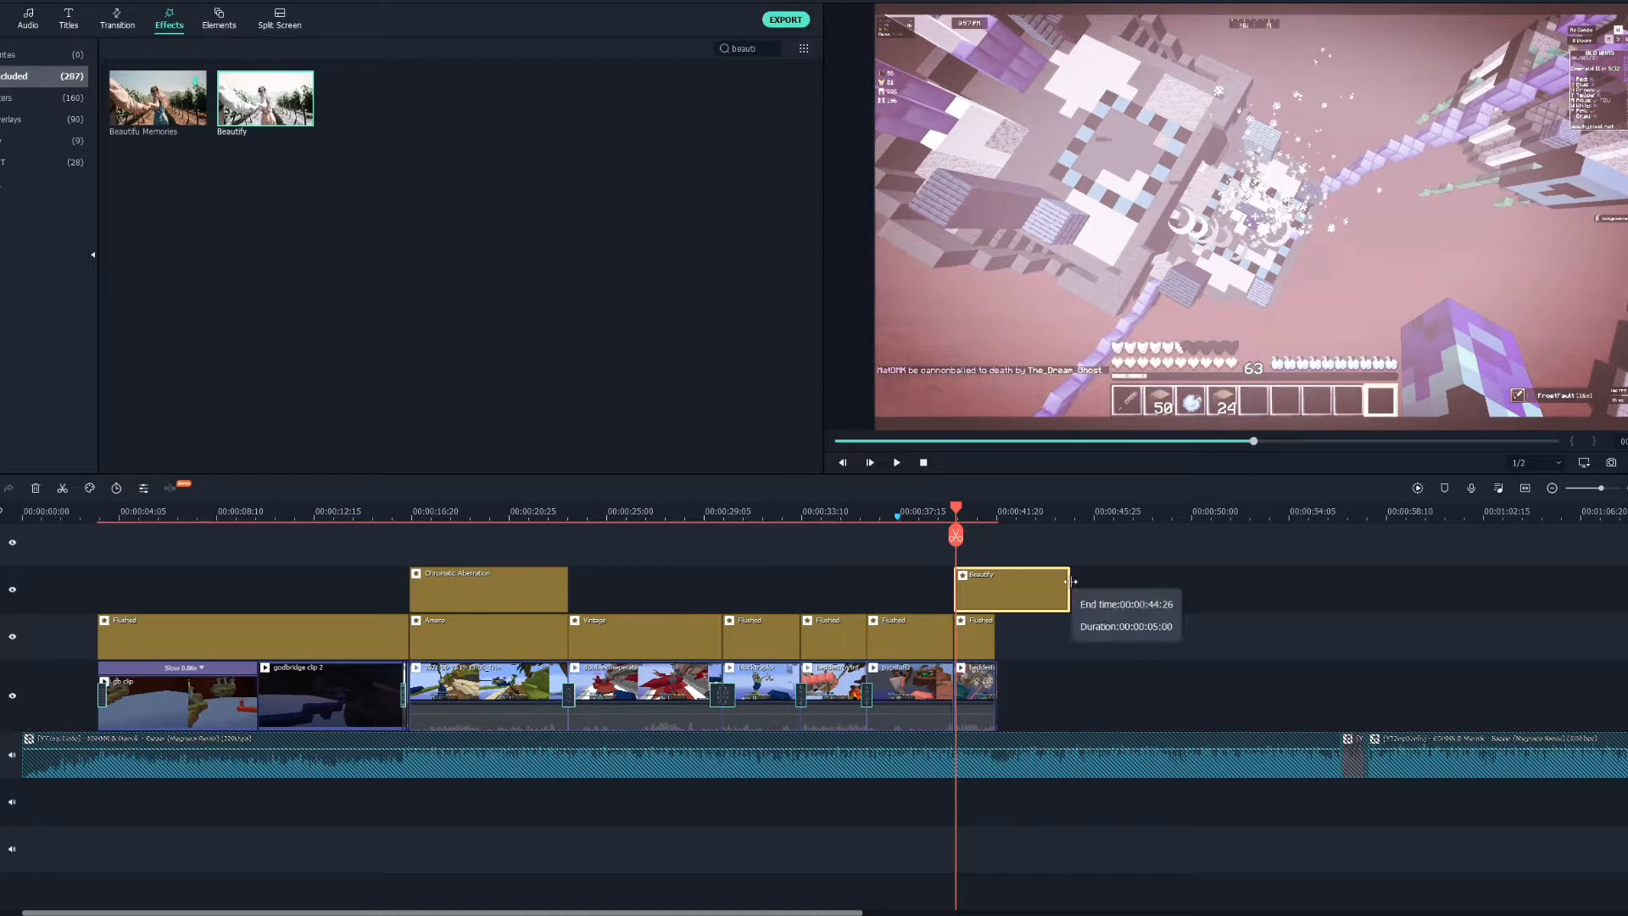
key("Delete")
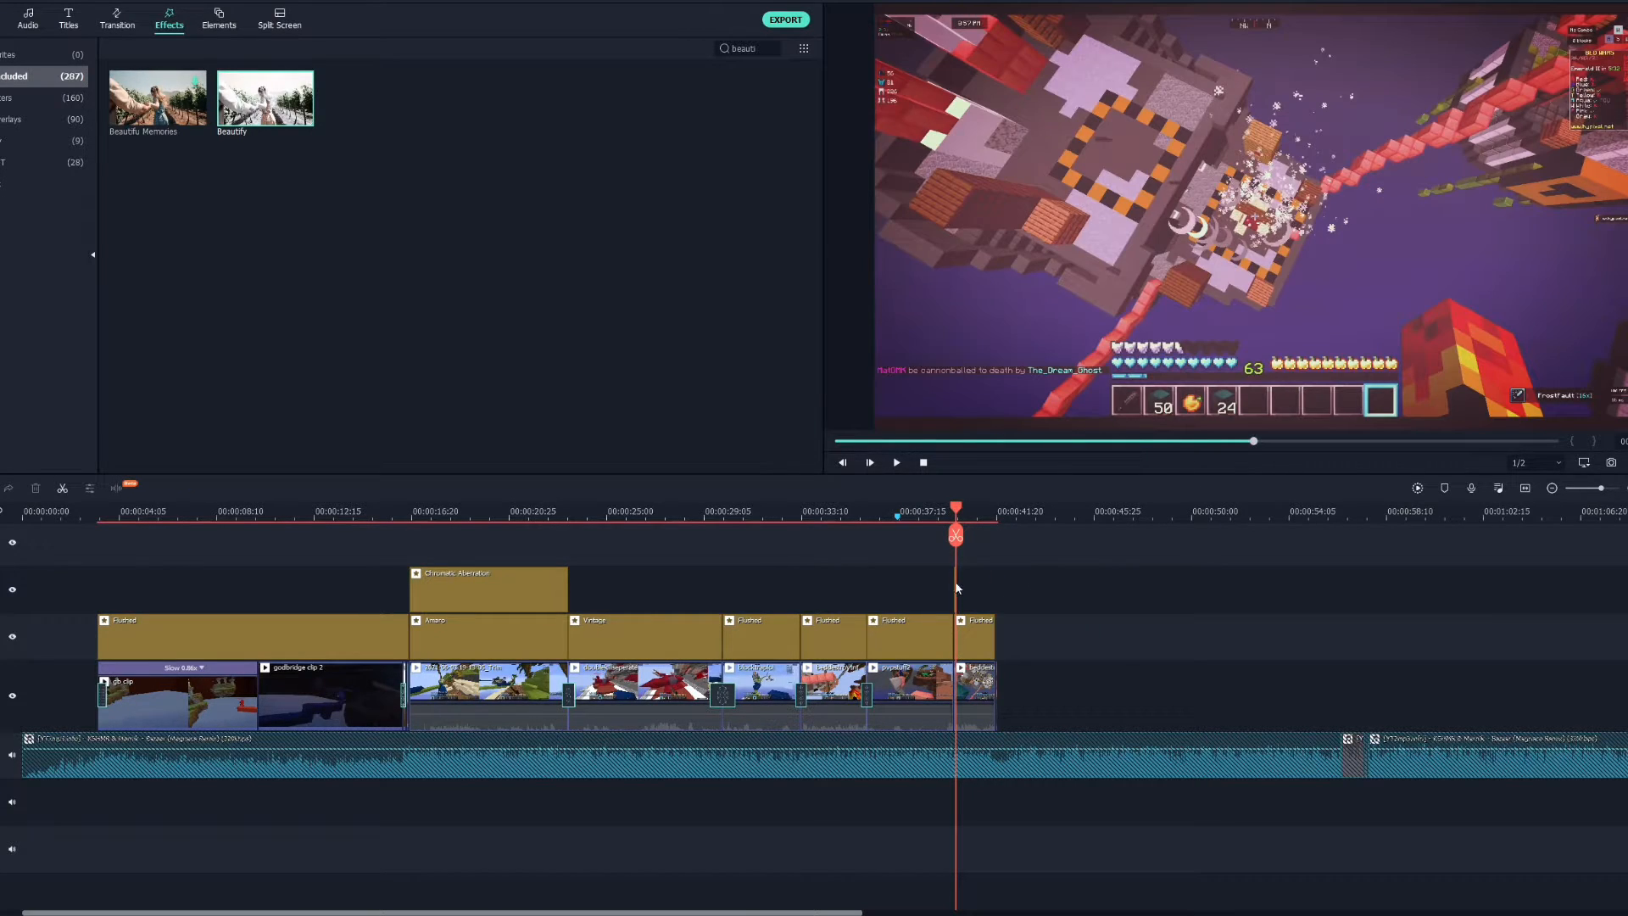
Try deleting the short effect clip above the final video clip, then undo the deletion.
left_click_drag(939, 574, 1112, 634)
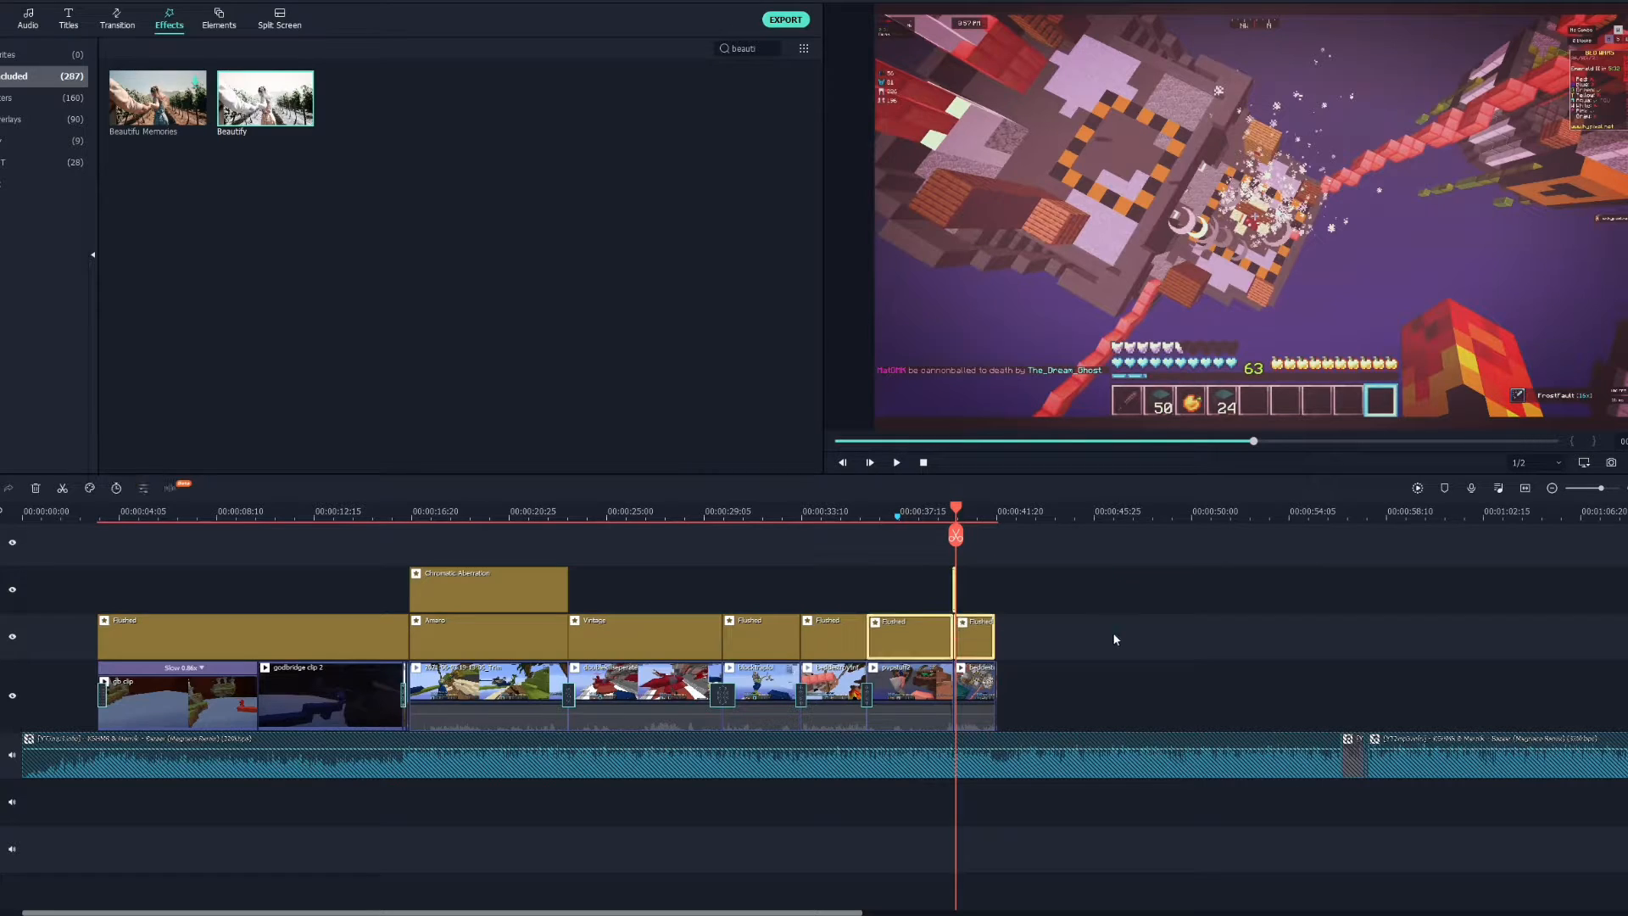
left_click(990, 580)
left_click_drag(939, 580, 1032, 587)
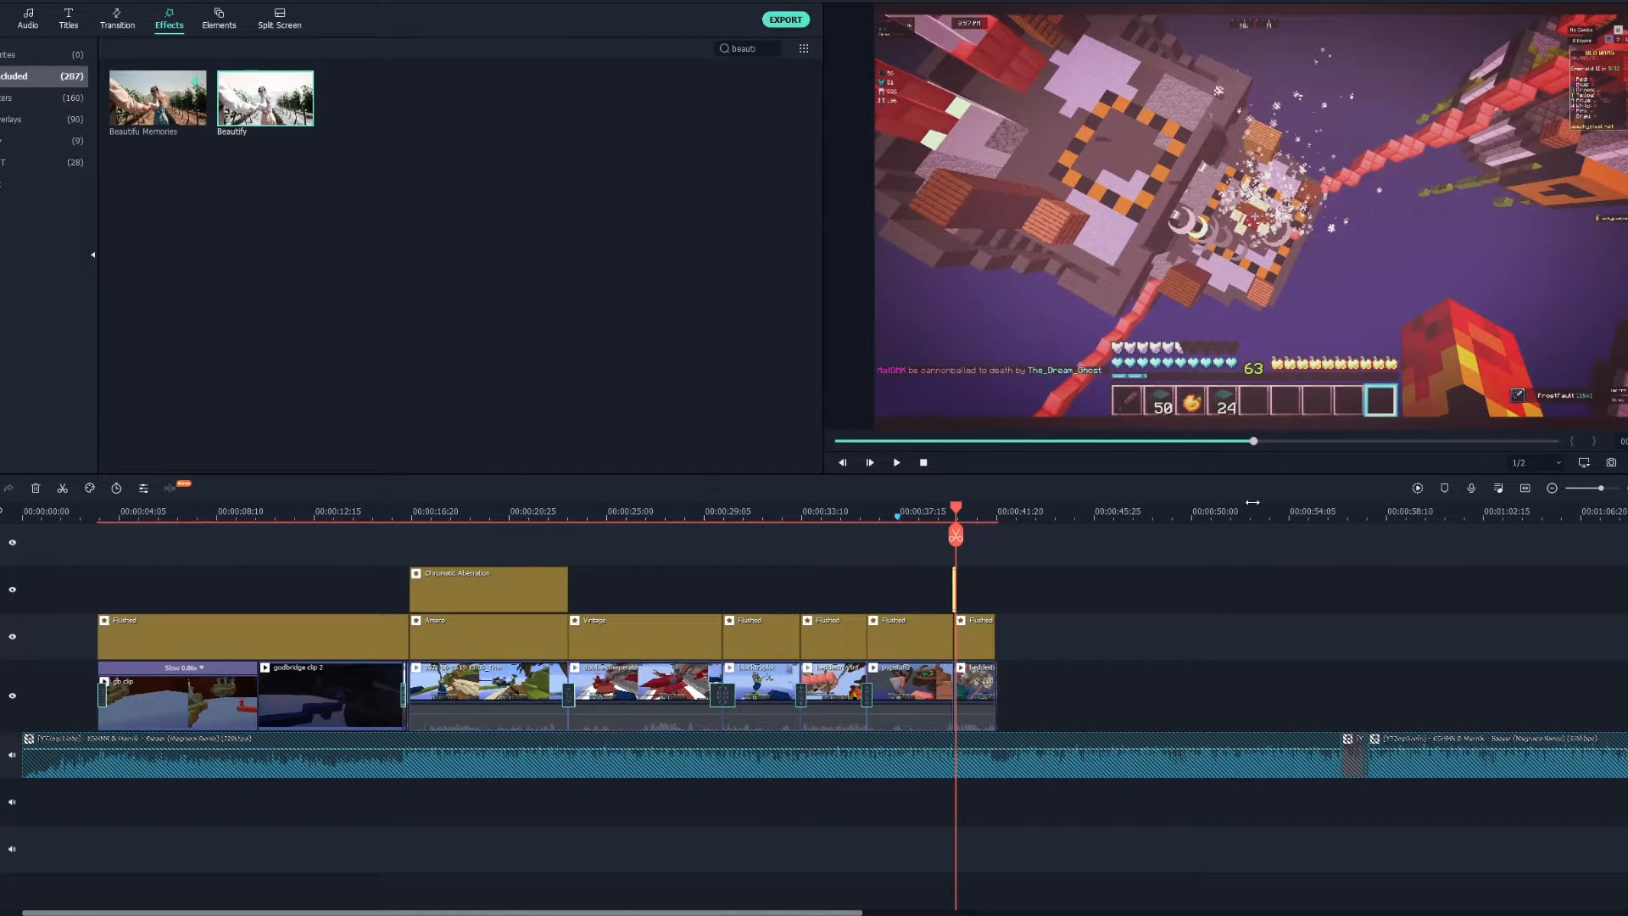
key("Right")
key("Right")
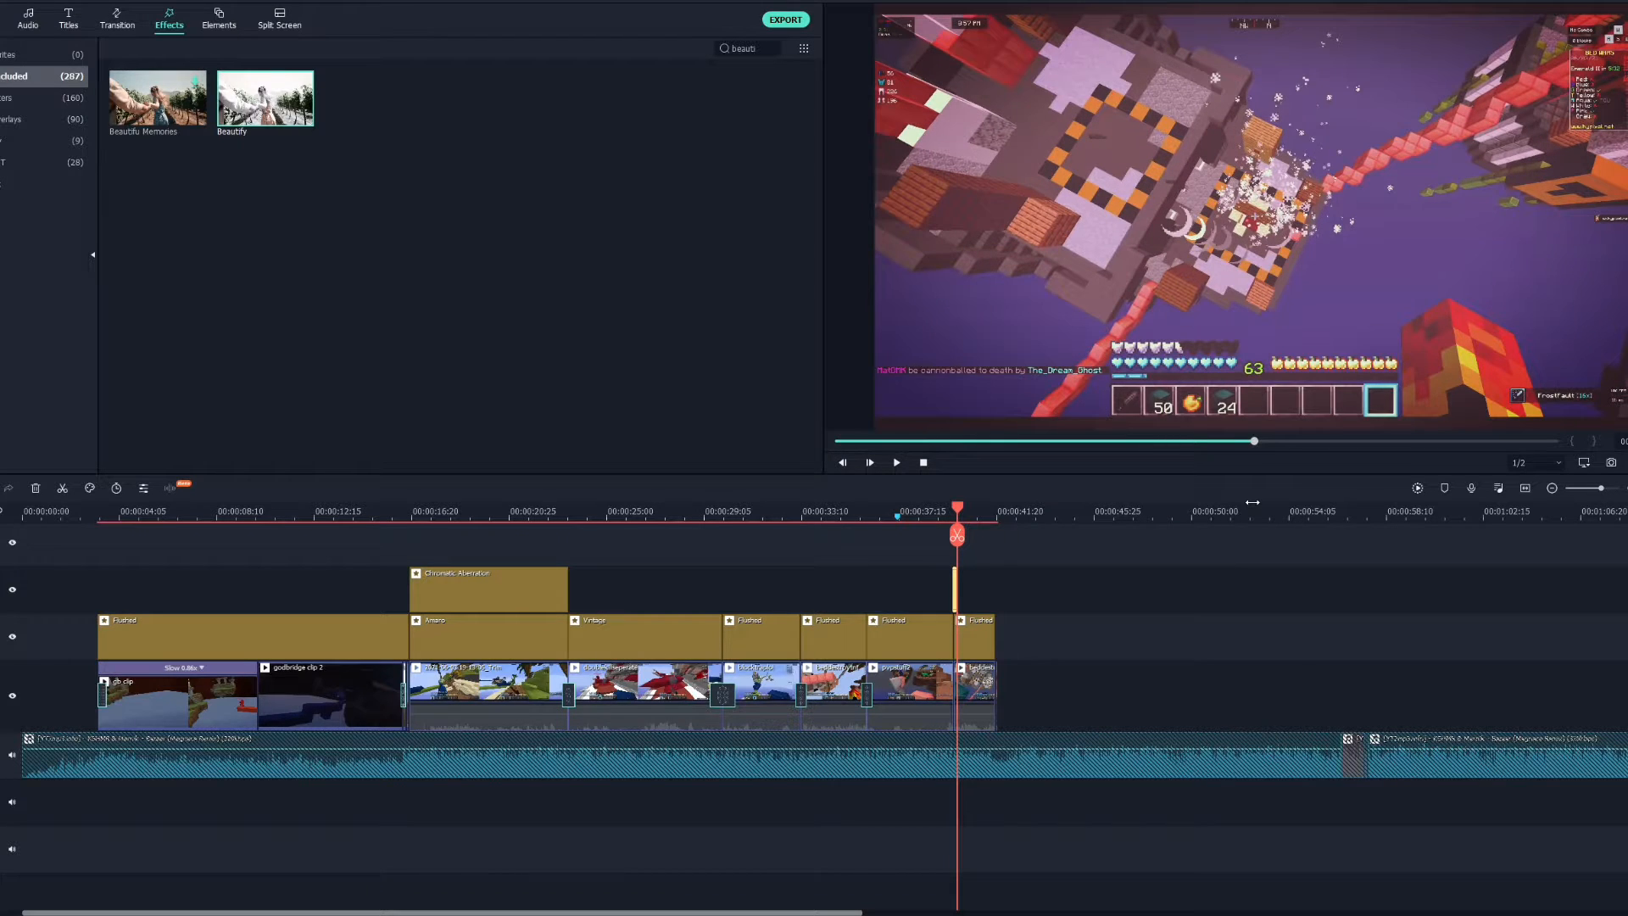
key("Right")
key("Delete")
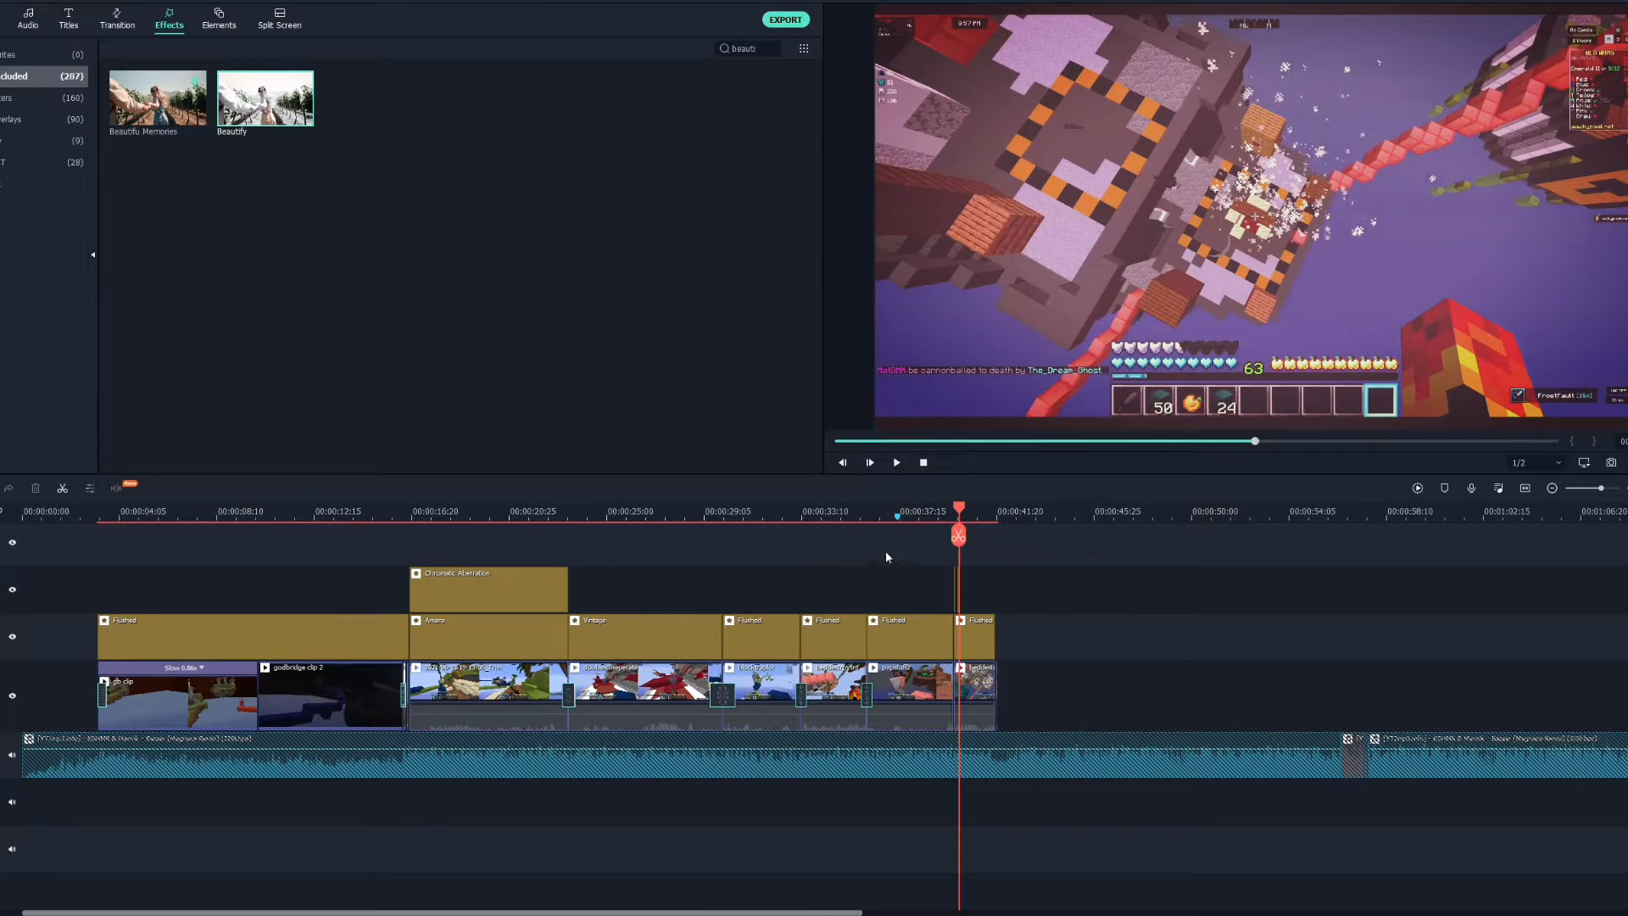
key("ctrl+z")
Step the playhead forward a few frames and paste the copied effect clip there.
key("Right")
key("Right")
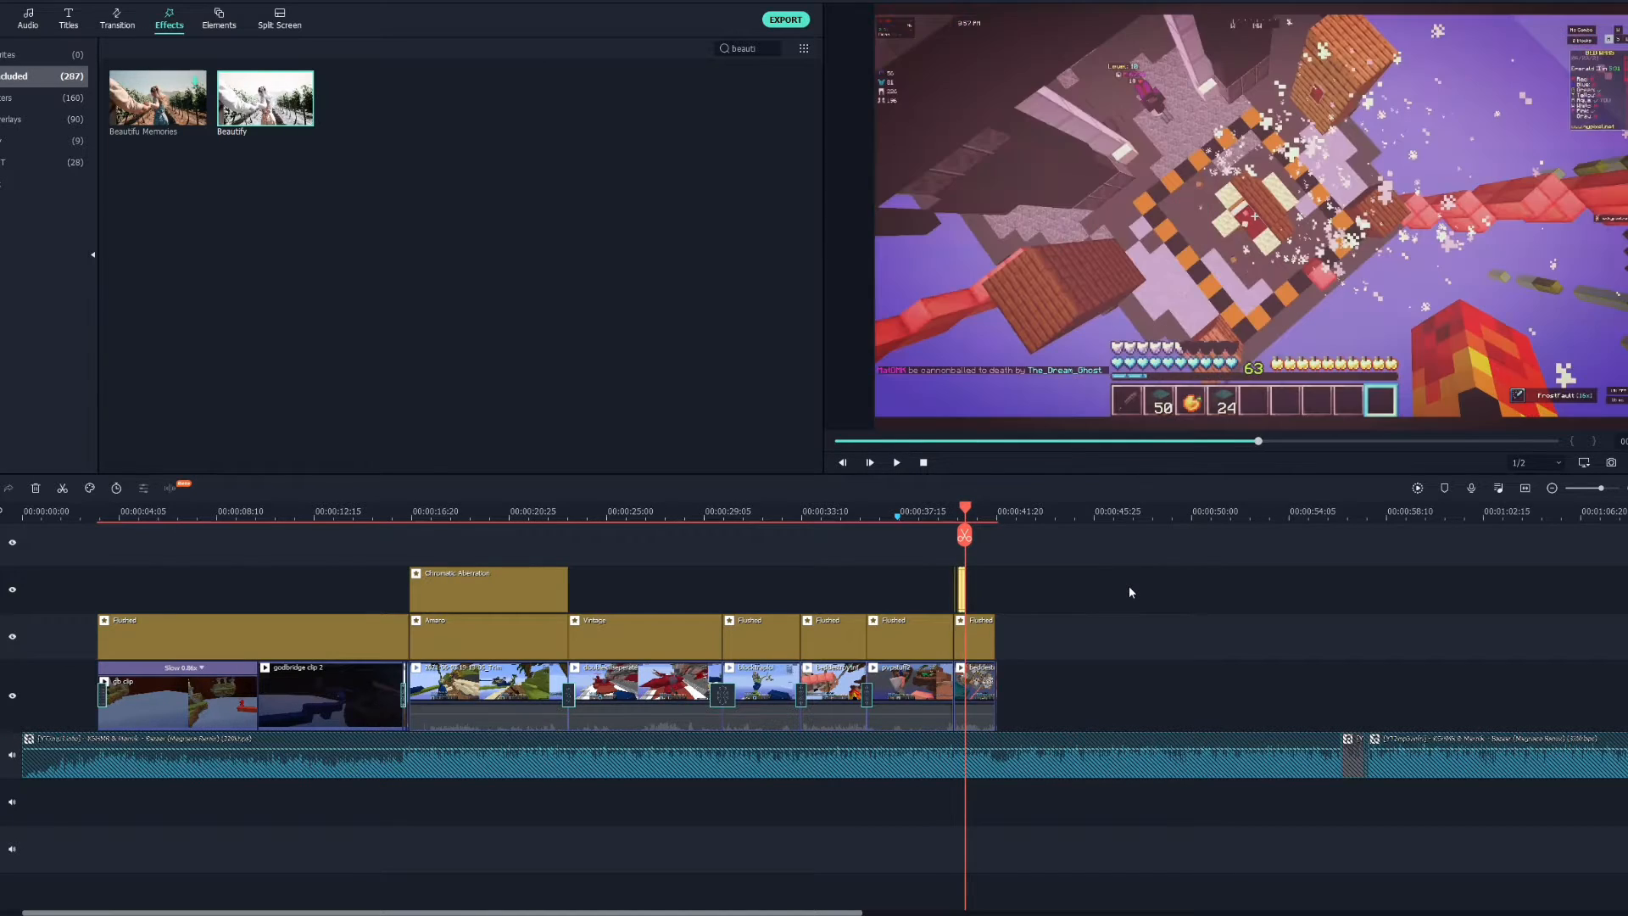
key("Right")
key("Right")
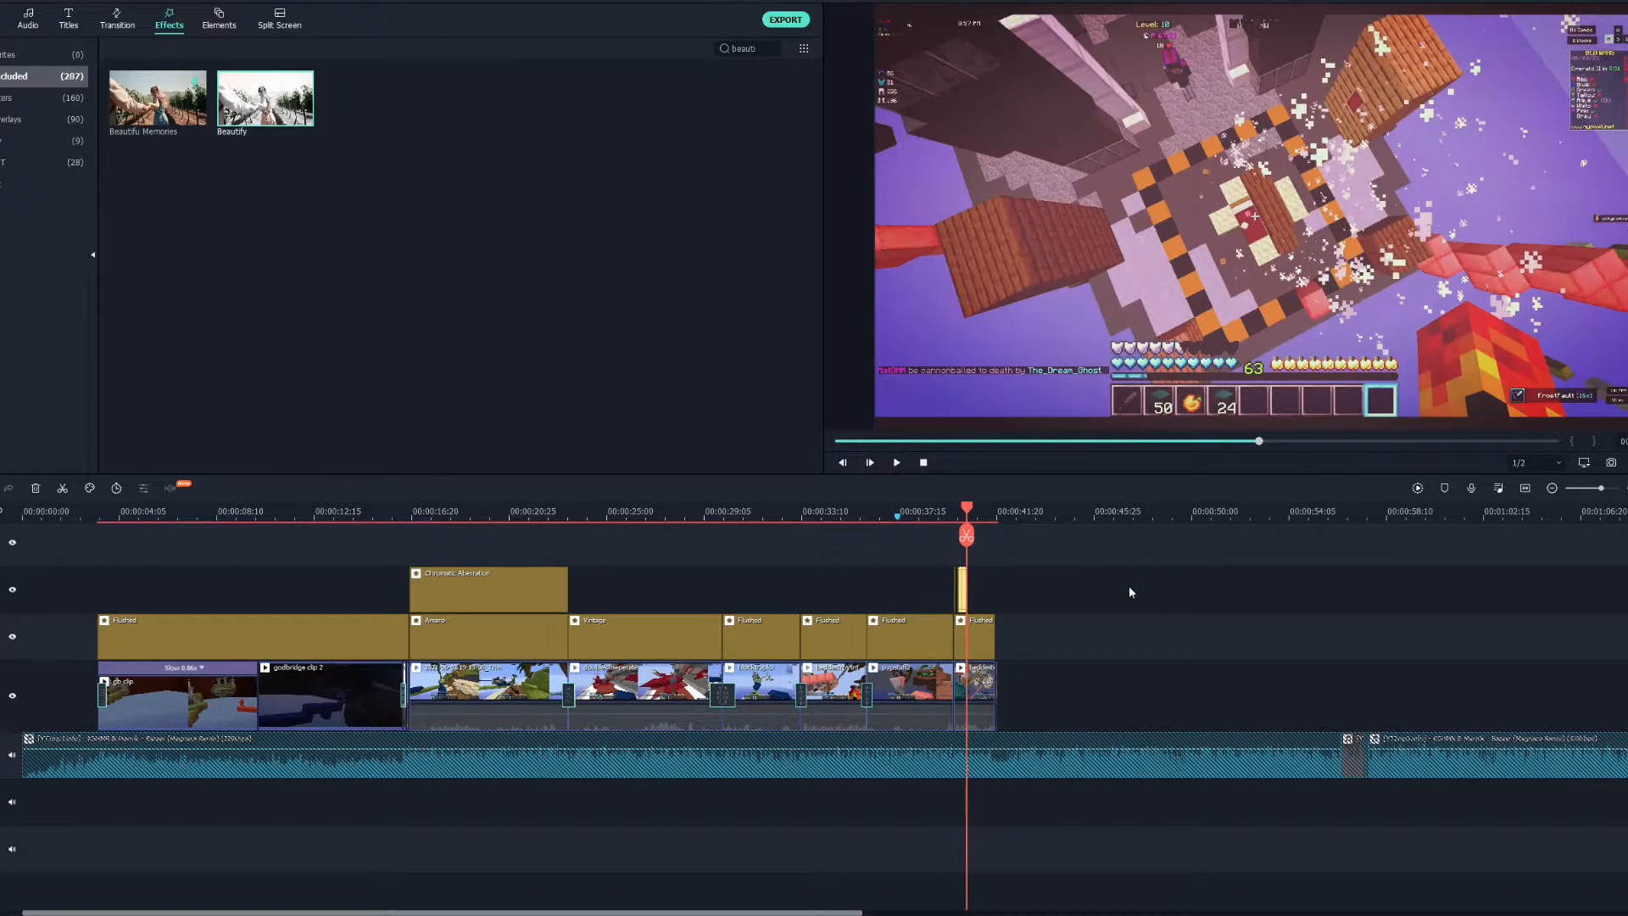
left_click_drag(1078, 585, 1119, 603)
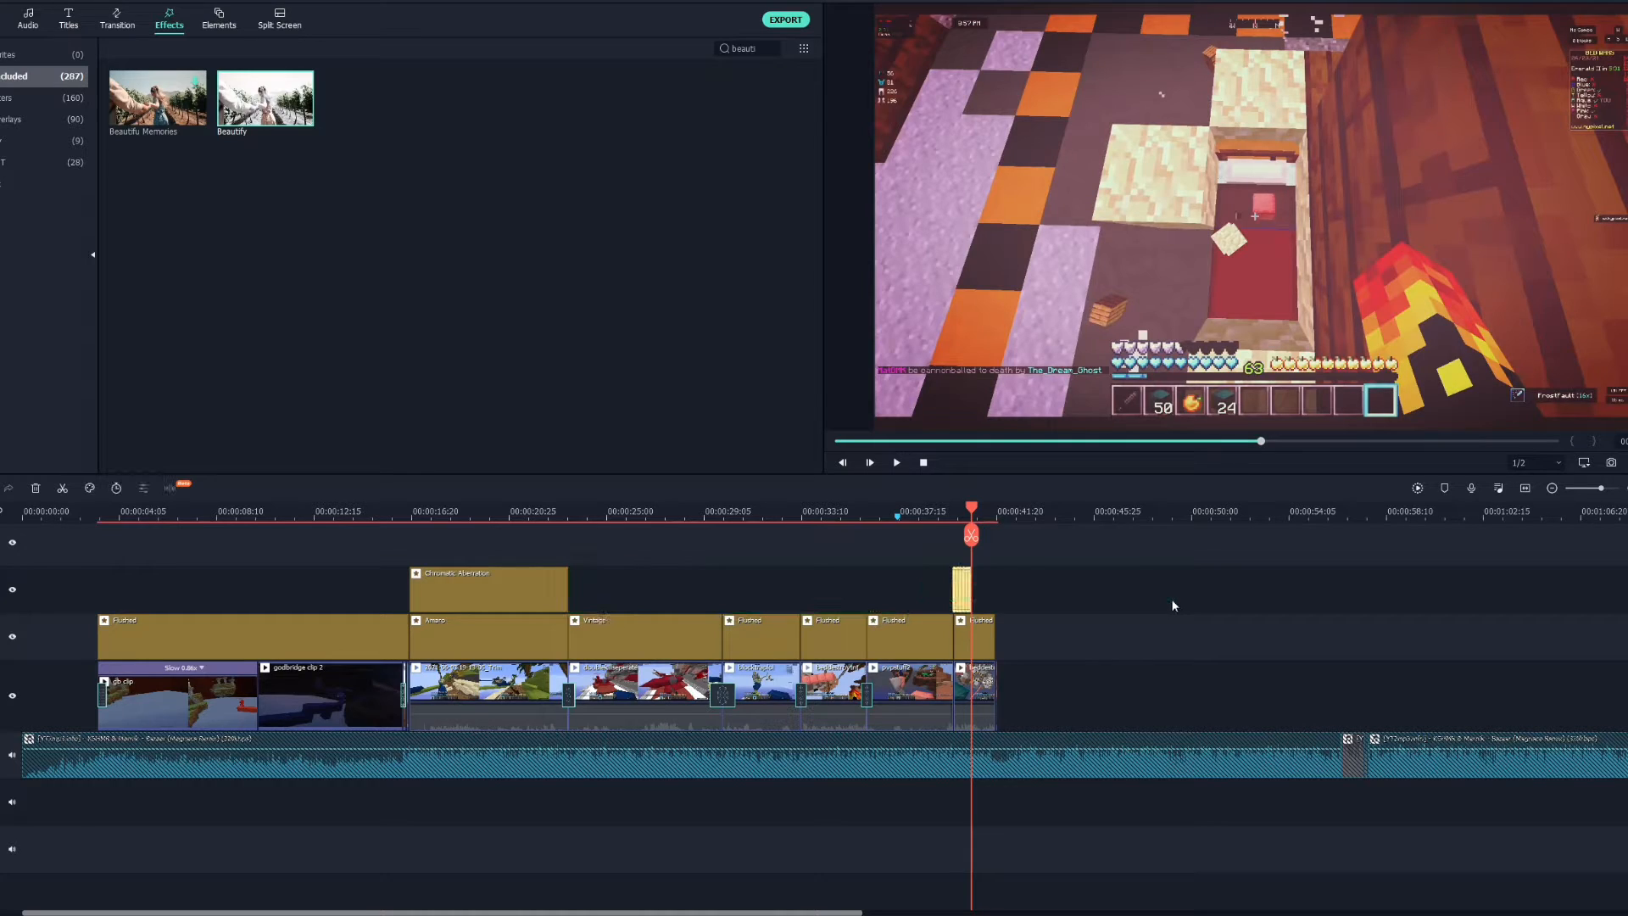
key("Right")
key("ctrl+v")
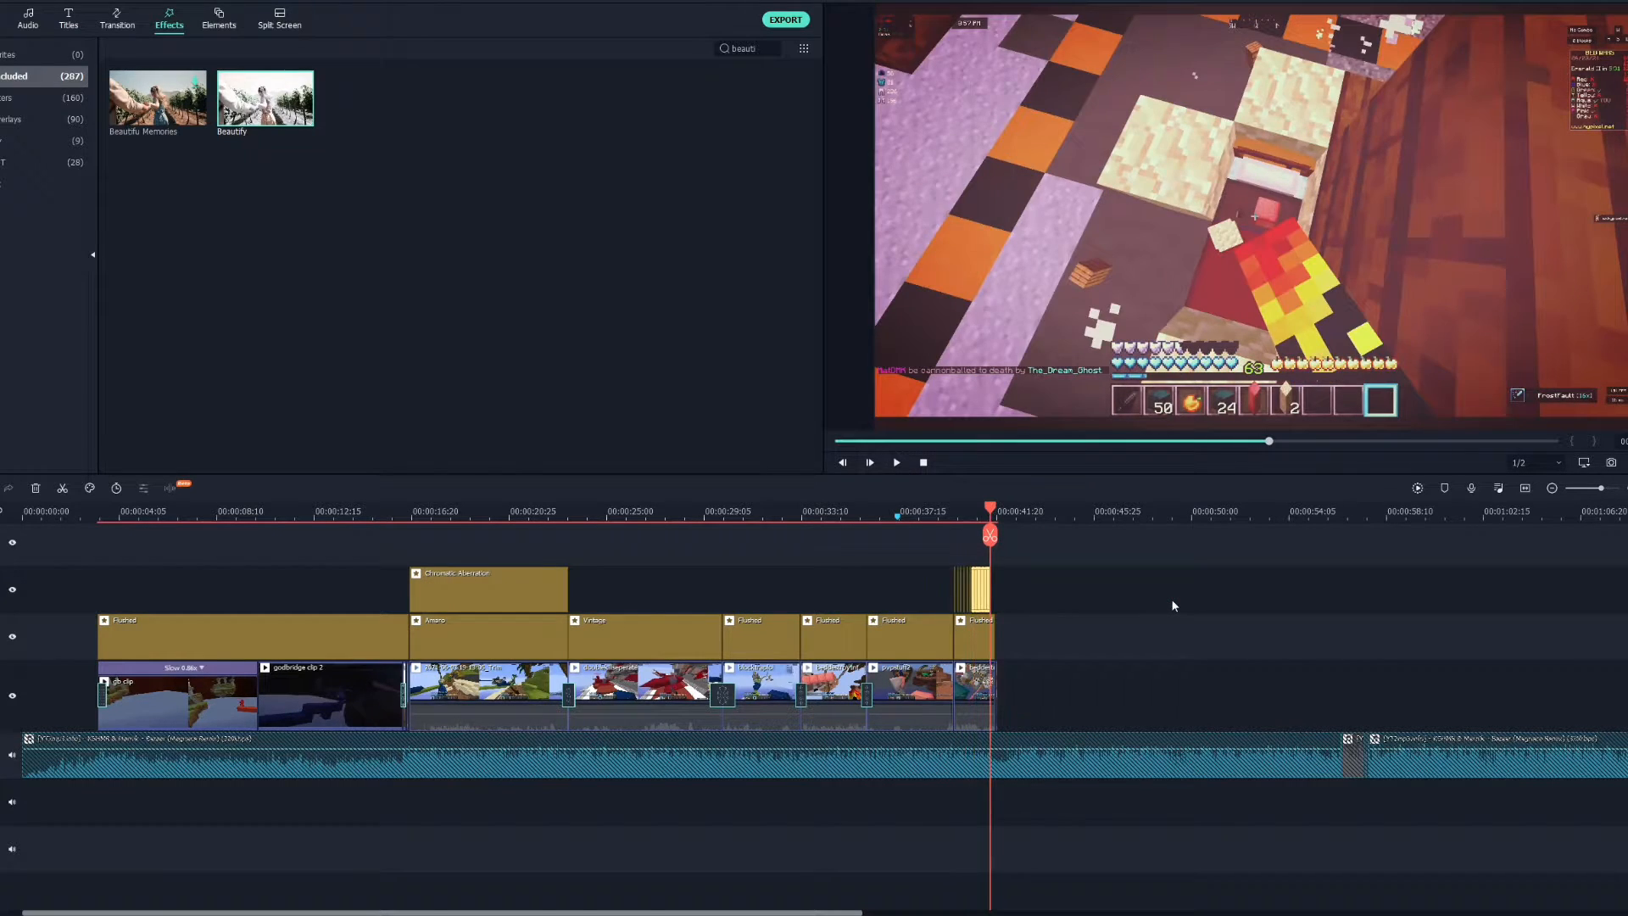
Step and scrub the playhead around the final effect clip and play back the end of the montage.
left_click(1172, 601)
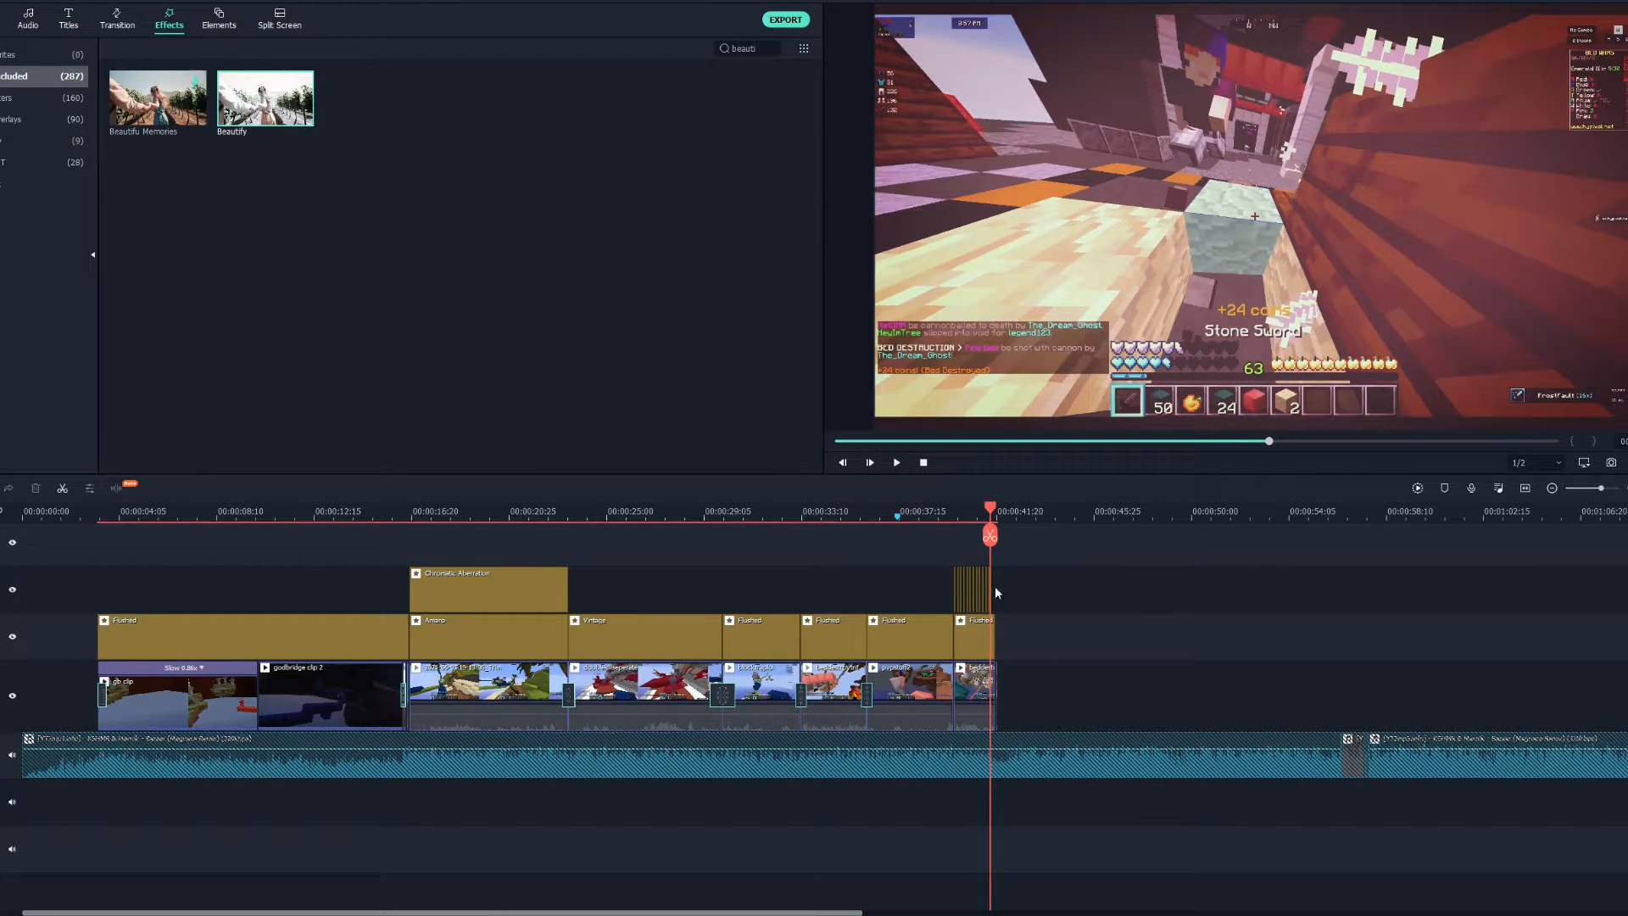
left_click(956, 585)
key("Right")
key("Right")
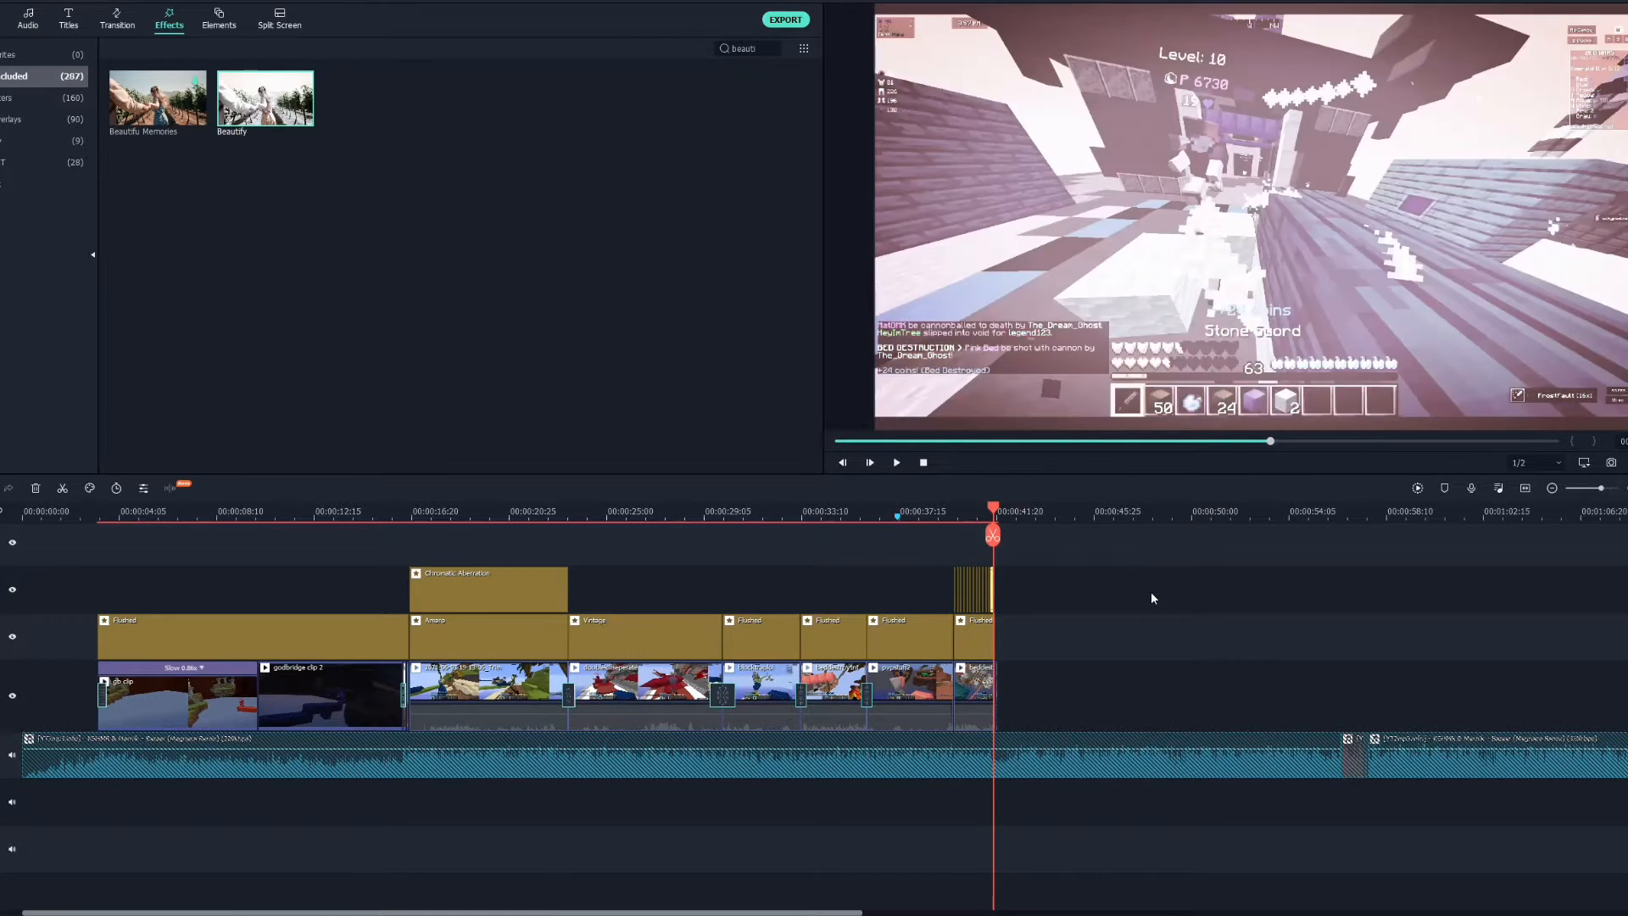
key("Right")
left_click(1142, 595)
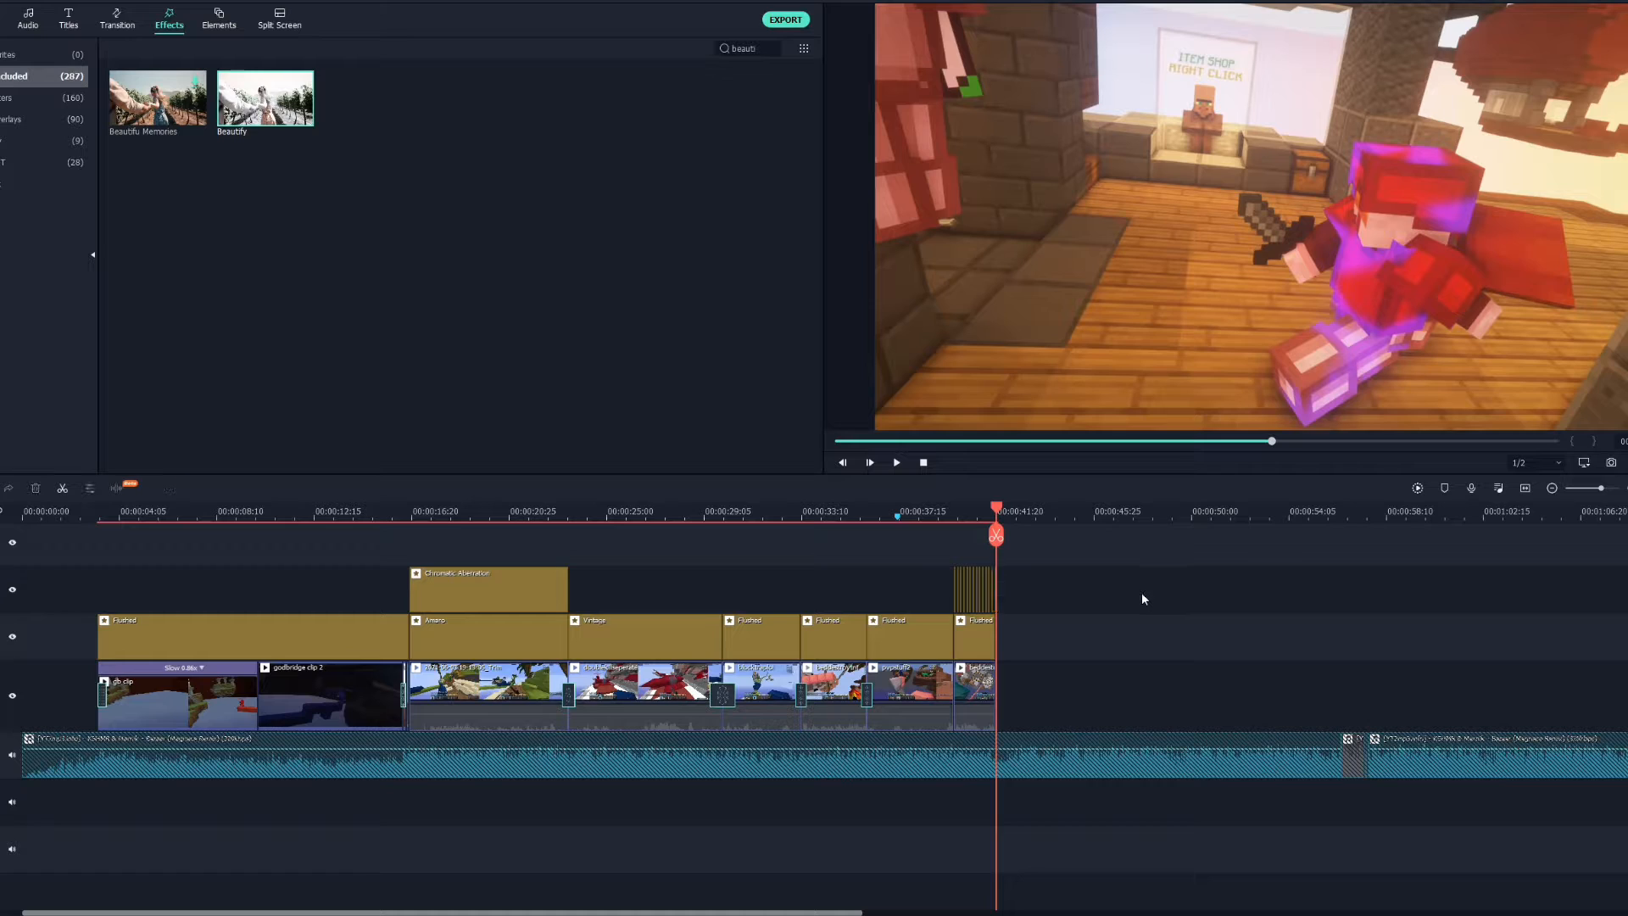
left_click_drag(999, 508, 946, 537)
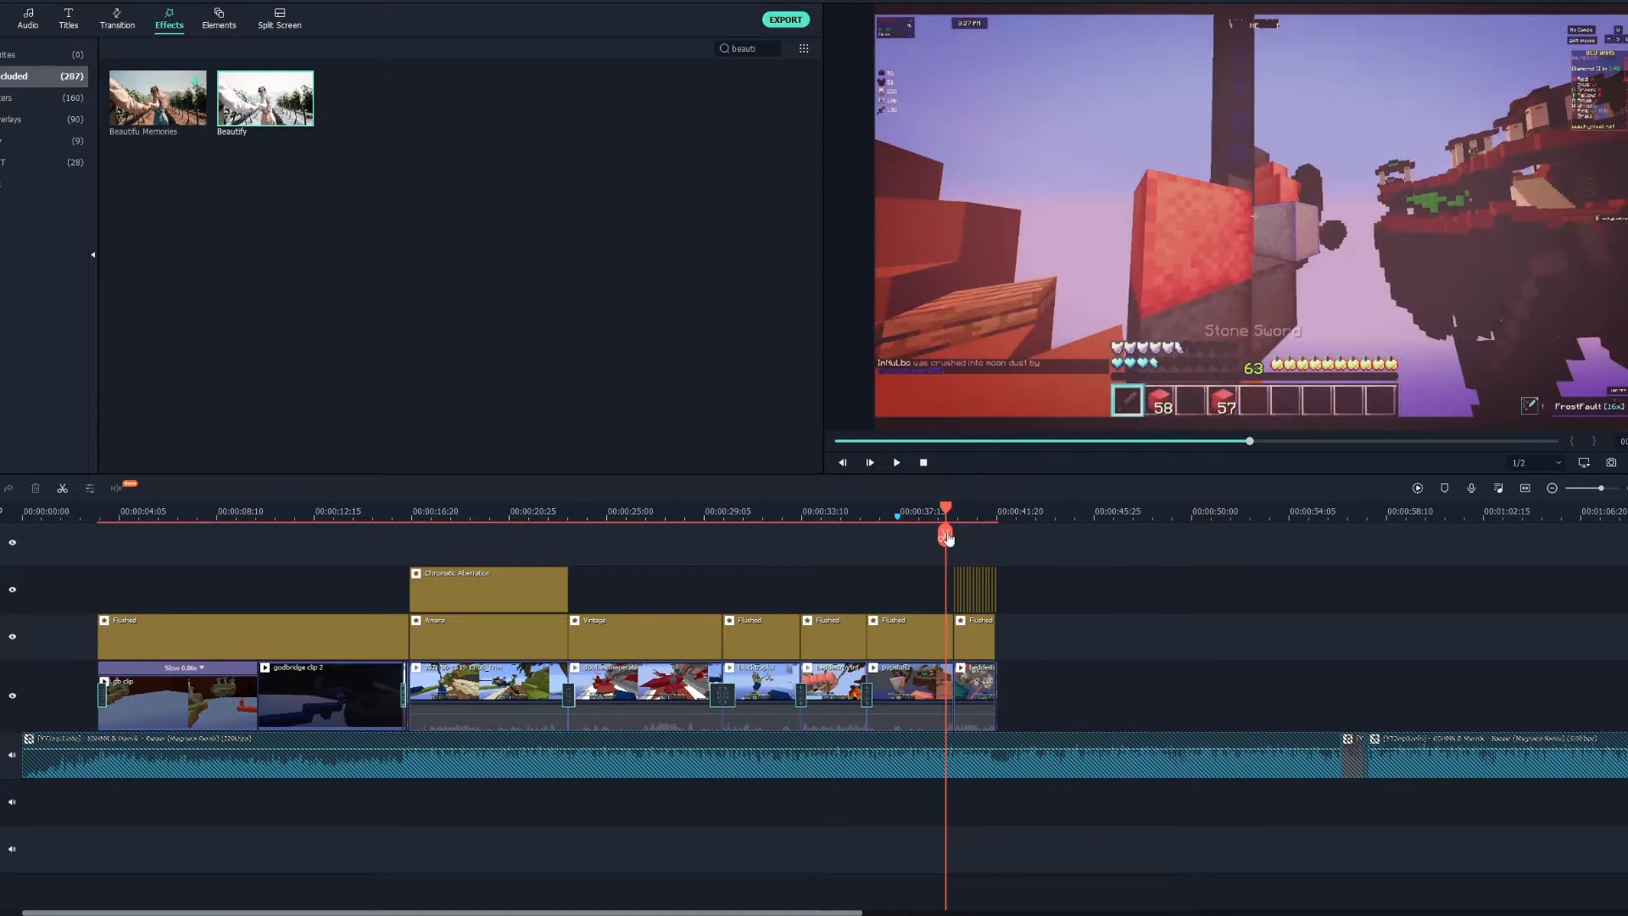
key("space")
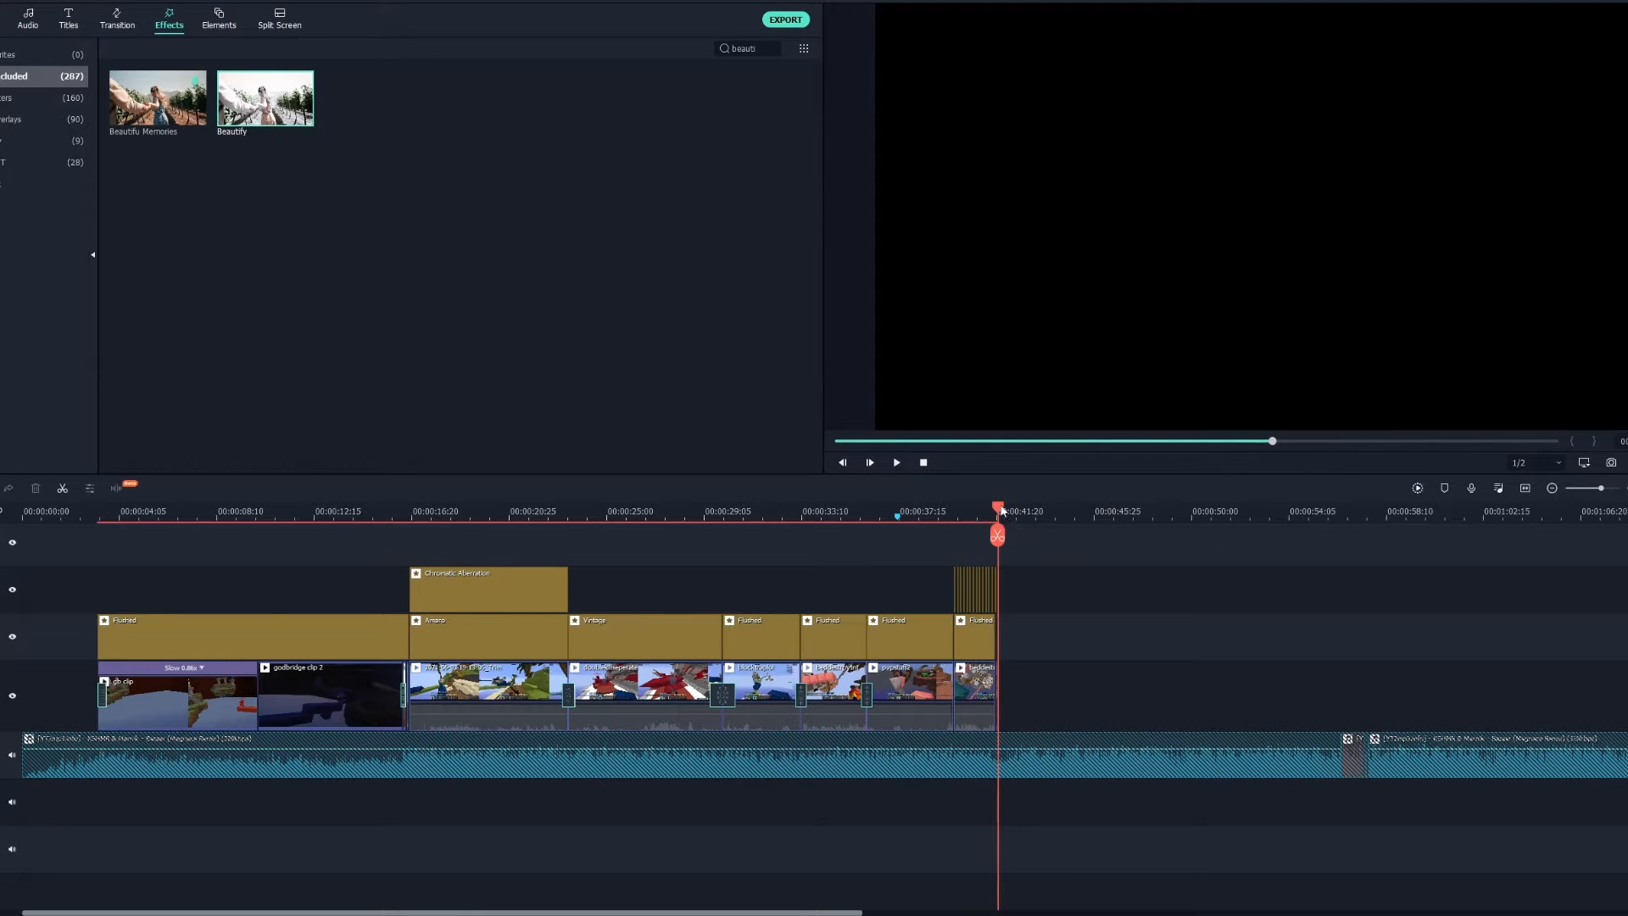
left_click(987, 506)
left_click_drag(986, 506, 980, 507)
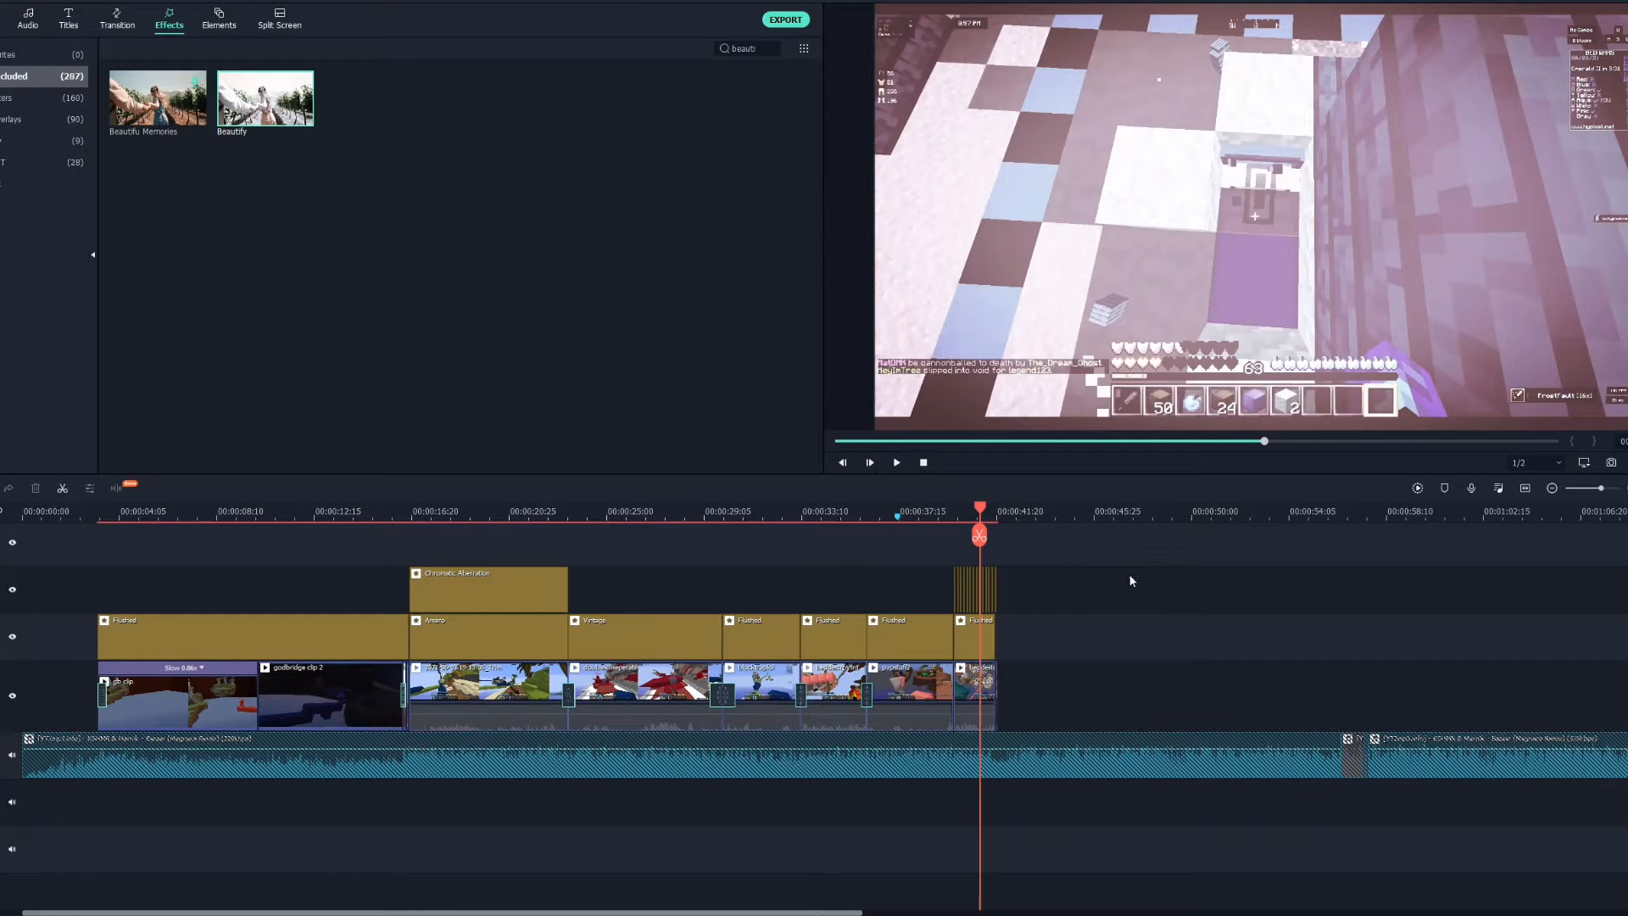
Scroll through the timeline and scrub the playhead to review the clips from the start to the end.
left_click(997, 511)
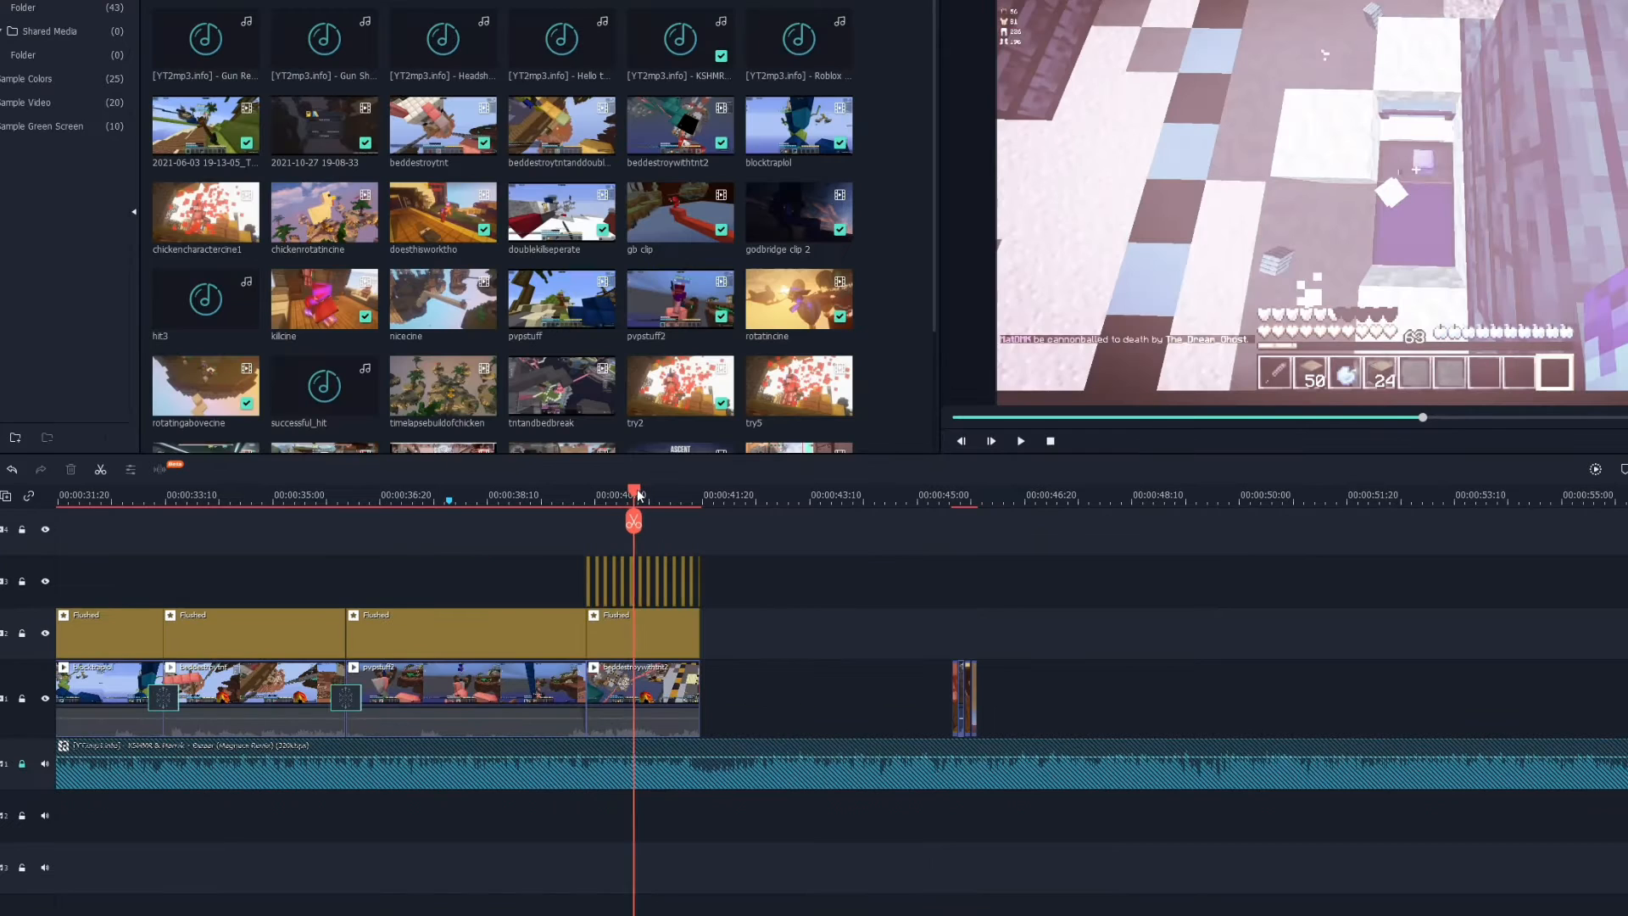
left_click_drag(694, 506, 692, 507)
key("space")
left_click(701, 493)
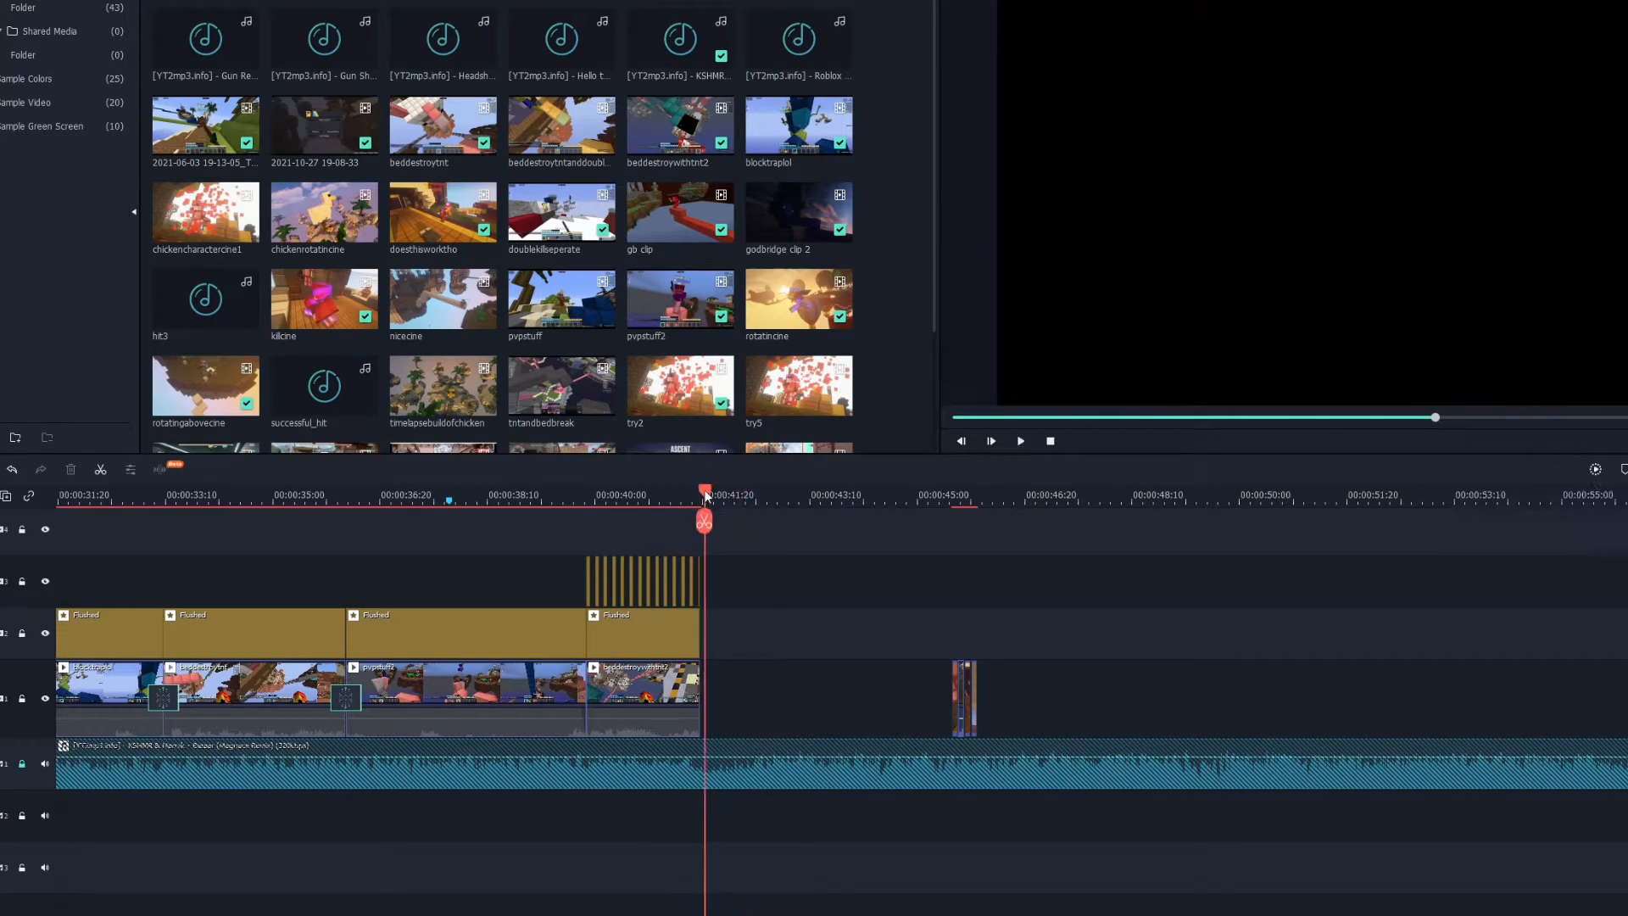
left_click(704, 494)
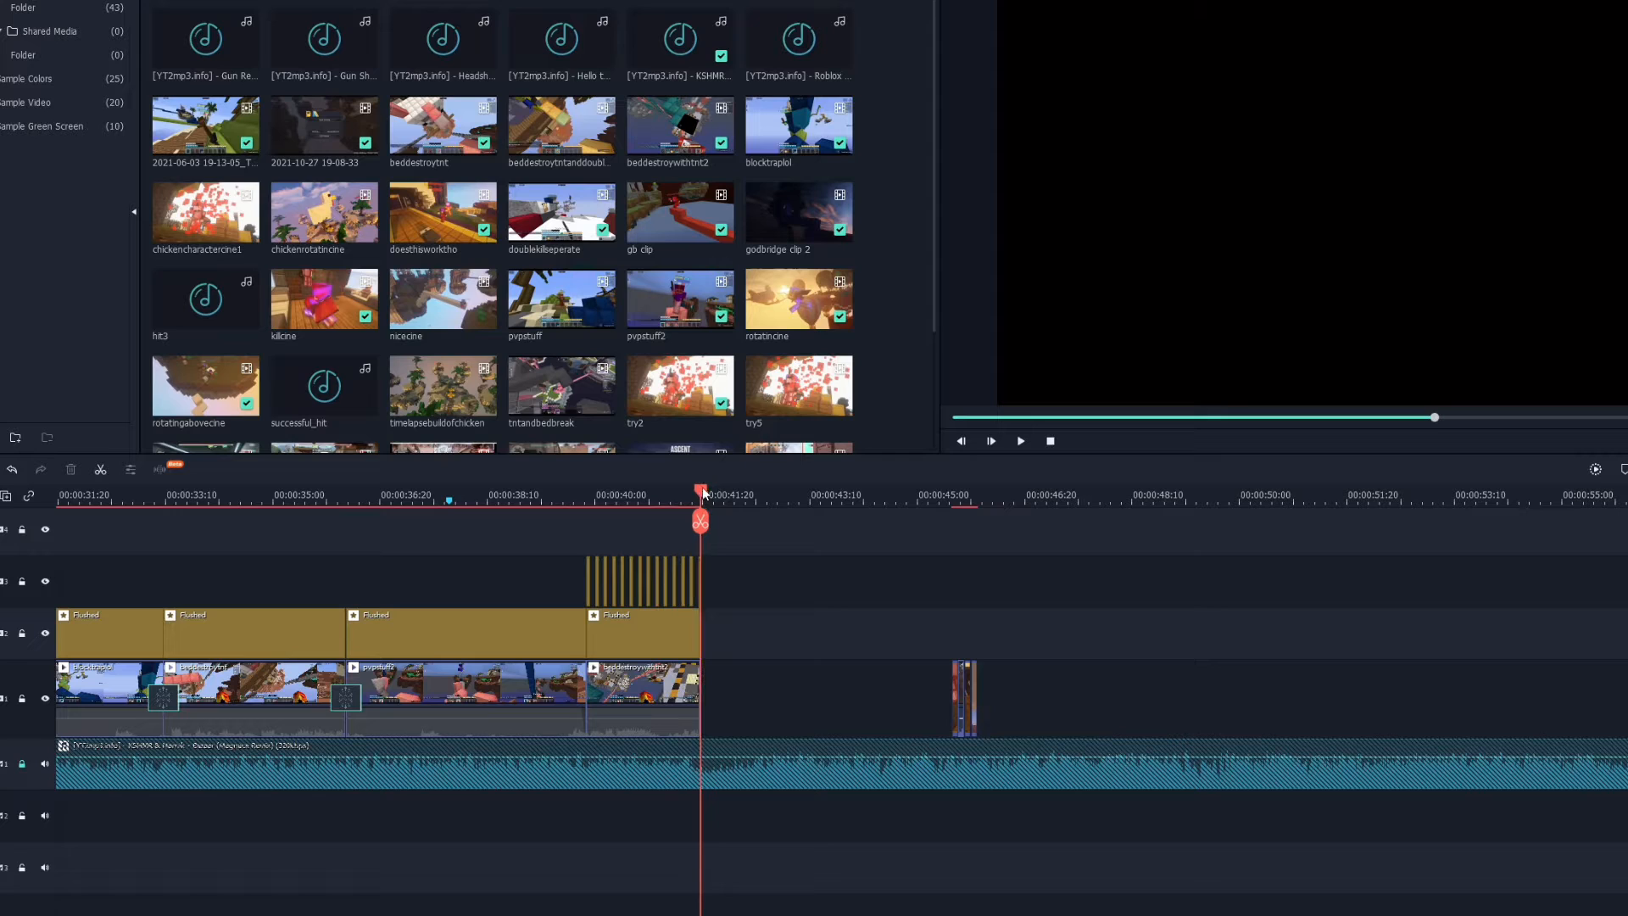
left_click_drag(850, 914, 497, 856)
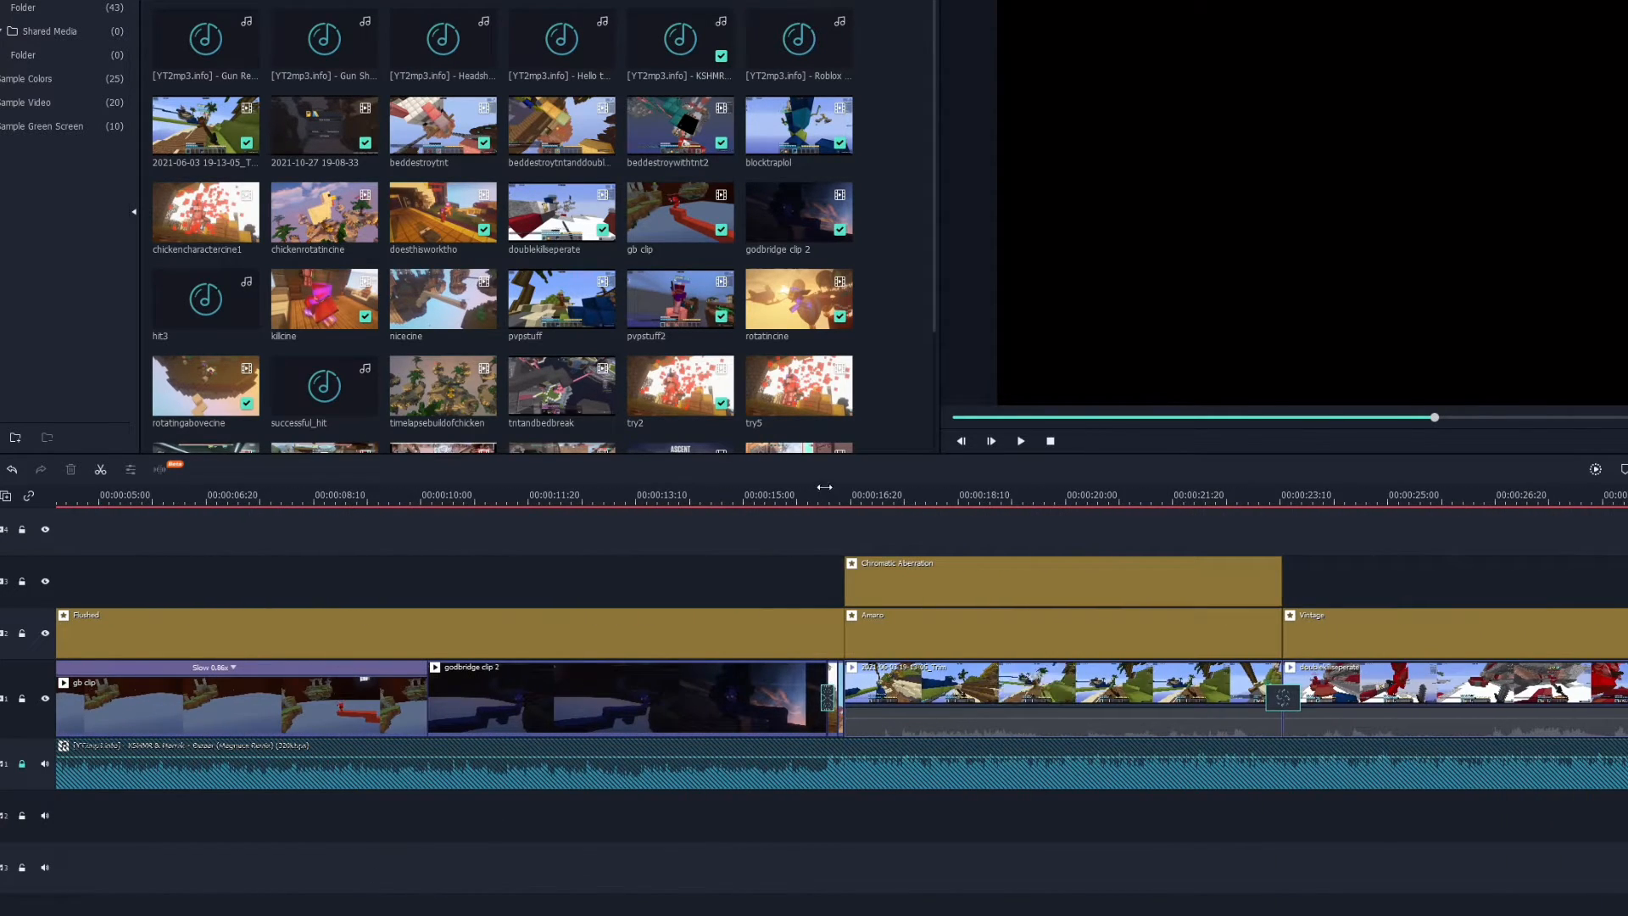
left_click(824, 489)
left_click_drag(824, 489, 845, 496)
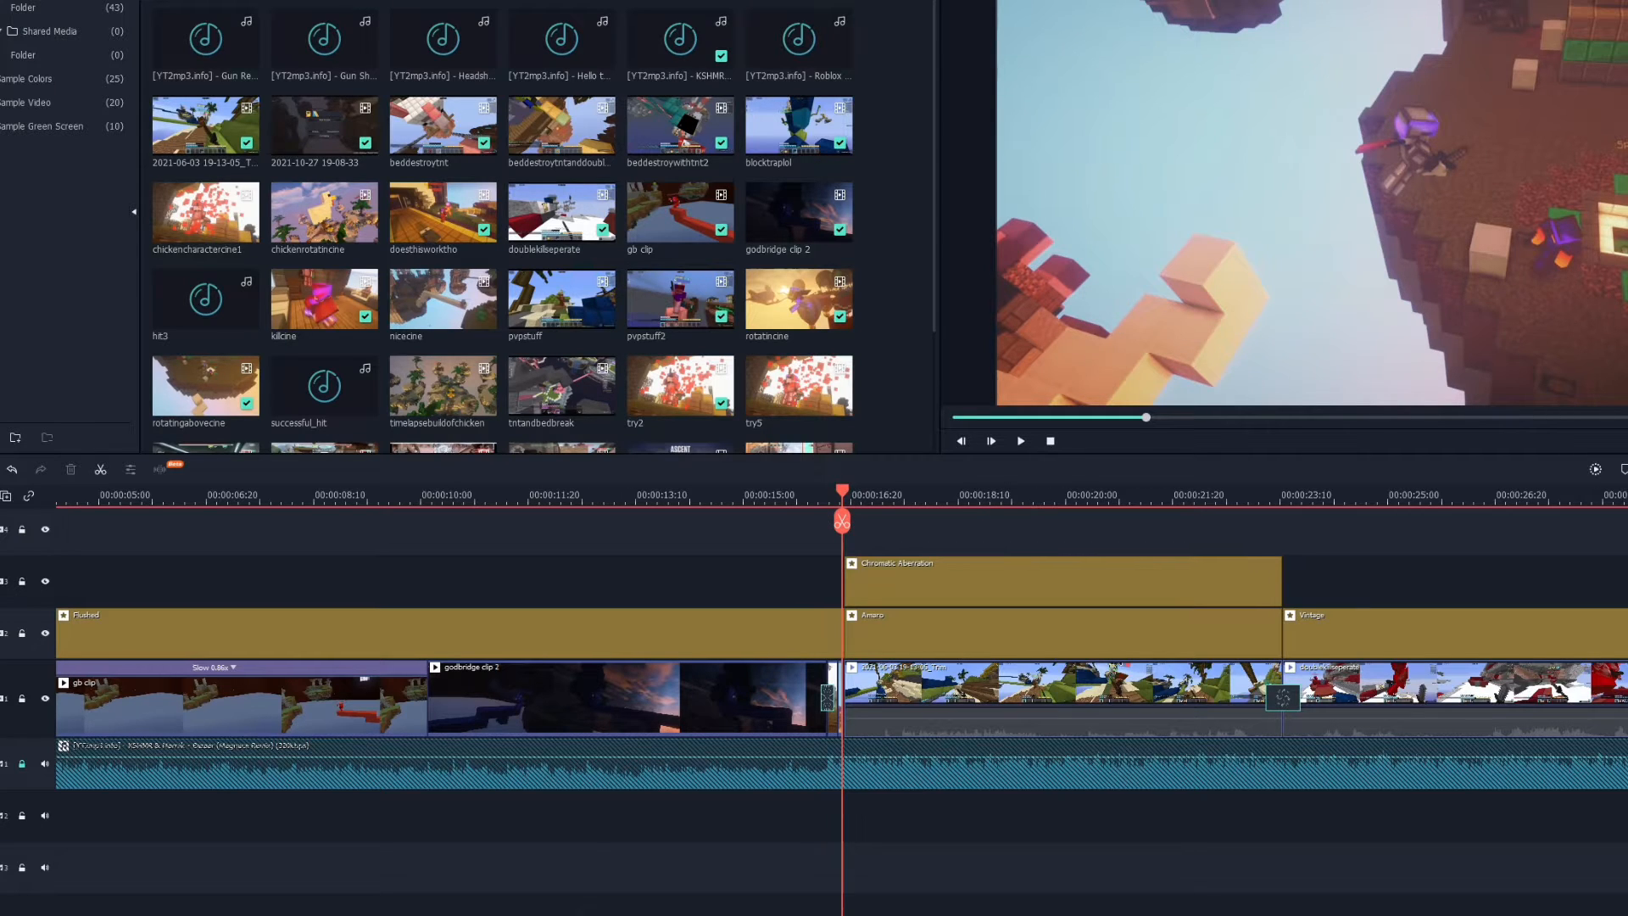
left_click_drag(682, 911, 1121, 895)
Select and delete one of the two short clip fragments lying apart from the main clips.
left_click(1021, 492)
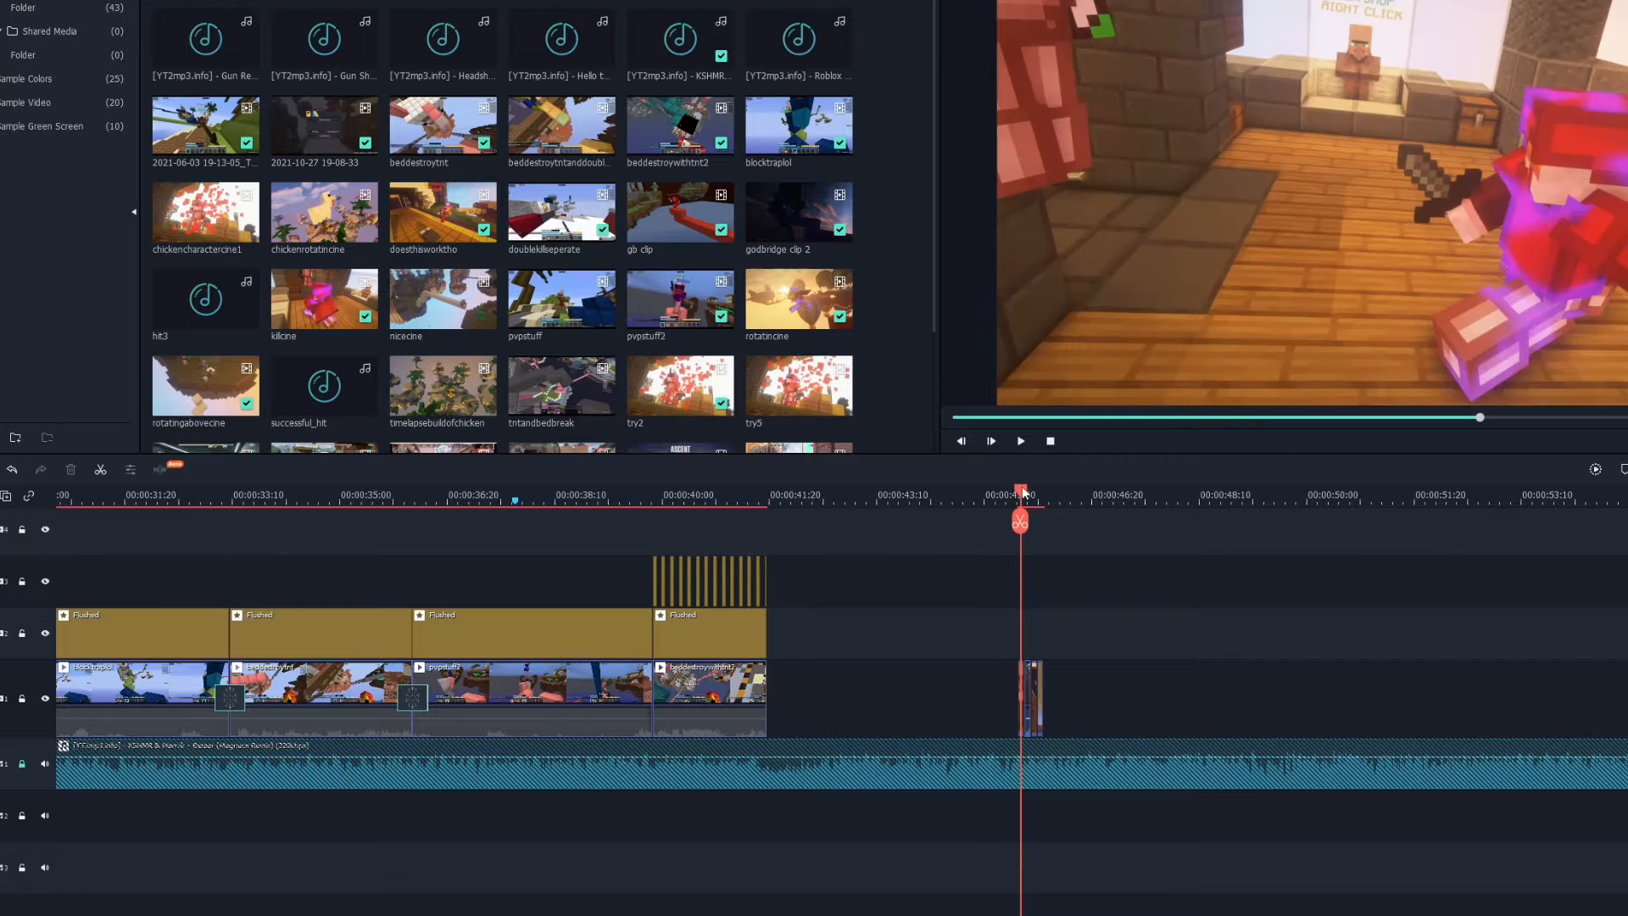
left_click(1029, 691)
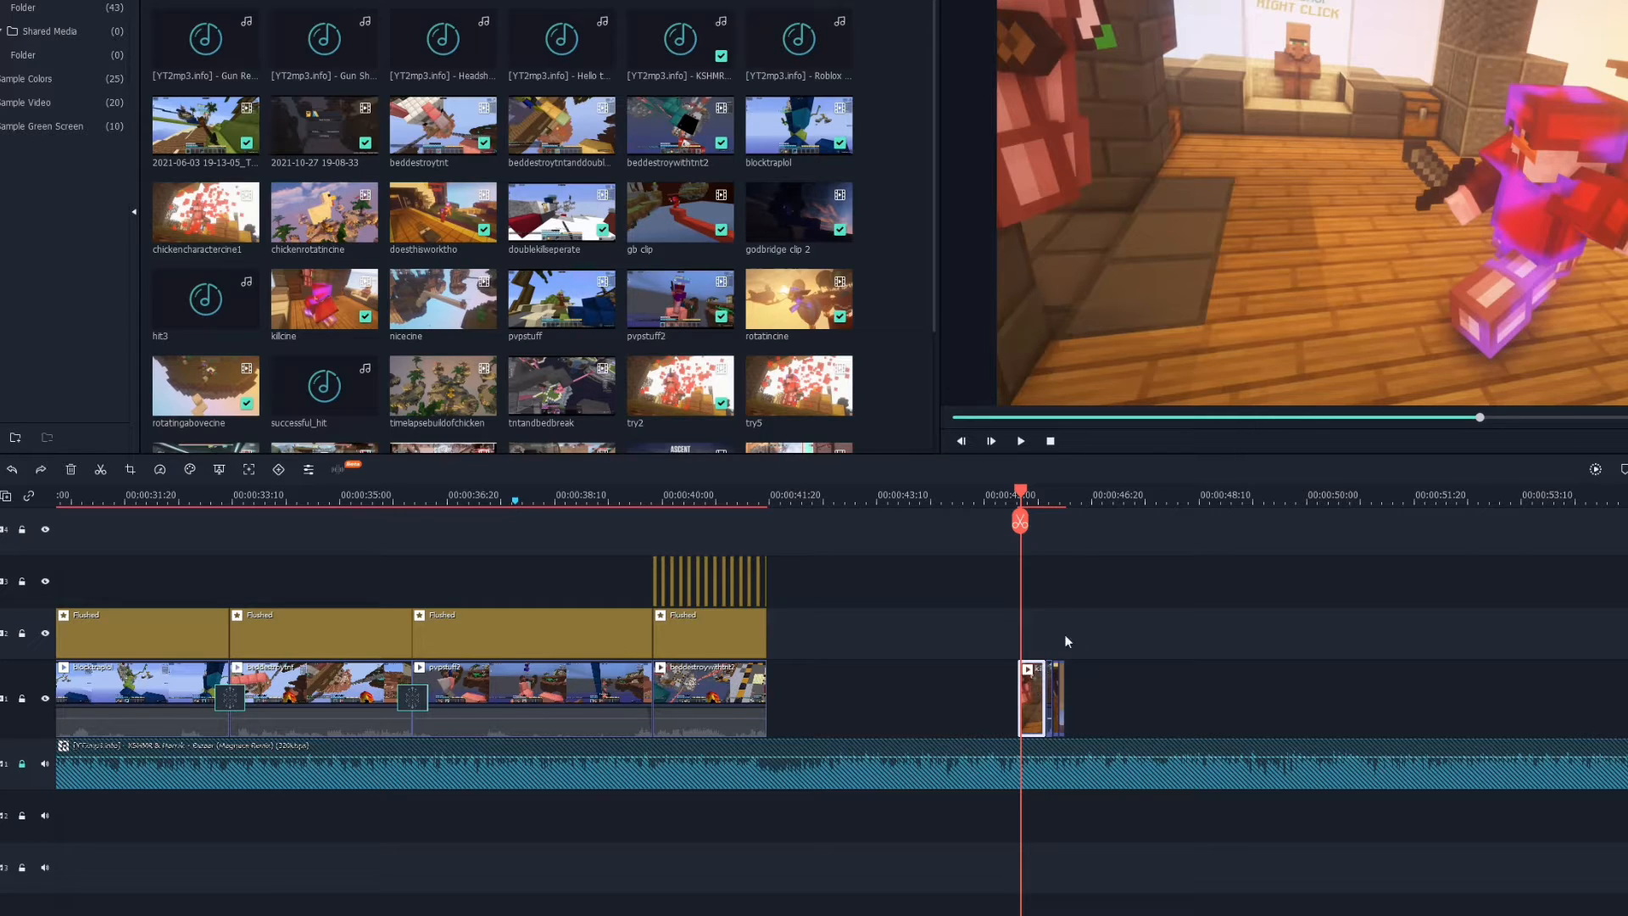
key("Delete")
Step the playhead frame by frame past the end of the main clips to check for gaps.
left_click_drag(1023, 493, 1025, 493)
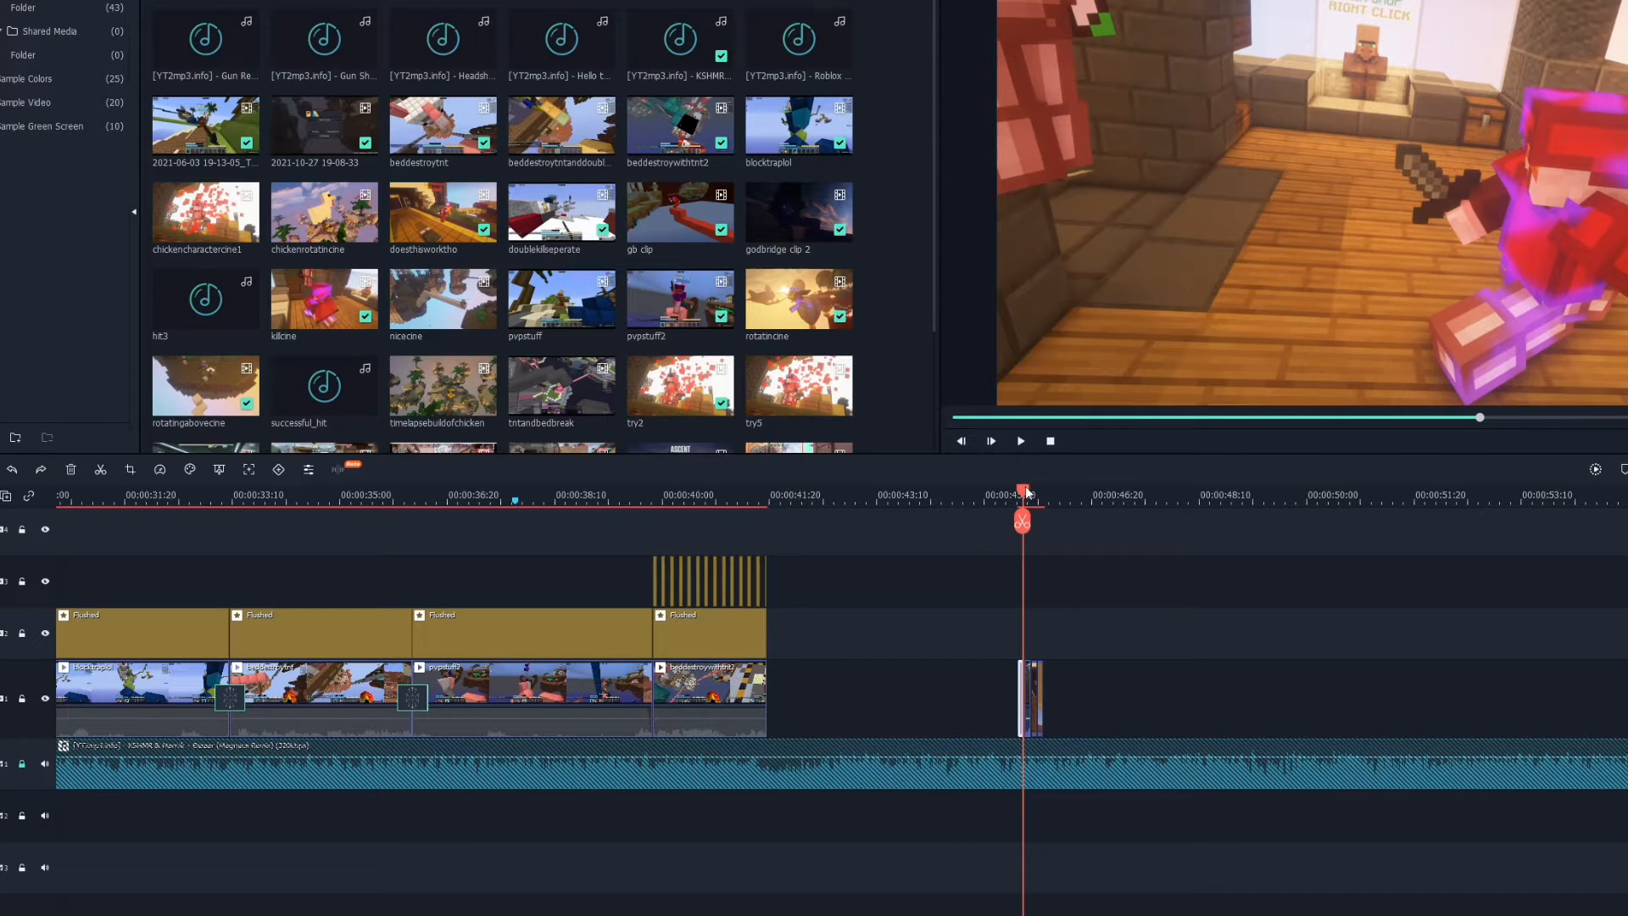
key("Left")
key("Left")
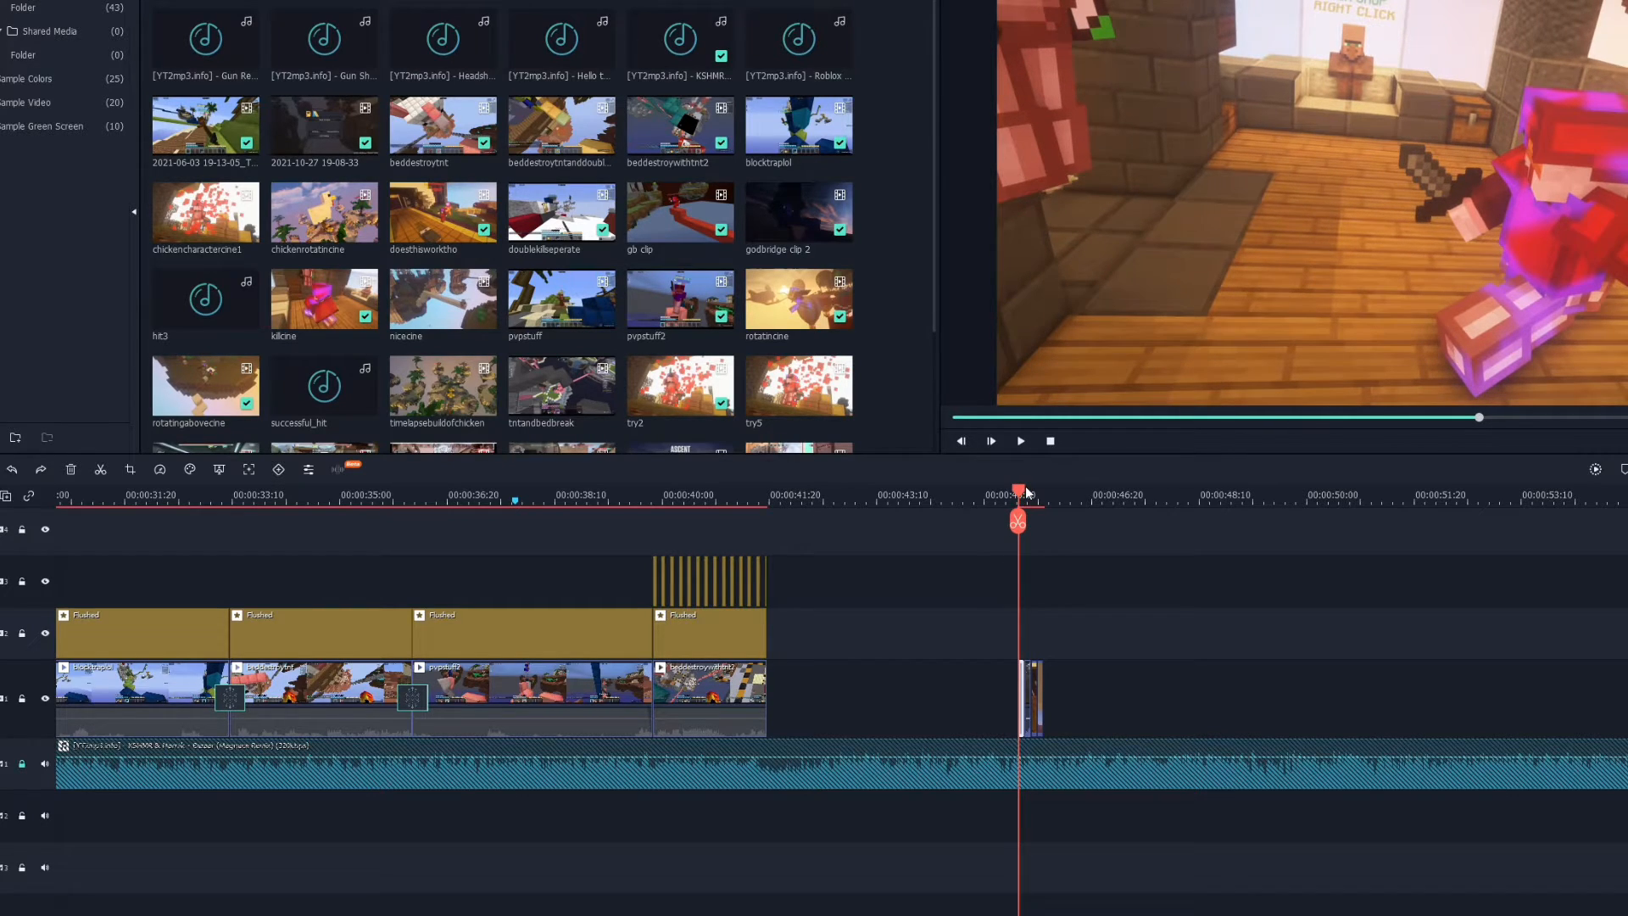
left_click(1130, 658)
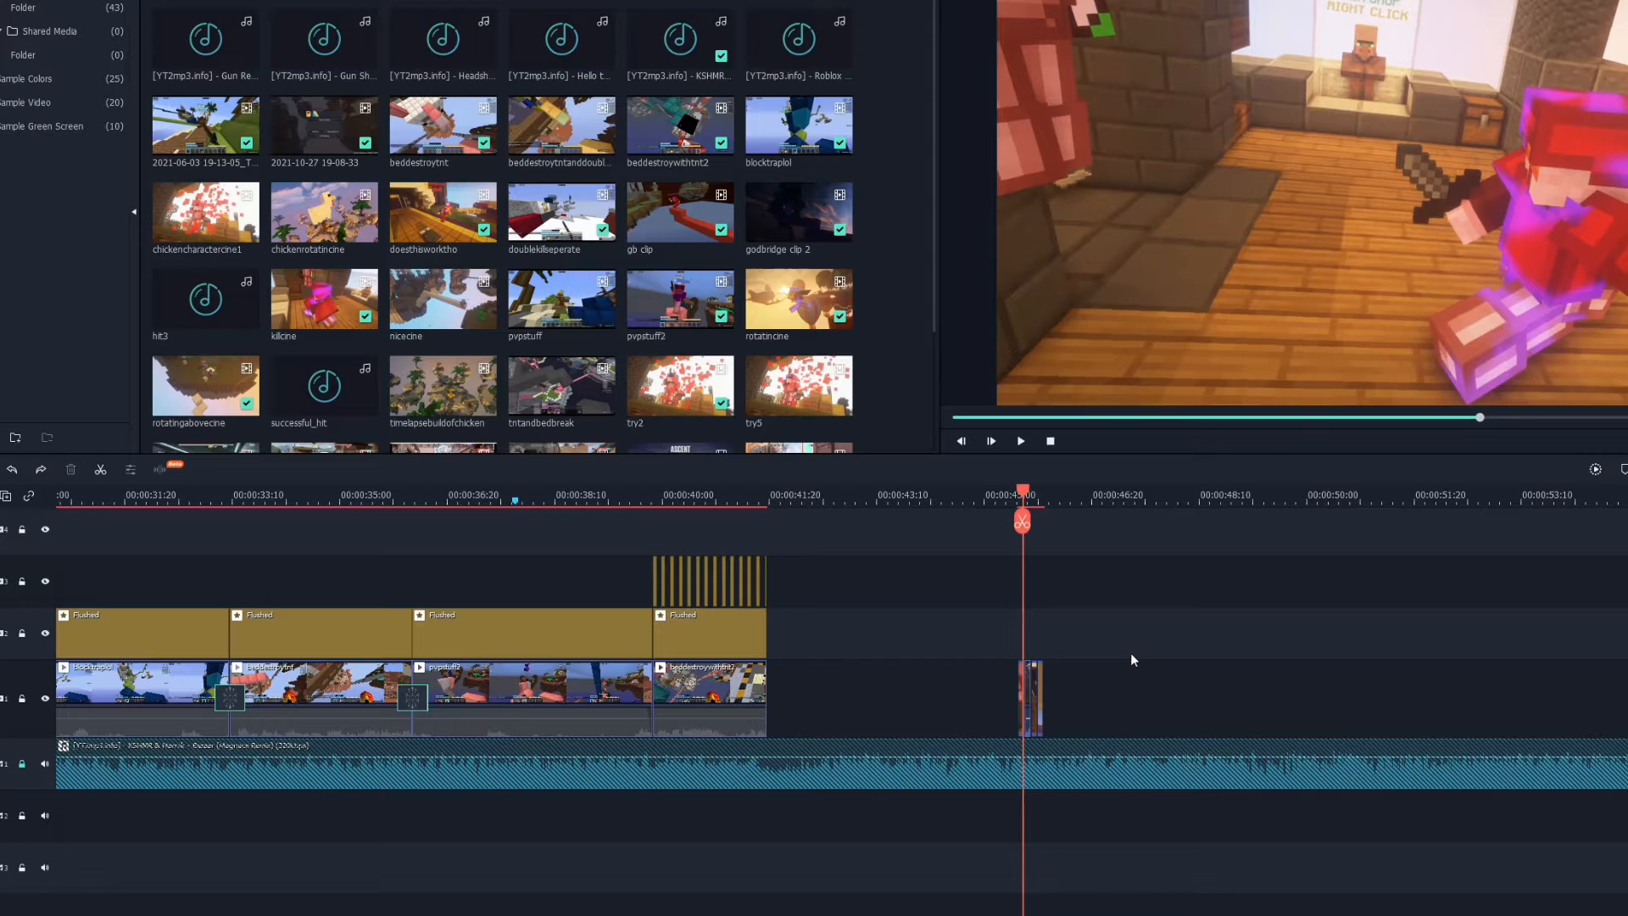
left_click(782, 492)
left_click_drag(784, 492, 768, 489)
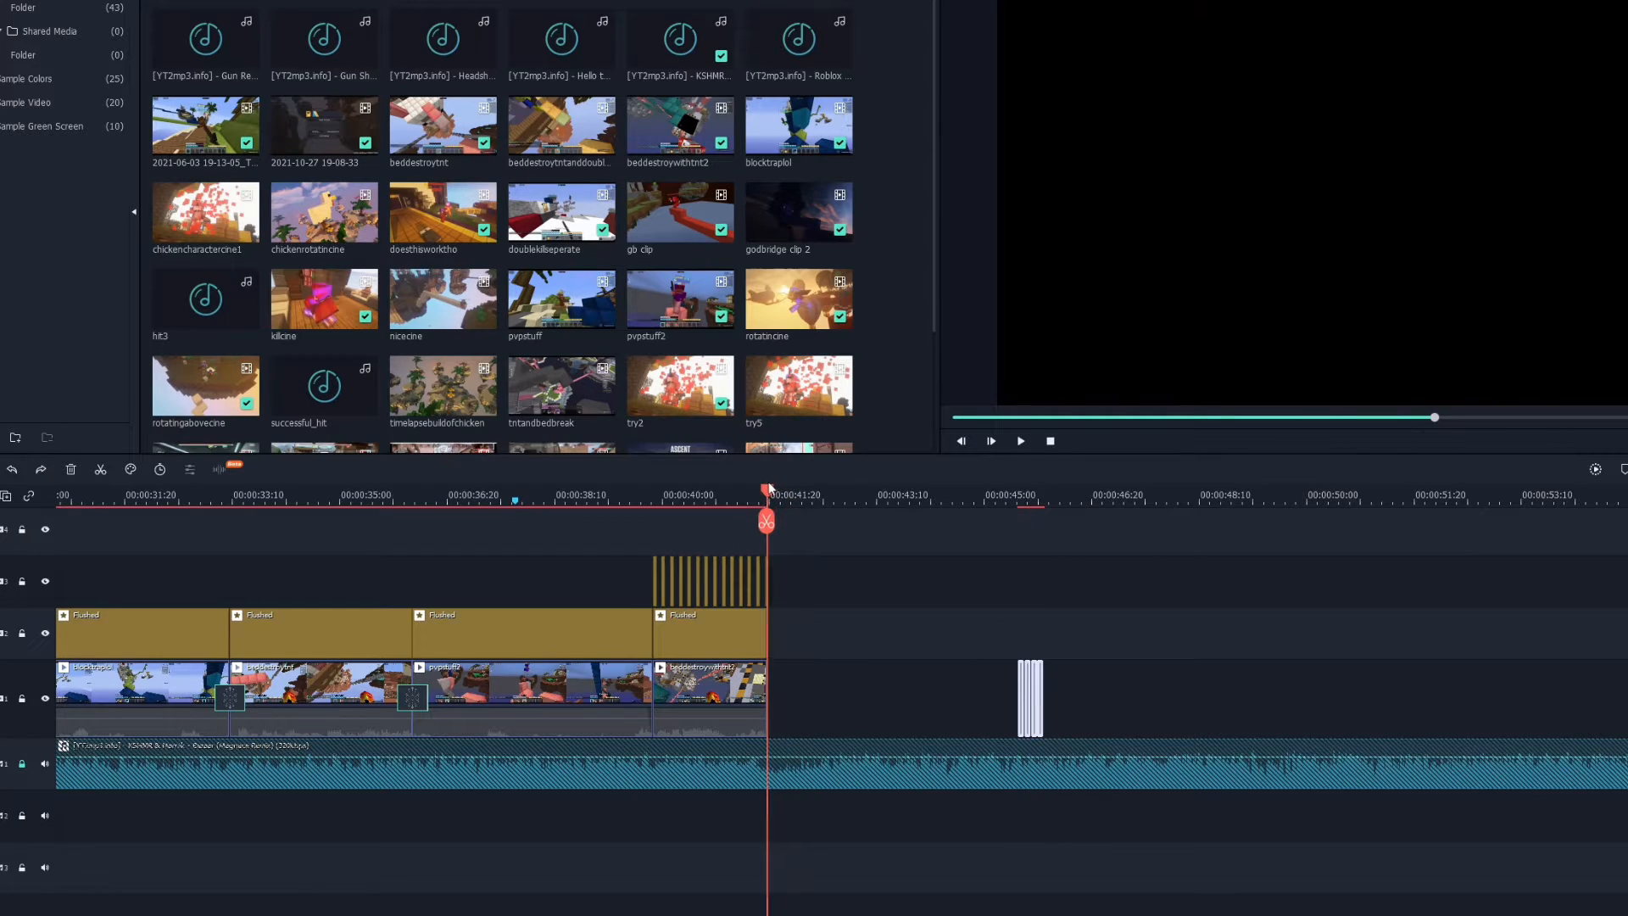
left_click(827, 763)
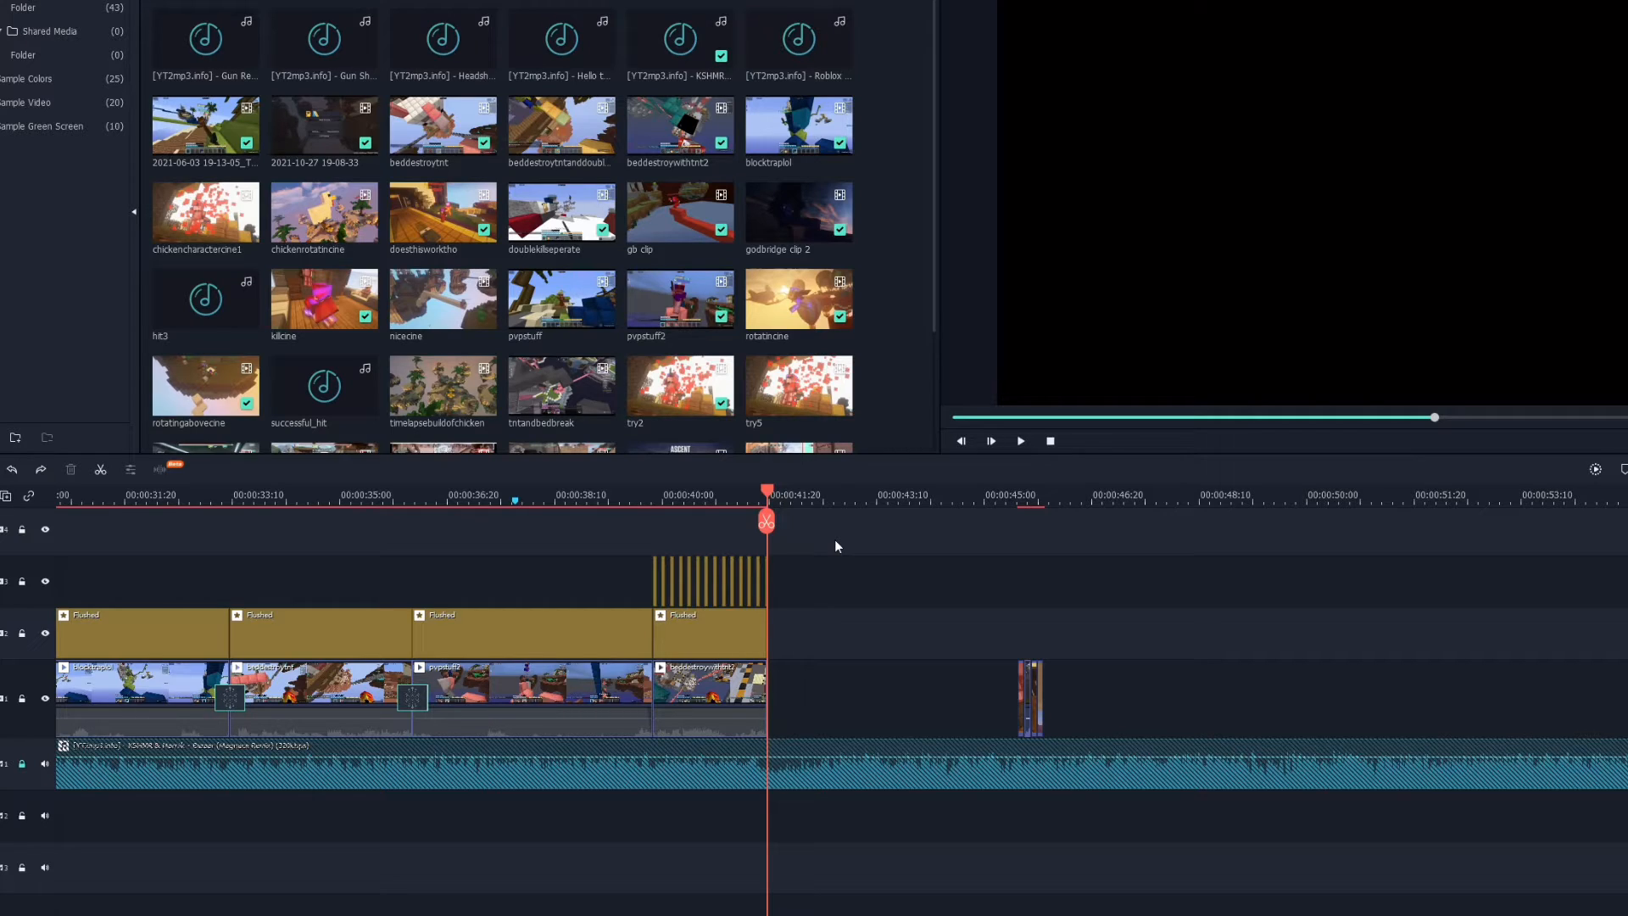
key("Right")
key("Right")
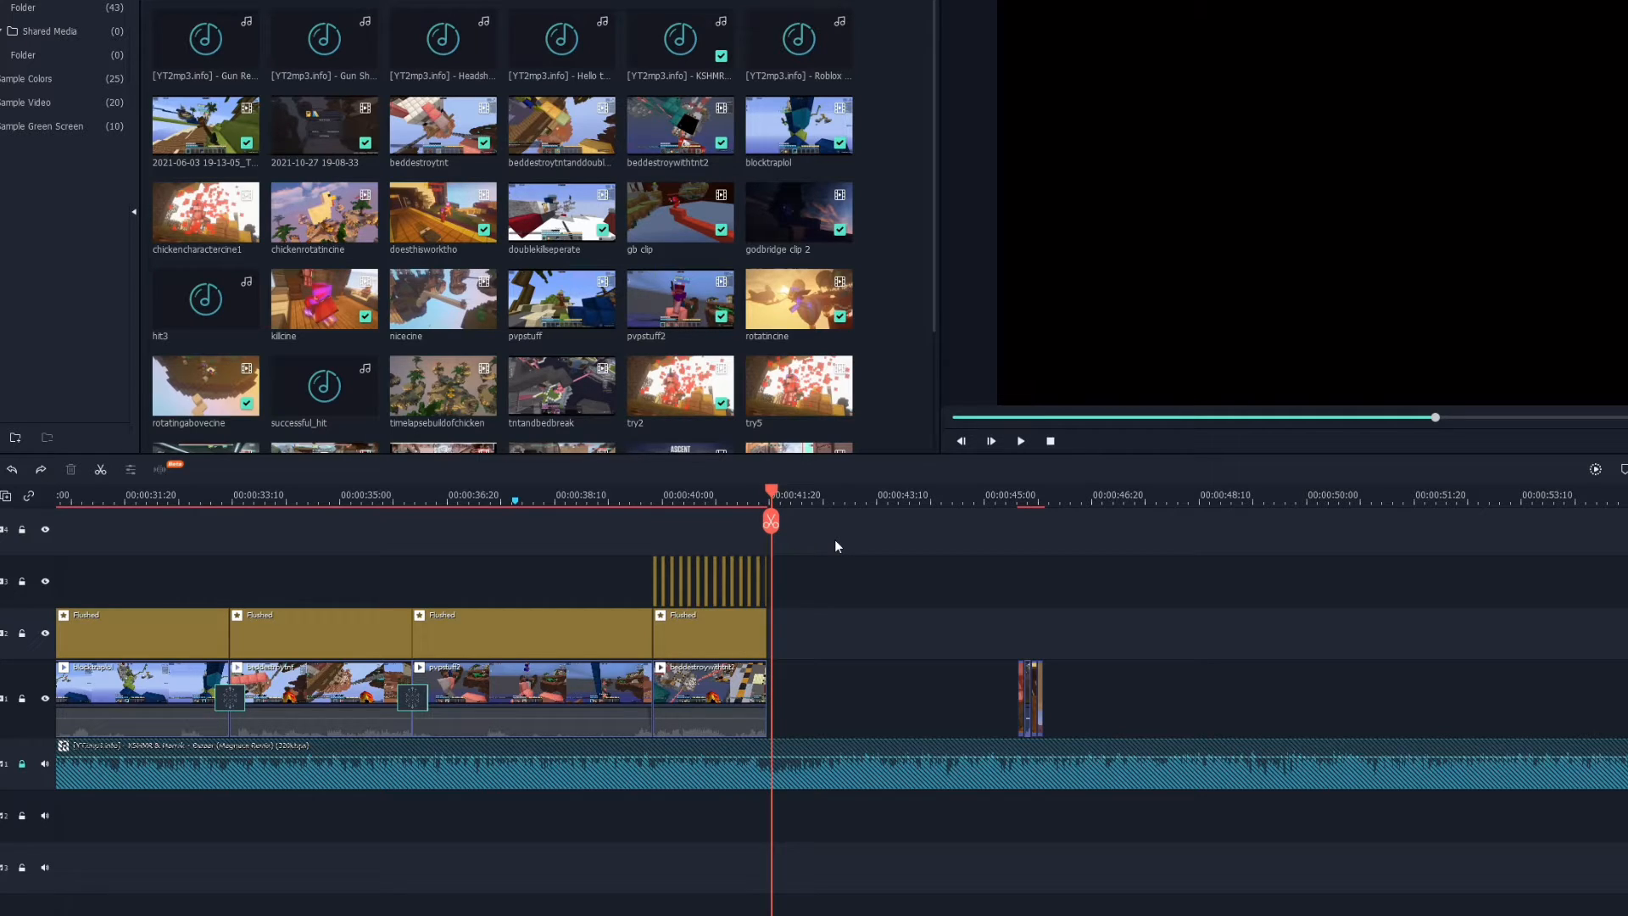
key("Right")
key("Right")
key("Right")
key("Right")
key("Right")
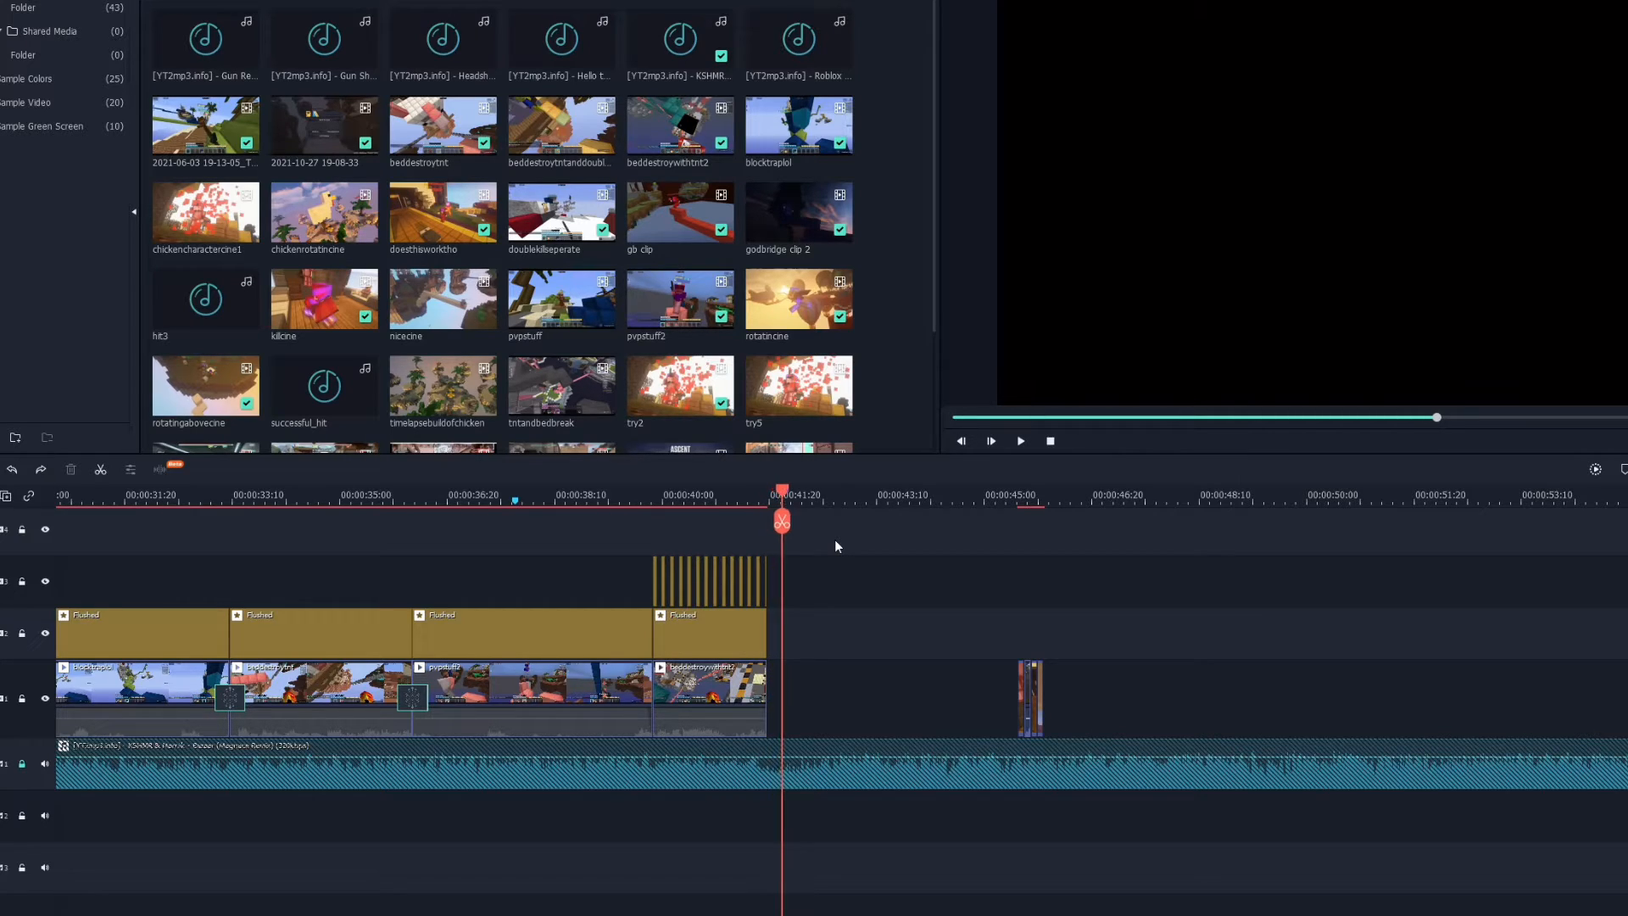
key("Right")
key("Right")
key("Right")
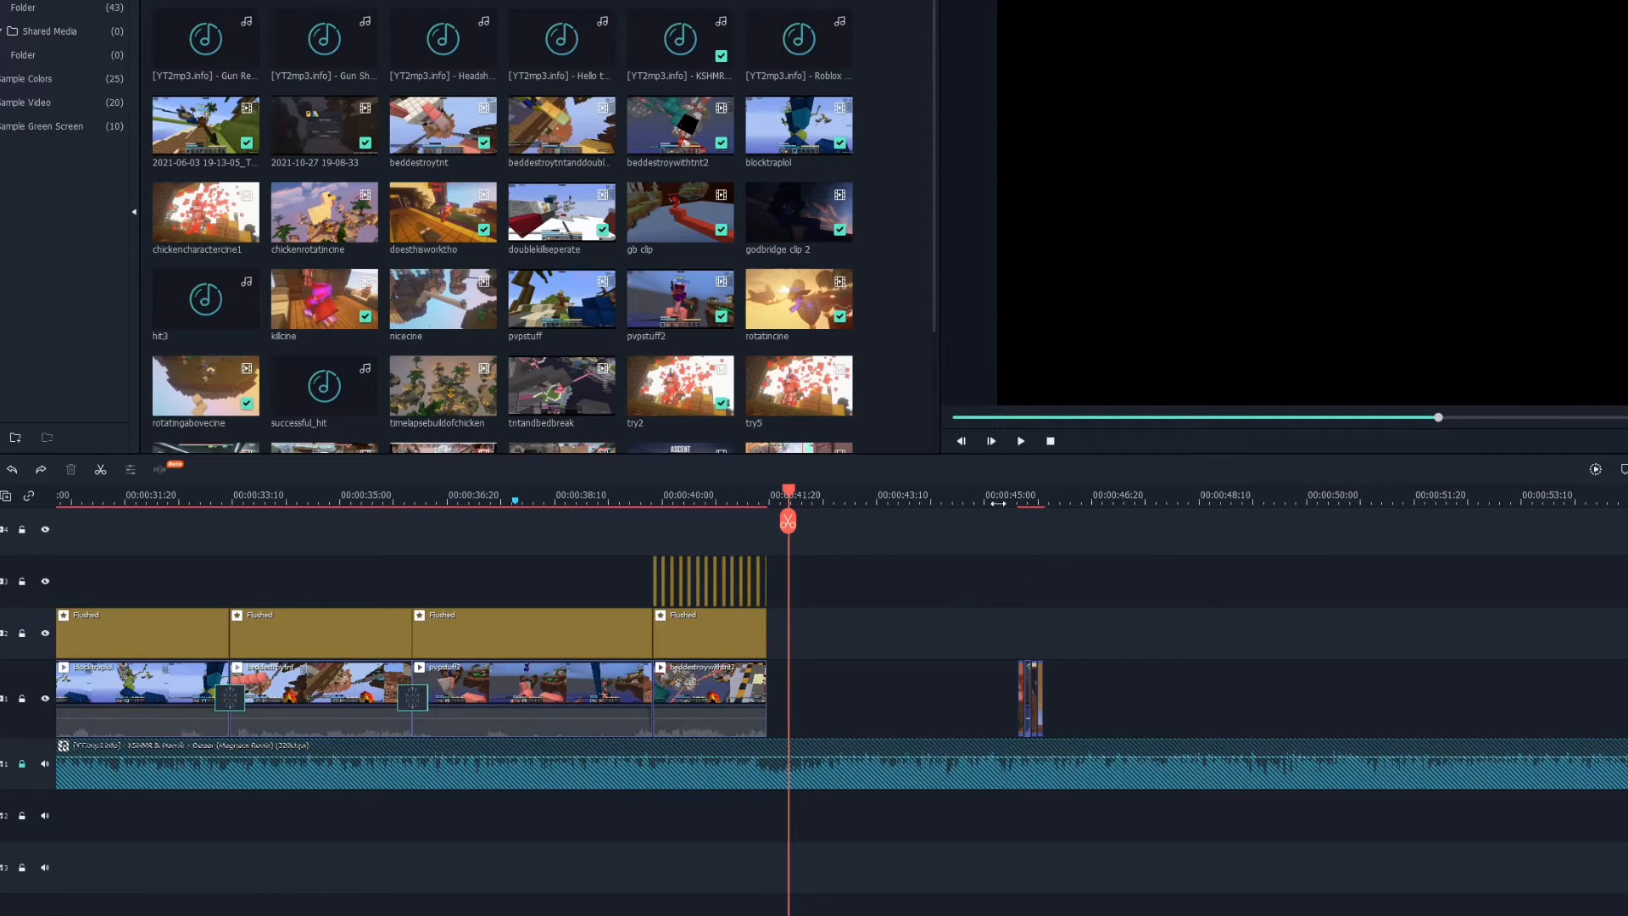
left_click(998, 499)
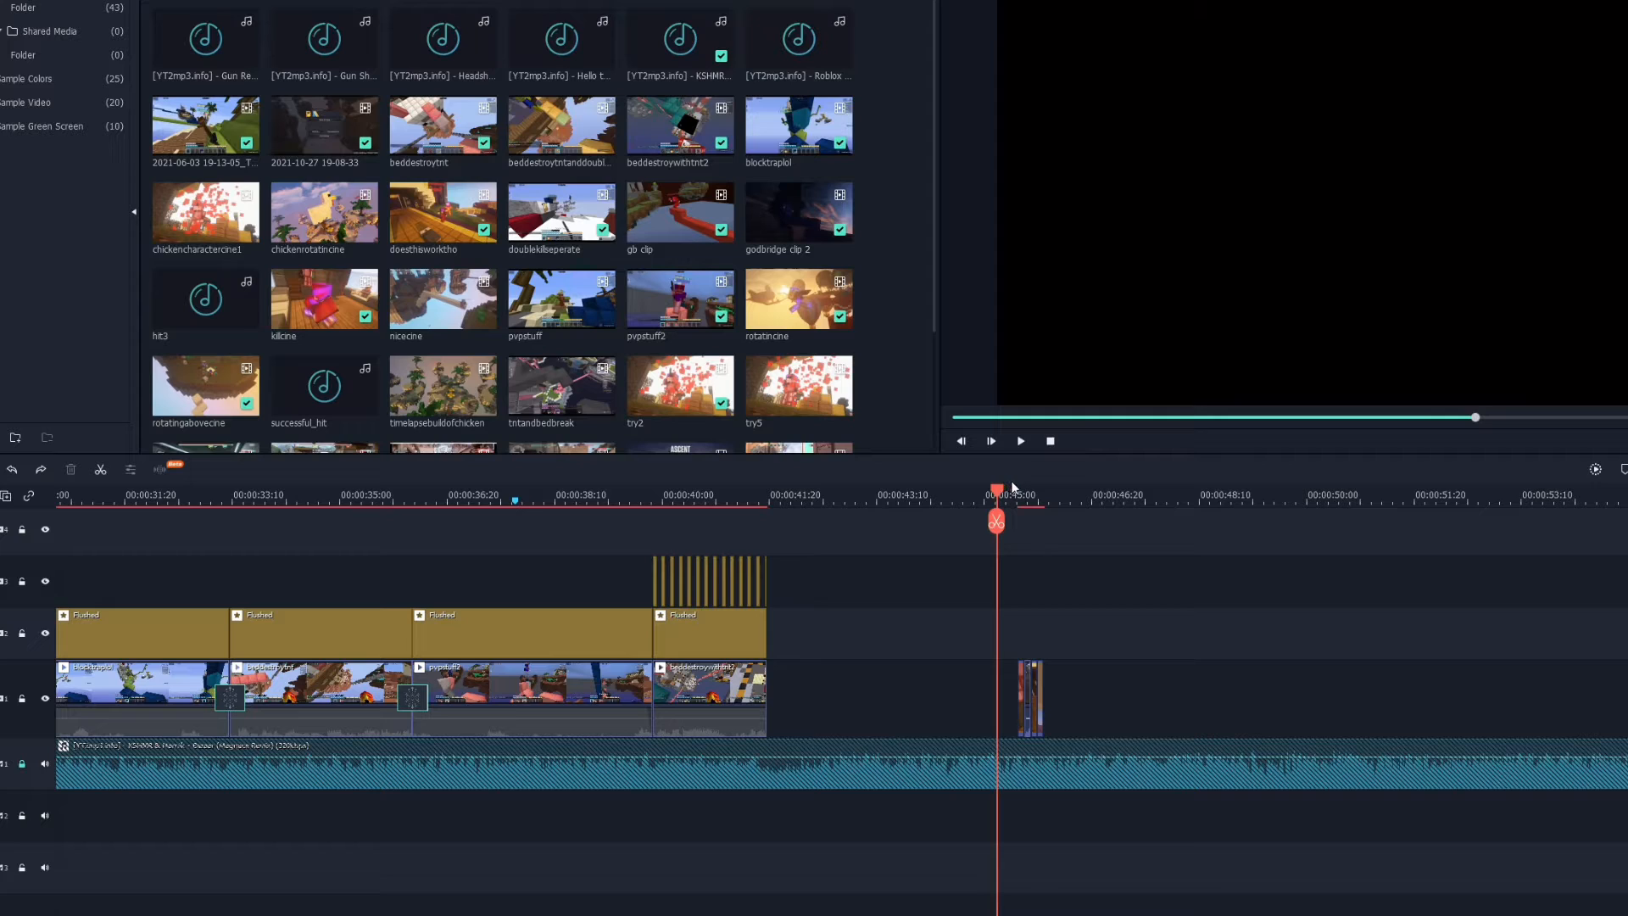
left_click_drag(998, 496, 769, 492)
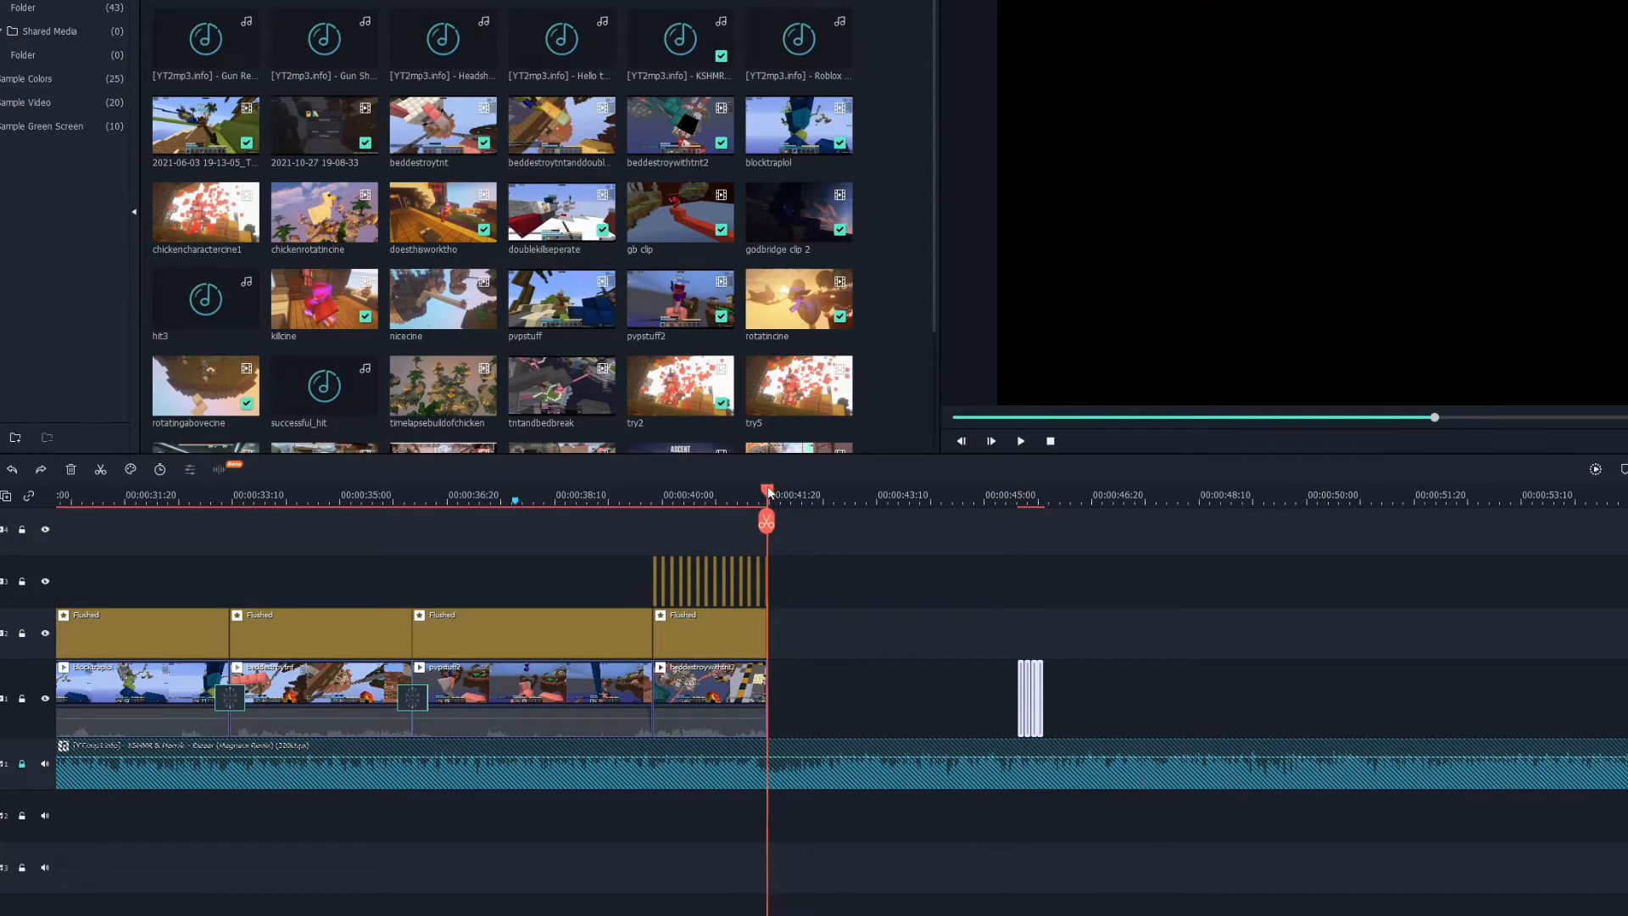
Move the remaining short clip fragment to sit directly after the last main clip and play it back.
left_click_drag(1023, 682, 772, 672)
left_click_drag(774, 495, 898, 513)
key("space")
key("space")
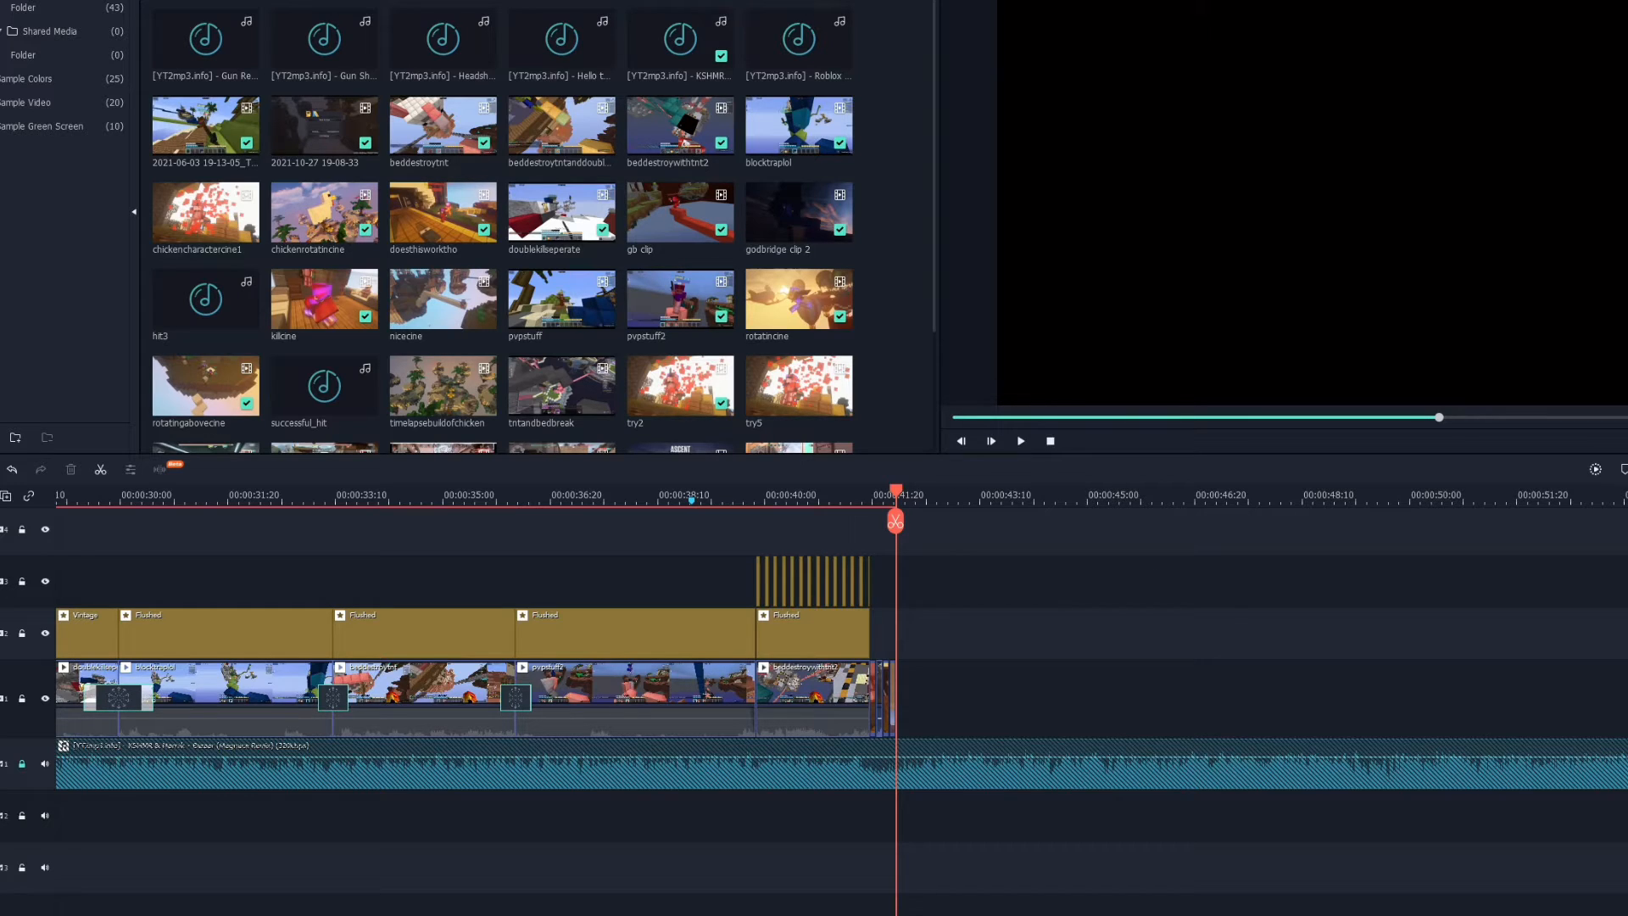
Move the chicken clip from further along the timeline up against the short fragment and preview the join.
left_click_drag(1624, 678, 966, 674)
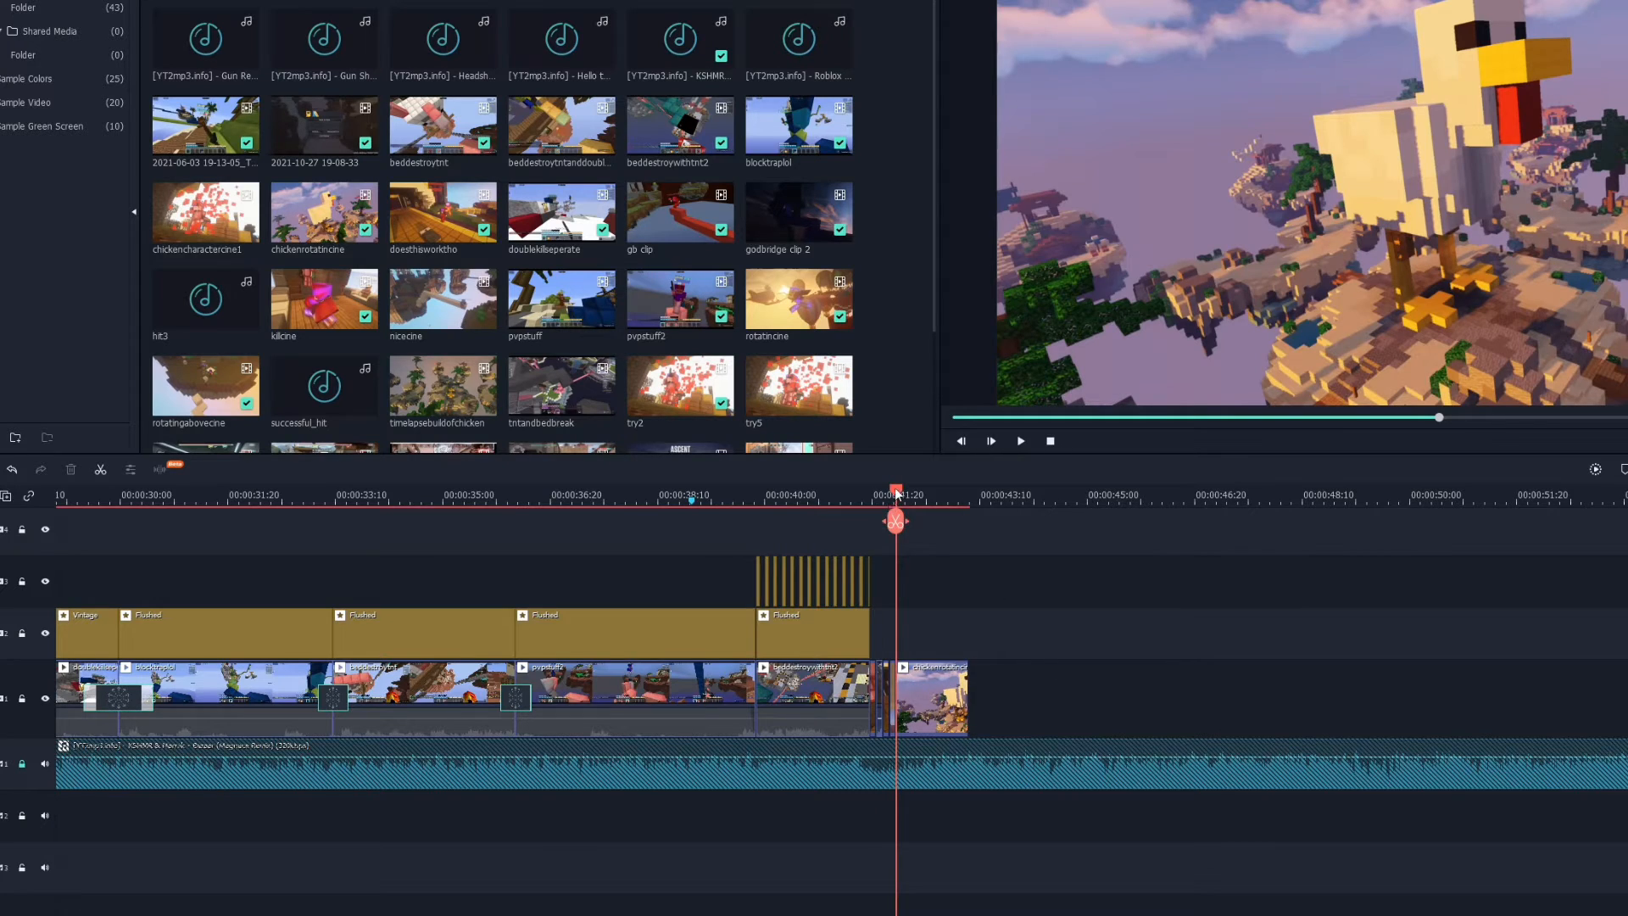
left_click_drag(897, 493, 914, 487)
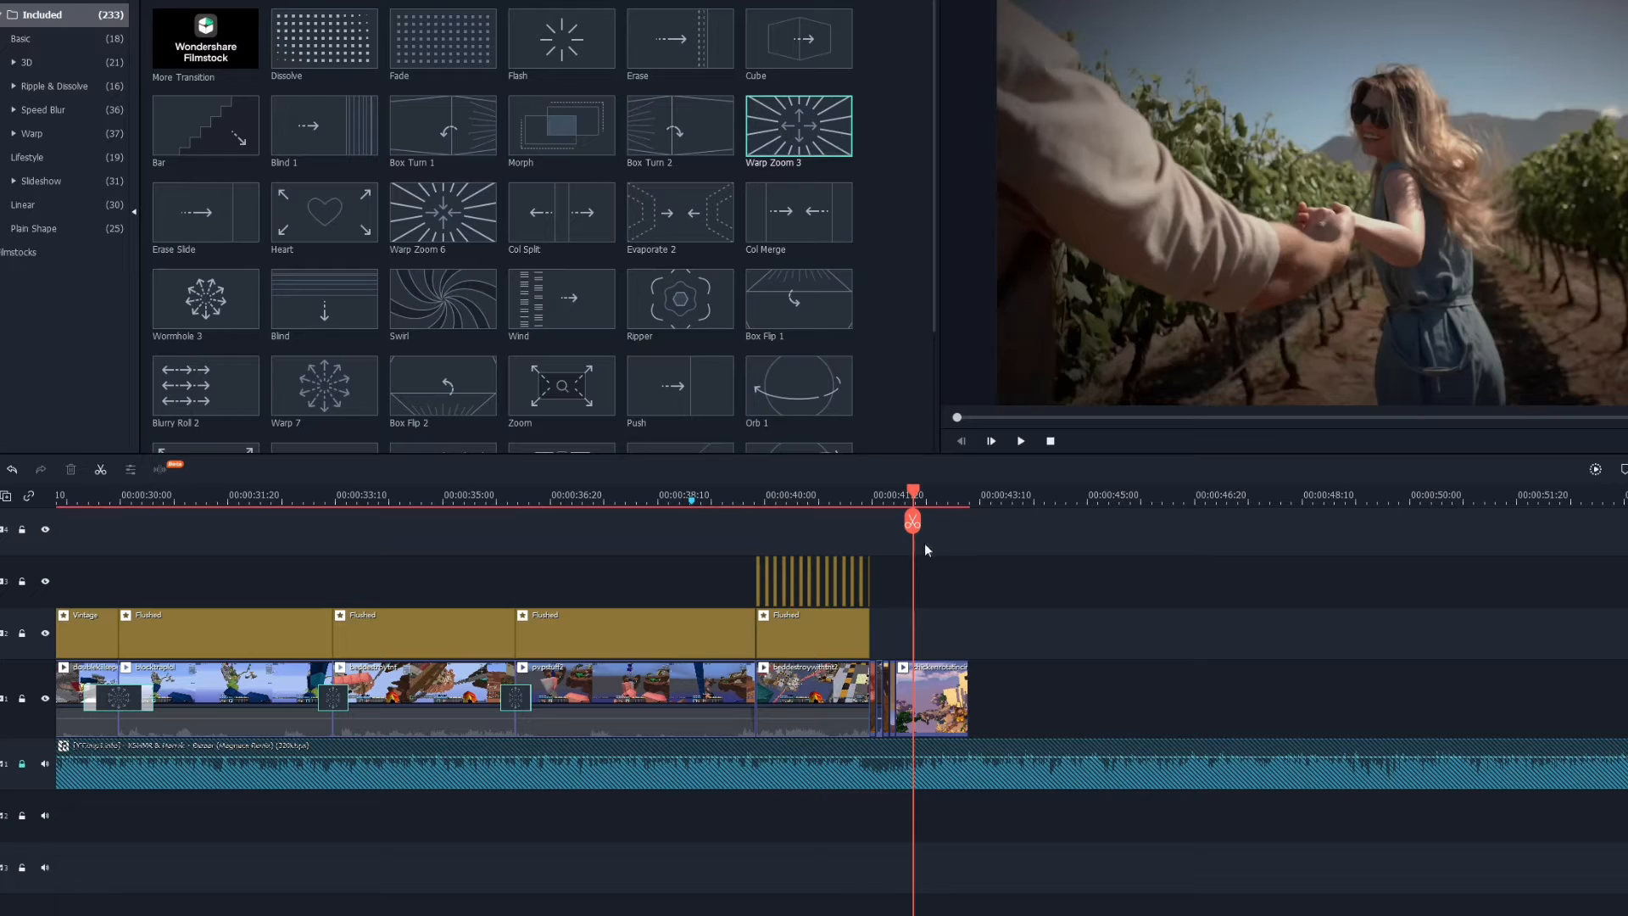
left_click_drag(912, 491, 930, 496)
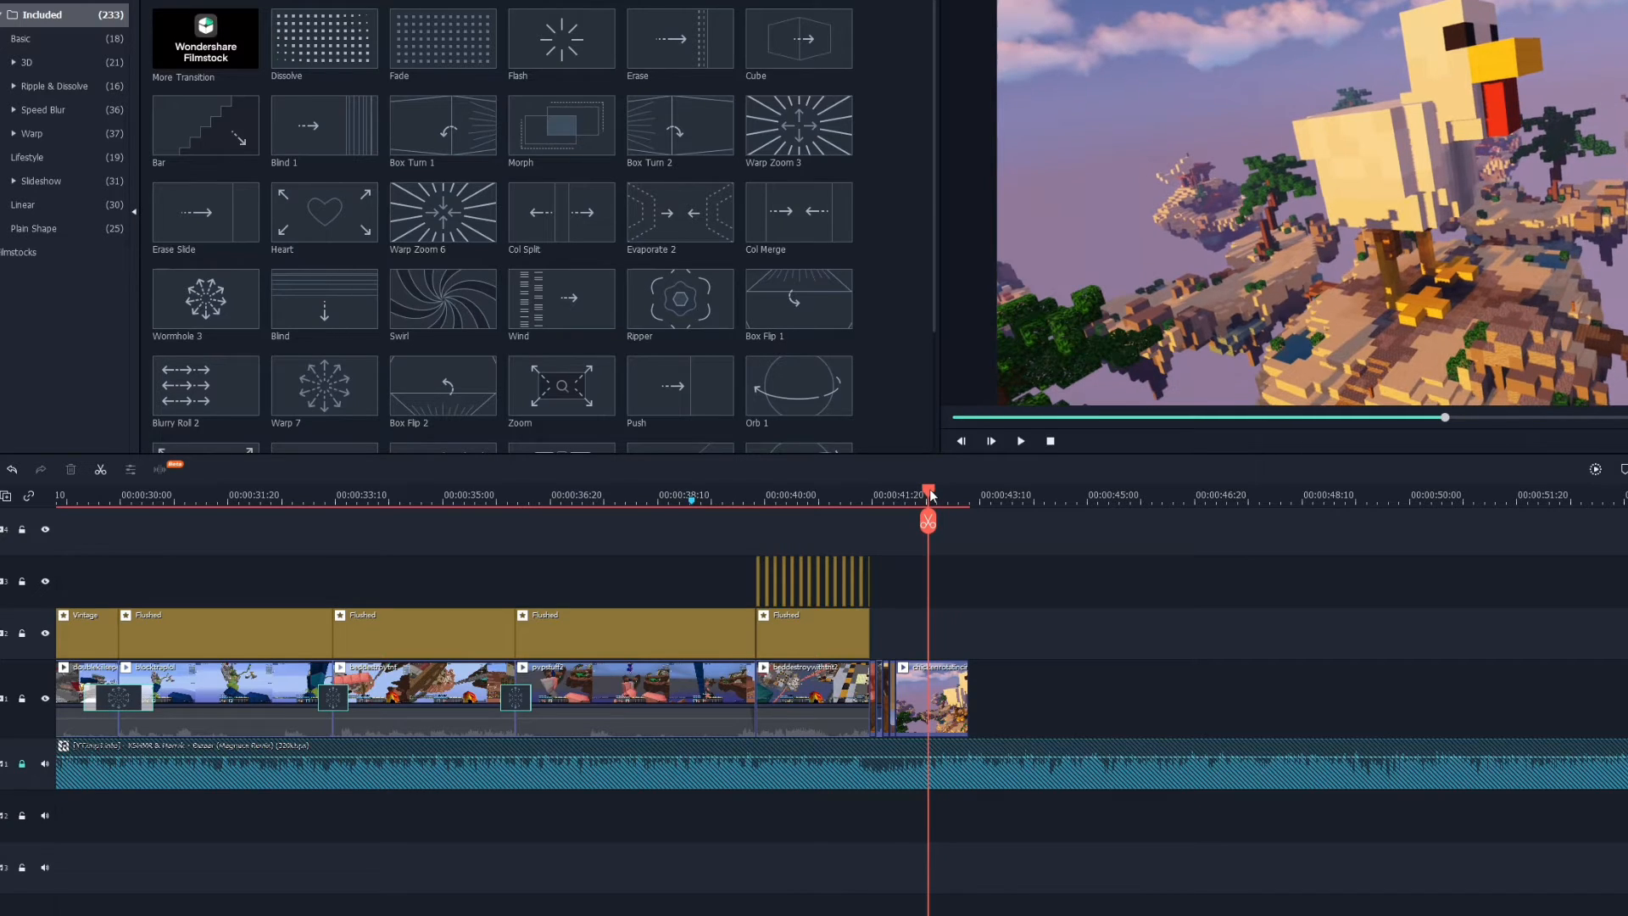
left_click(891, 496)
key("space")
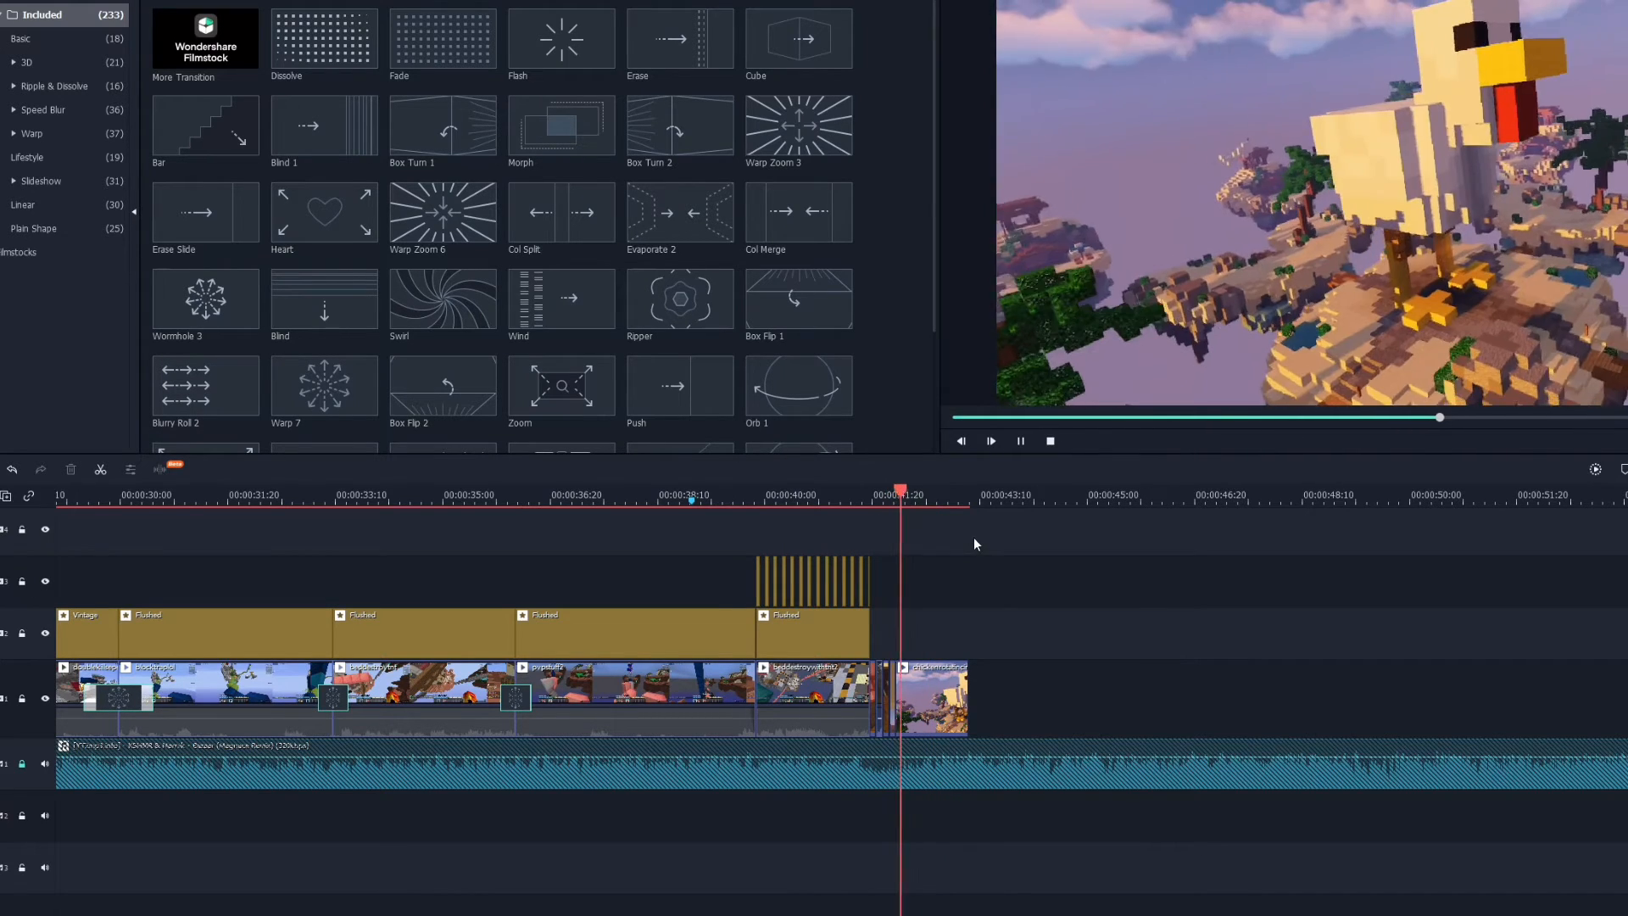
left_click(915, 495)
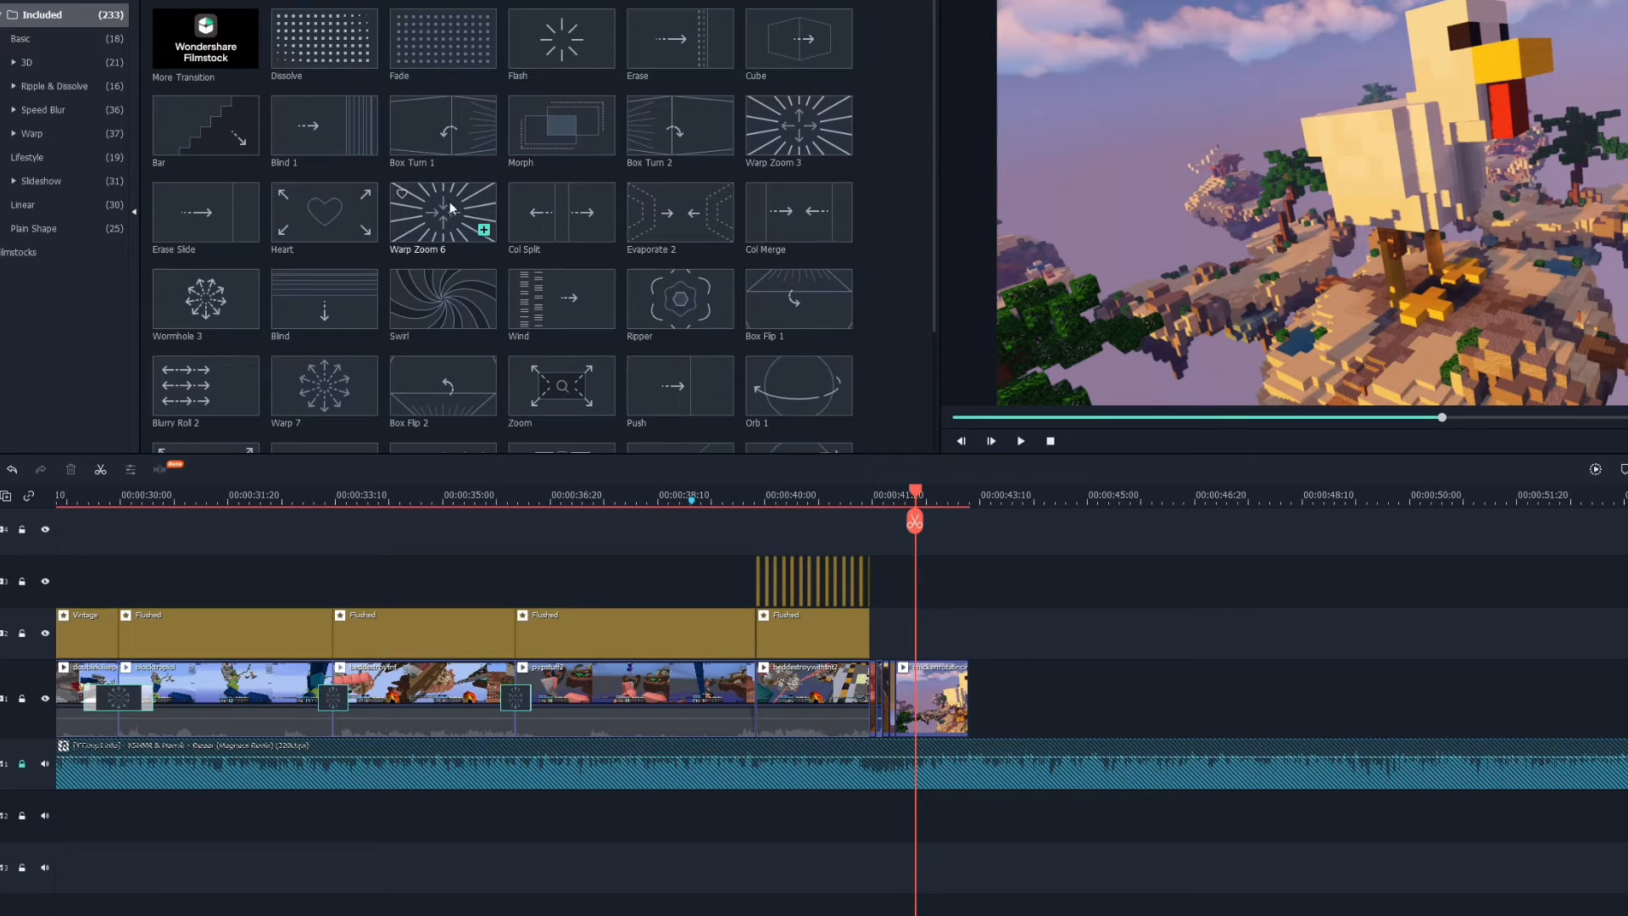
Apply the Warp Zoom 6 transition to the final chicken clip, adjust its length, and preview it.
left_click_drag(449, 206, 954, 710)
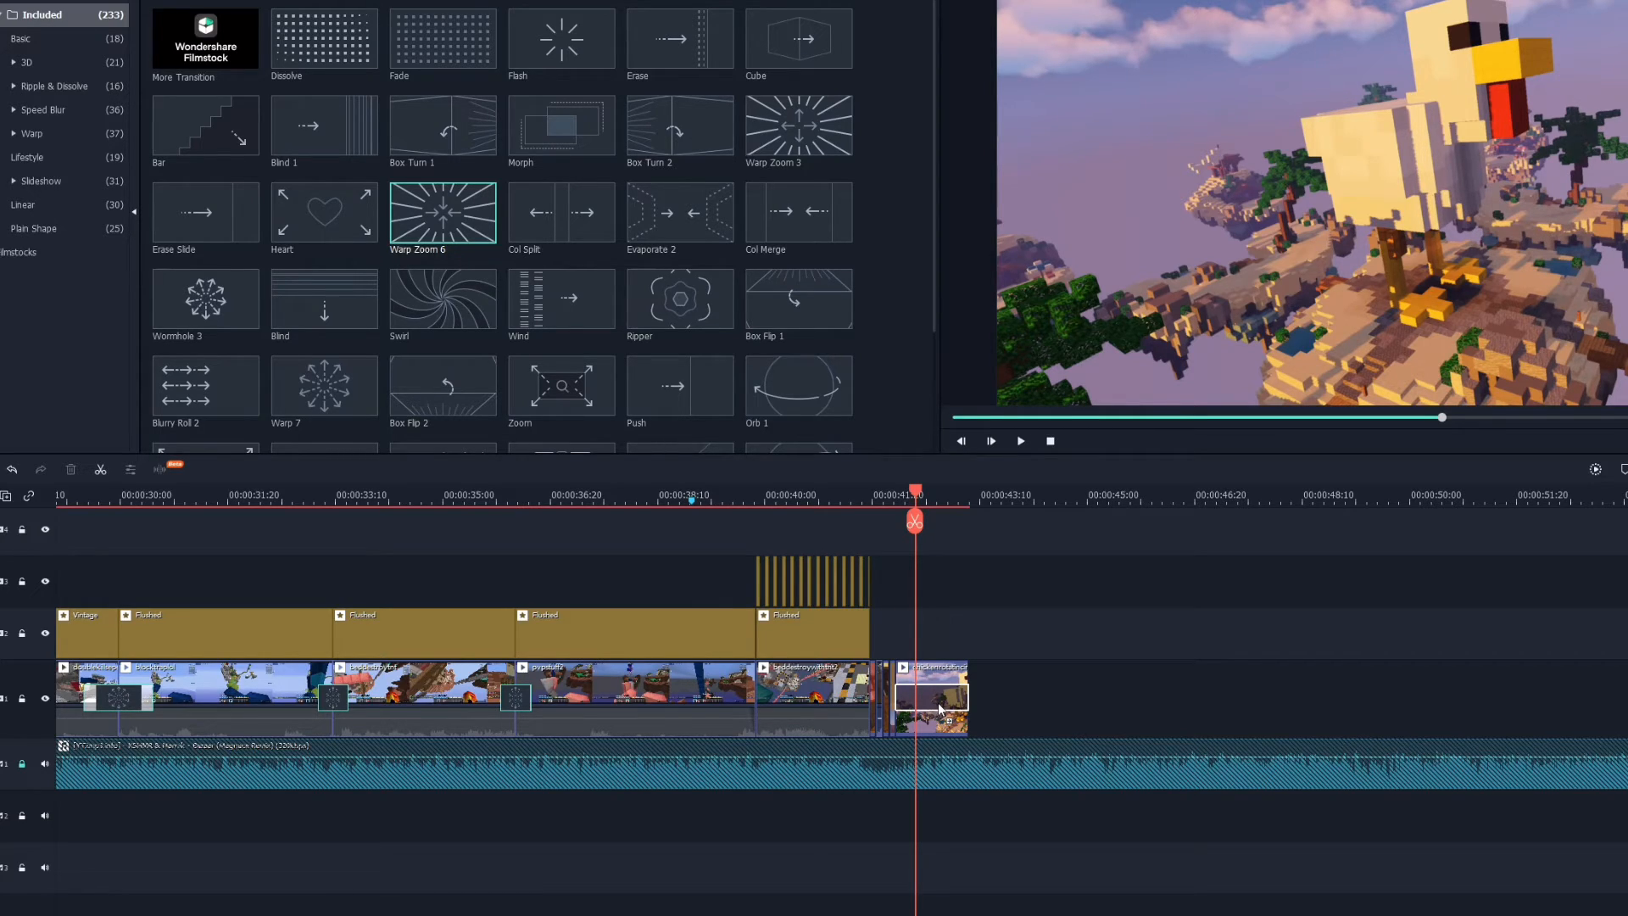
left_click_drag(940, 708, 939, 708)
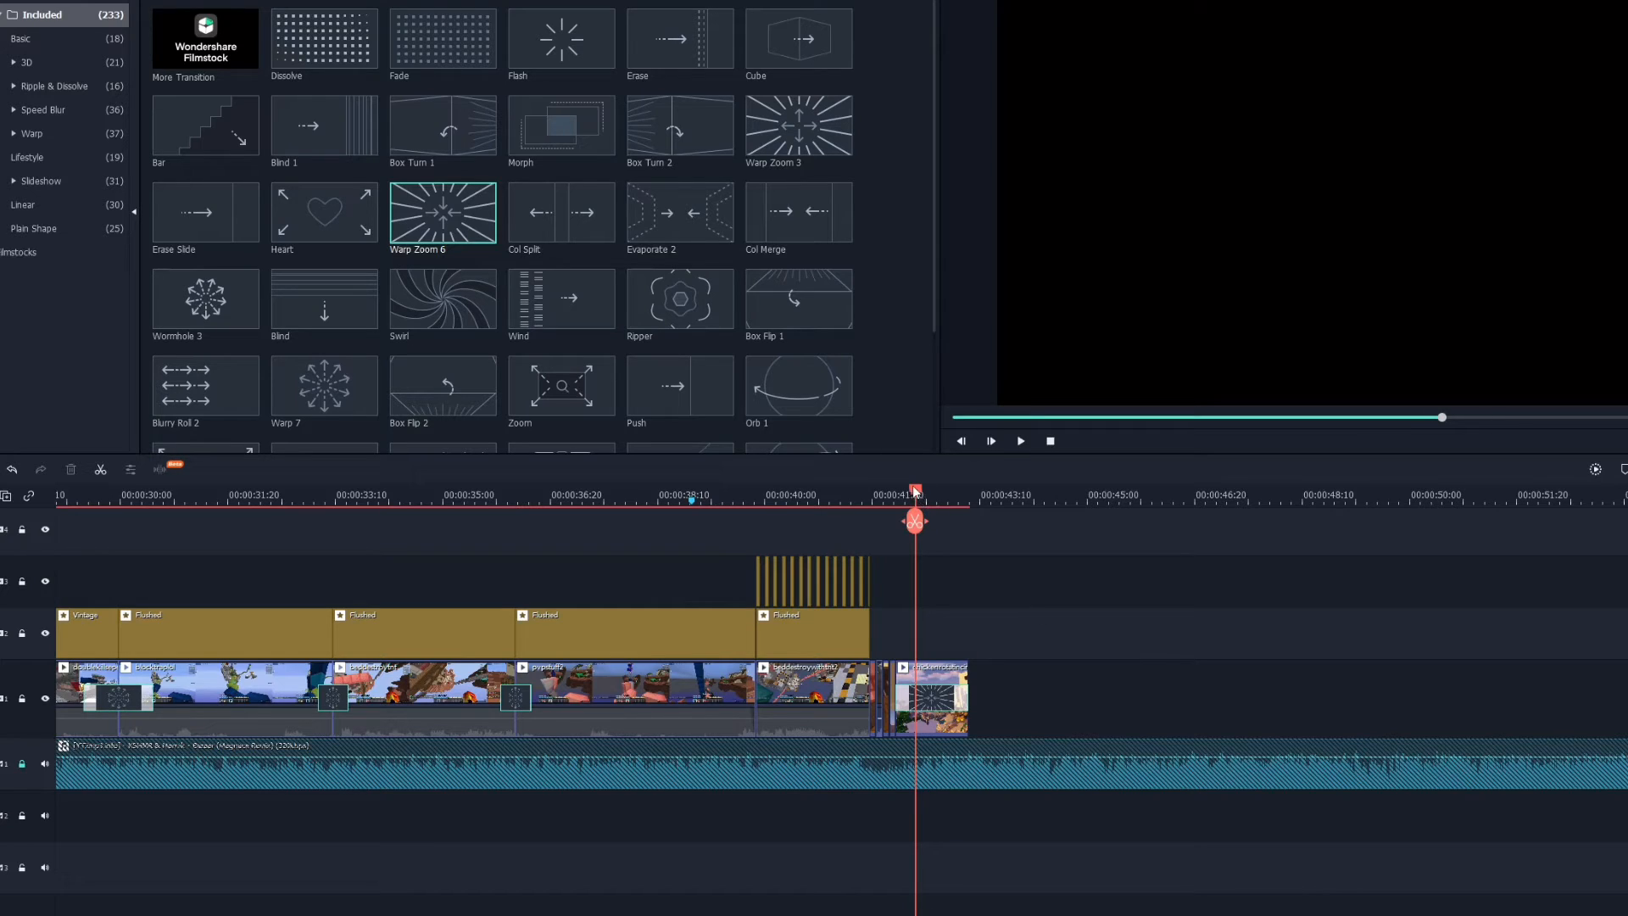
mouse_move(915, 490)
left_mouse_down()
mouse_move(897, 492)
mouse_move(936, 491)
left_mouse_up()
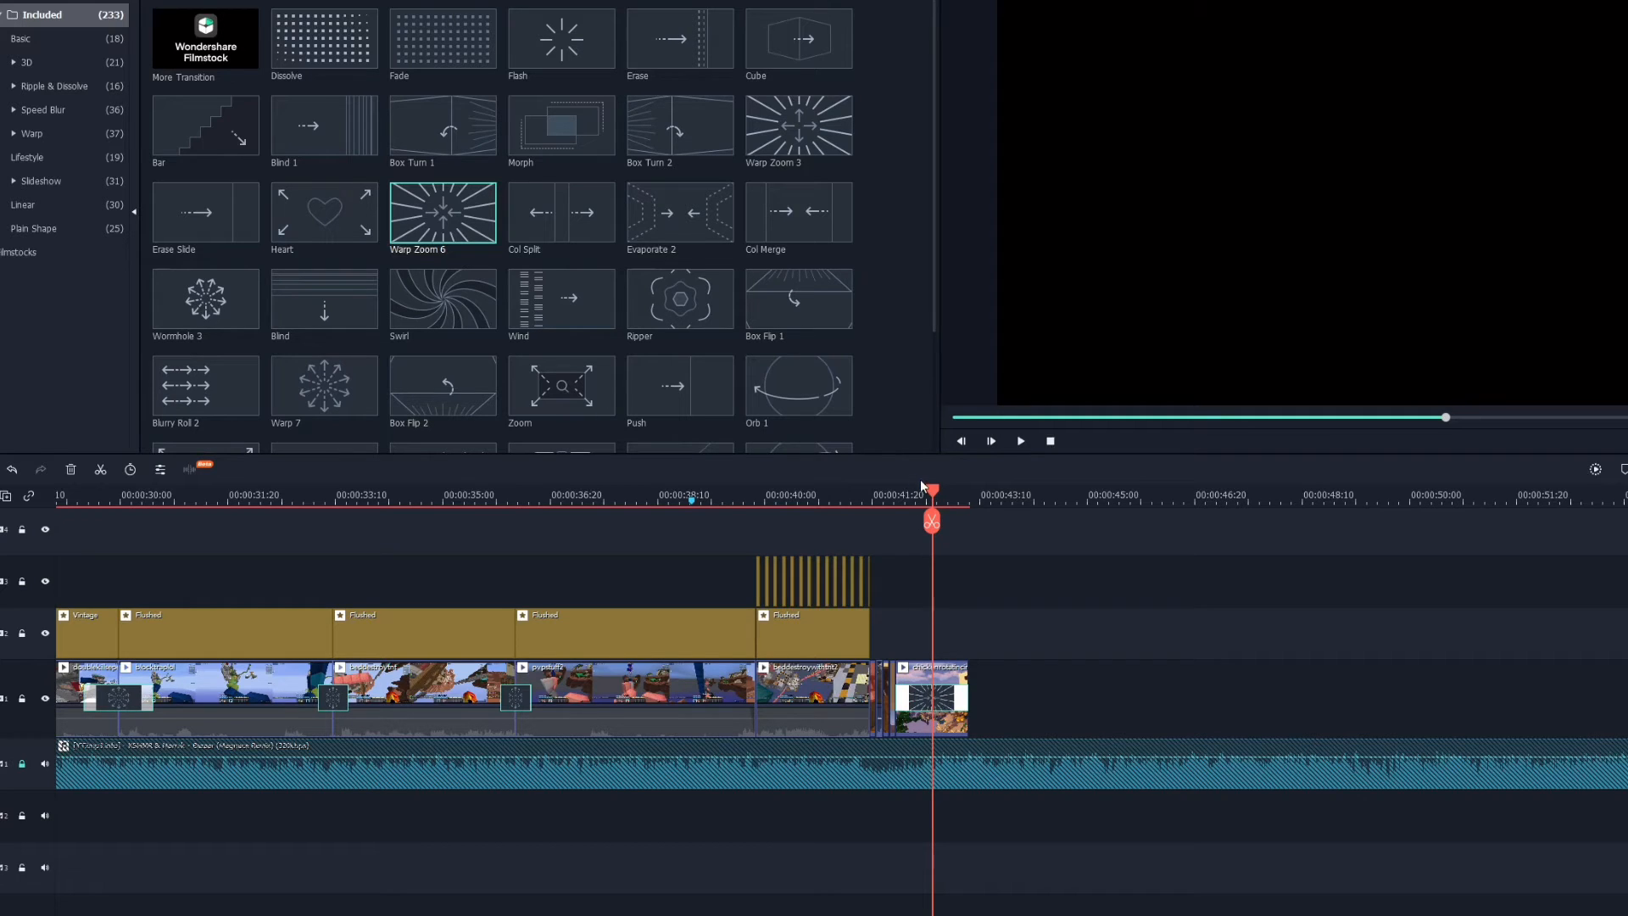
mouse_move(921, 488)
left_mouse_down()
mouse_move(903, 492)
mouse_move(937, 506)
left_mouse_up()
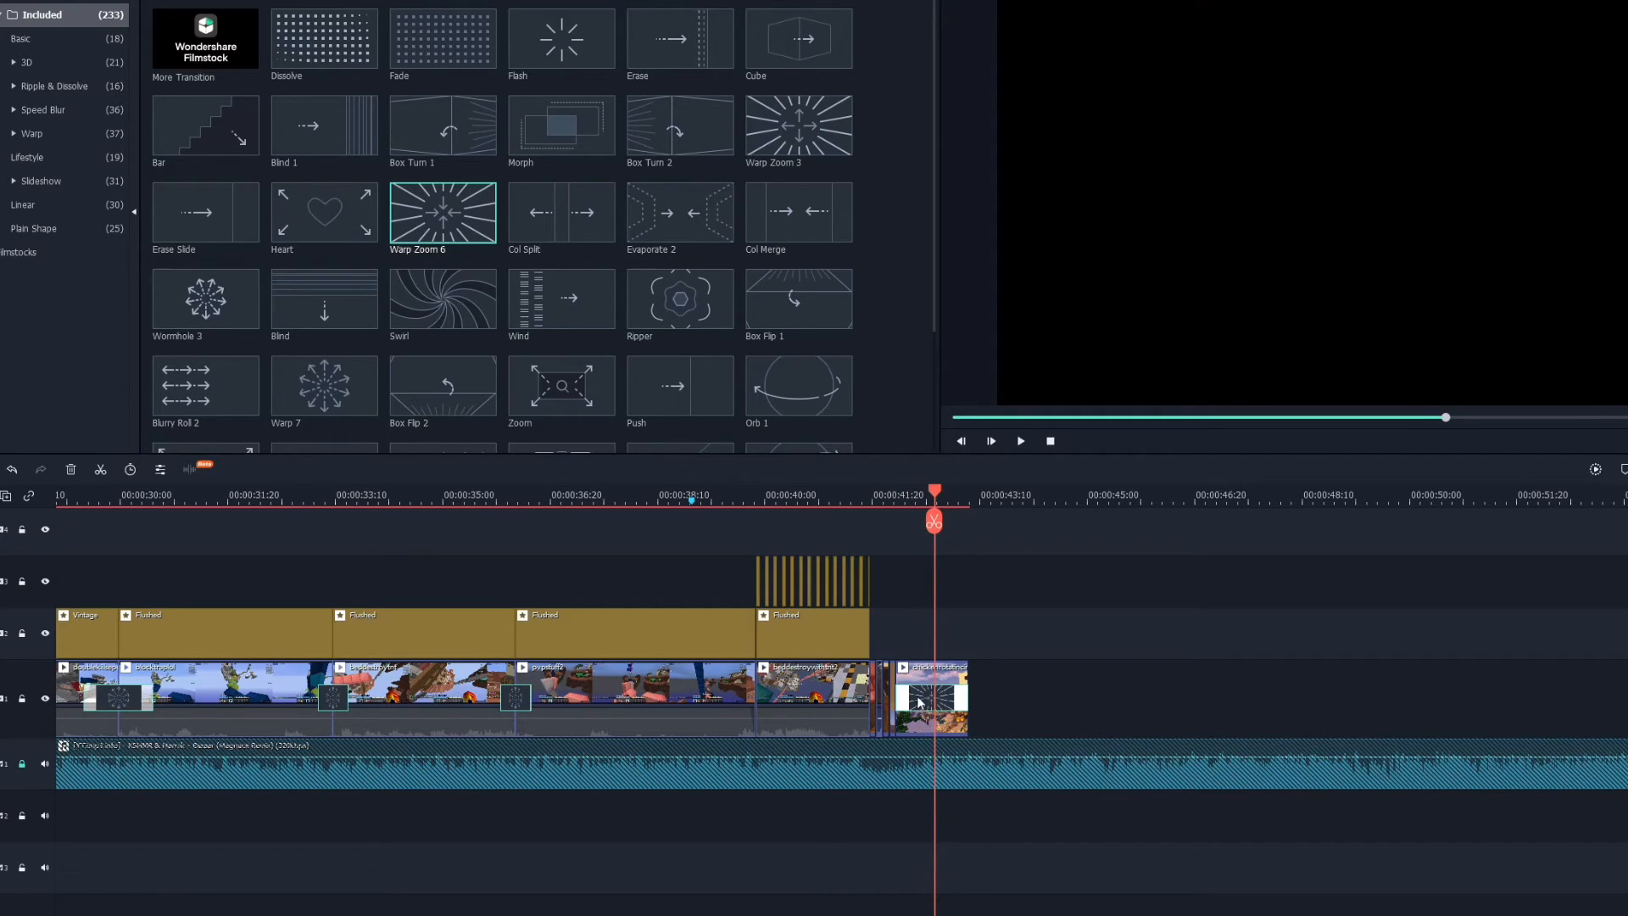
left_click_drag(920, 702, 899, 706)
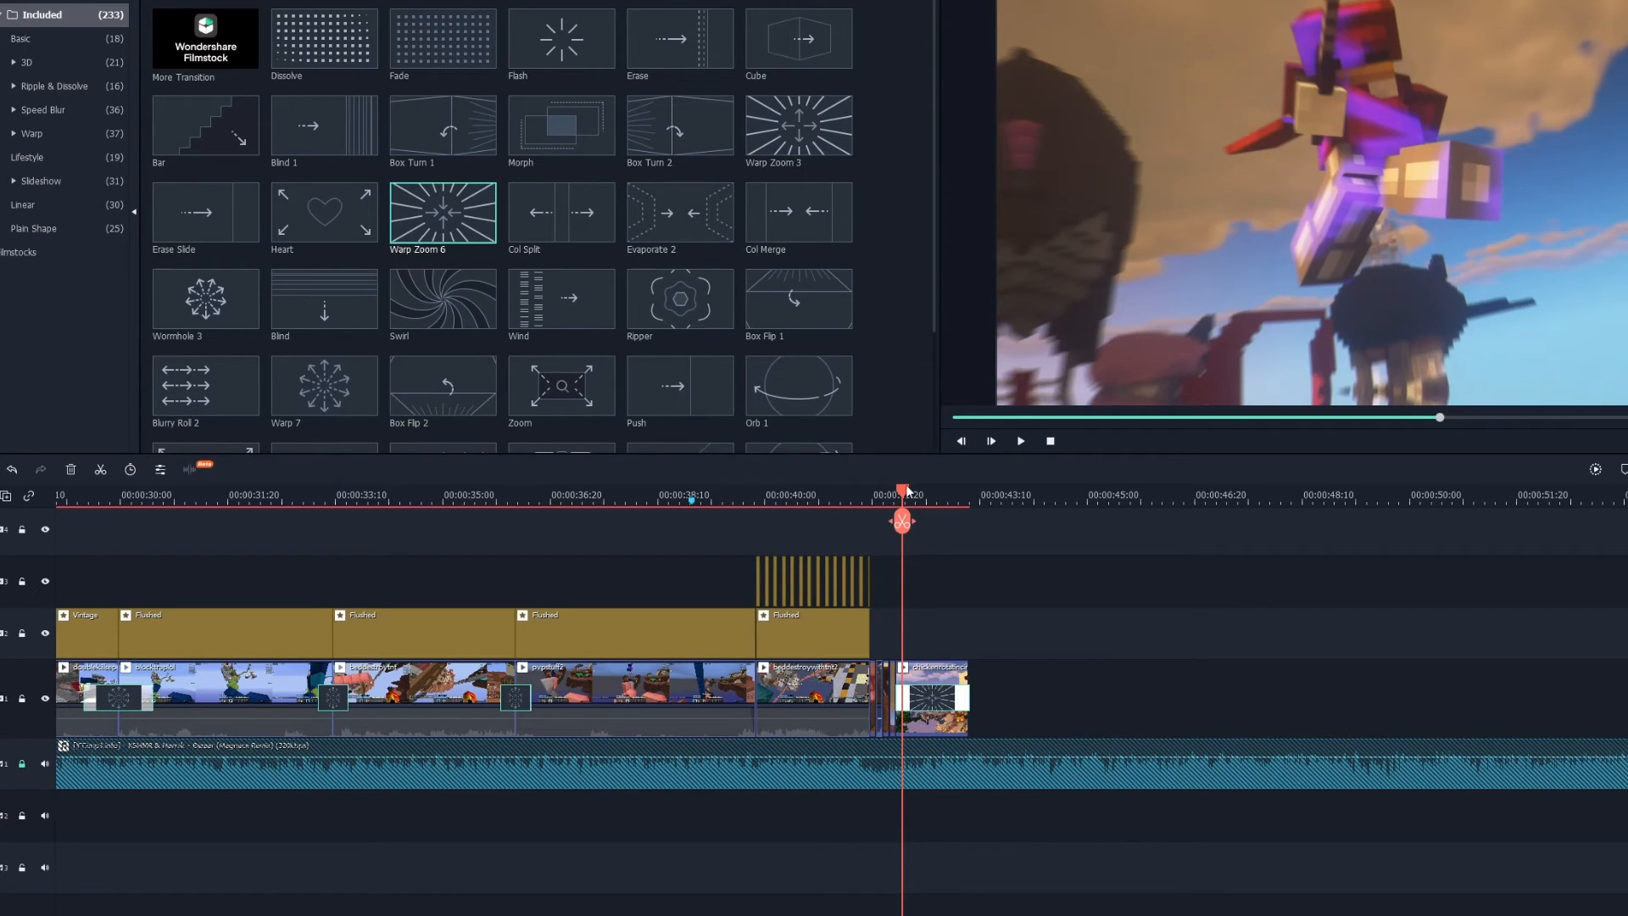
left_click_drag(907, 491, 697, 479)
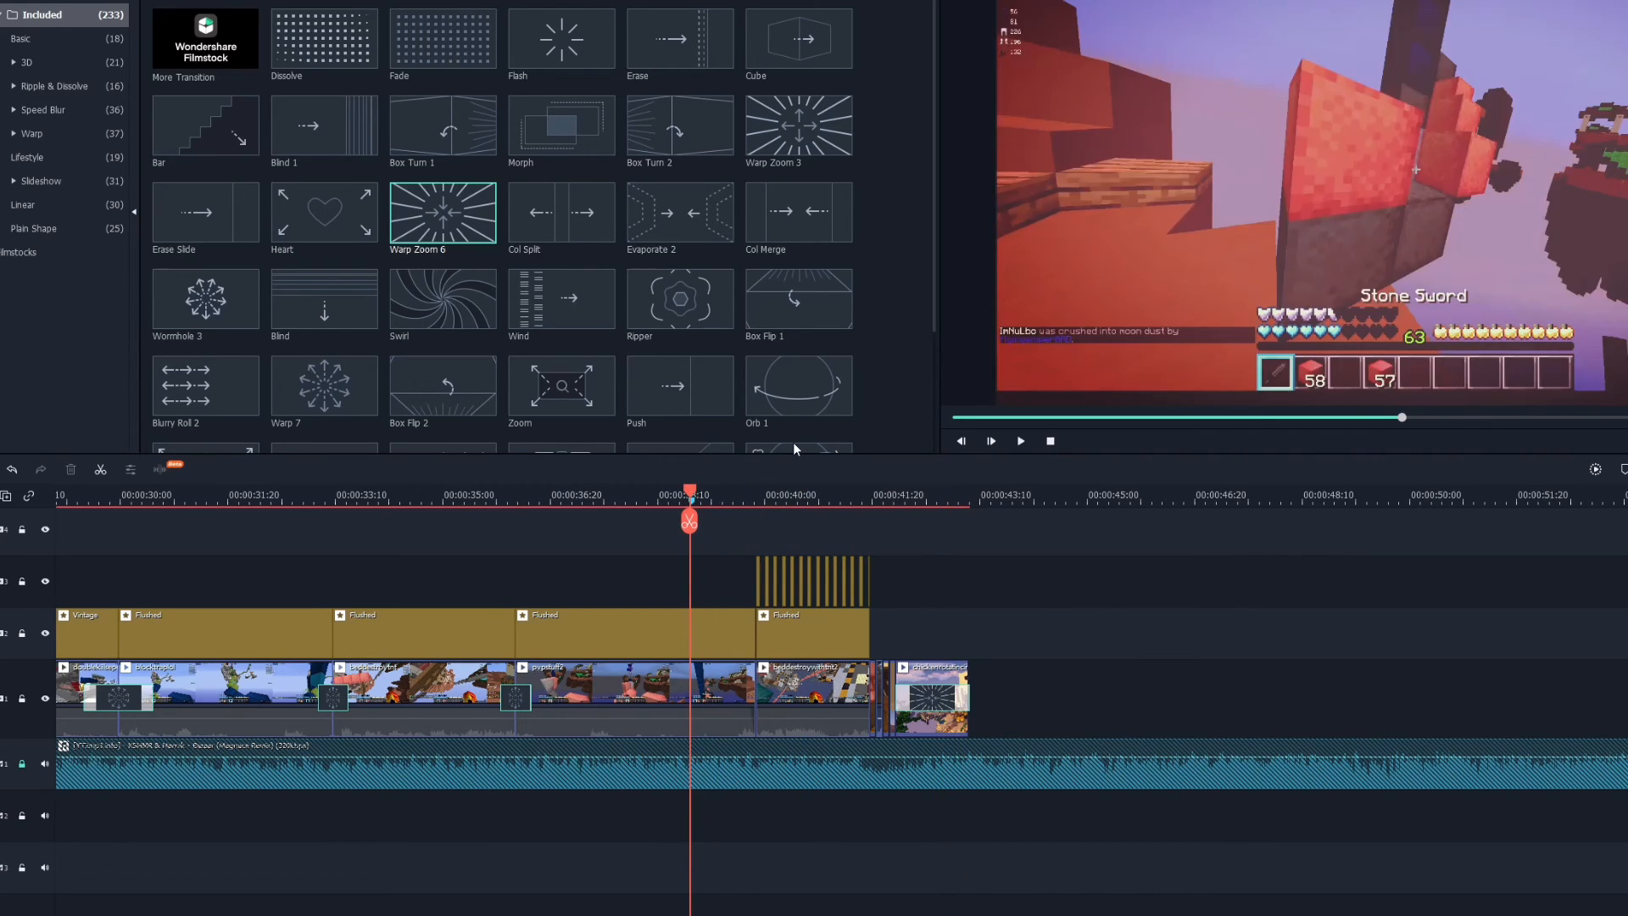
left_click_drag(913, 490, 965, 489)
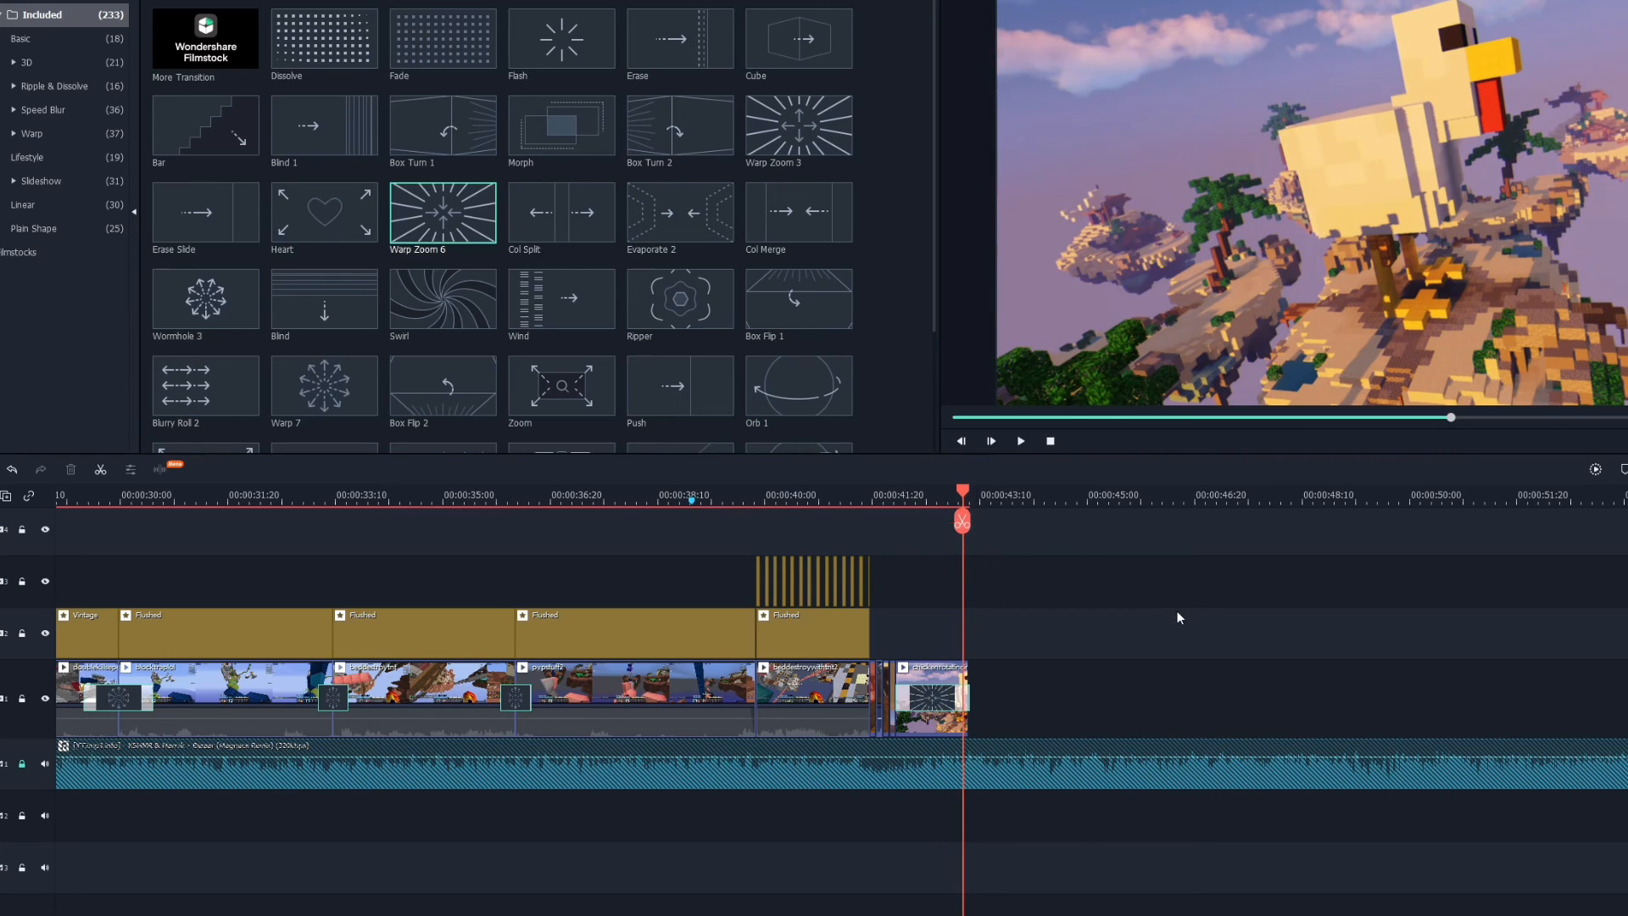